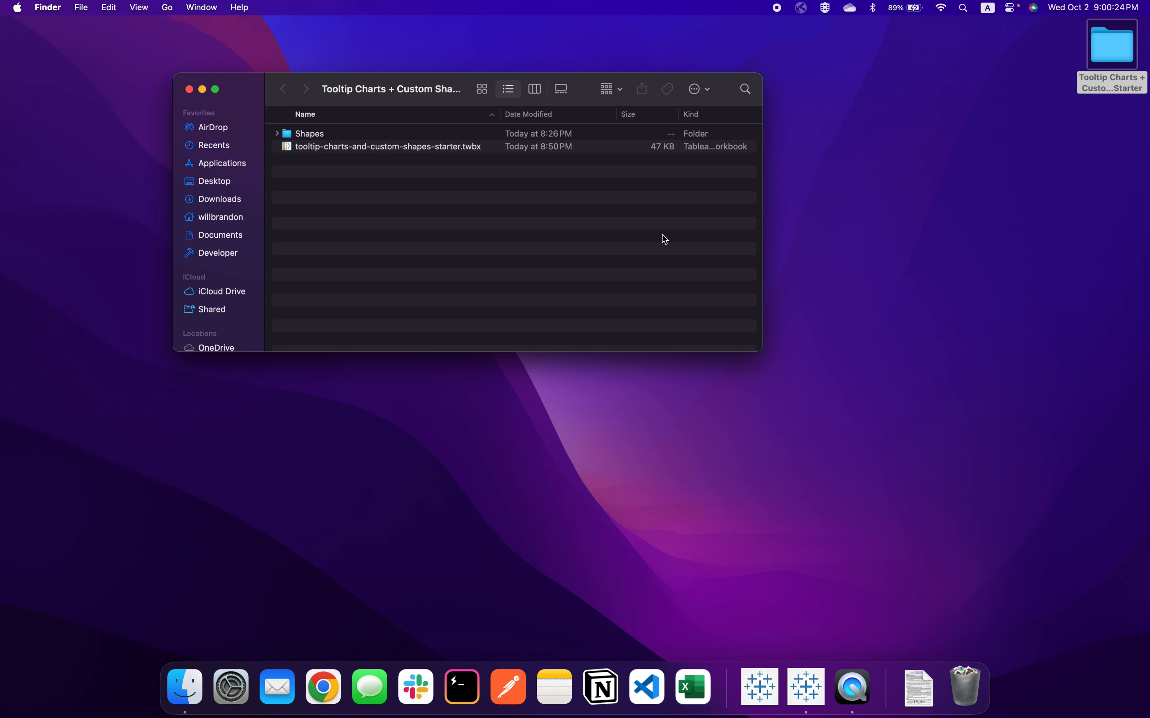
Expand the Shapes folder and preview gold_medal.png, arranging the image and file windows so both can be seen
click(435, 149)
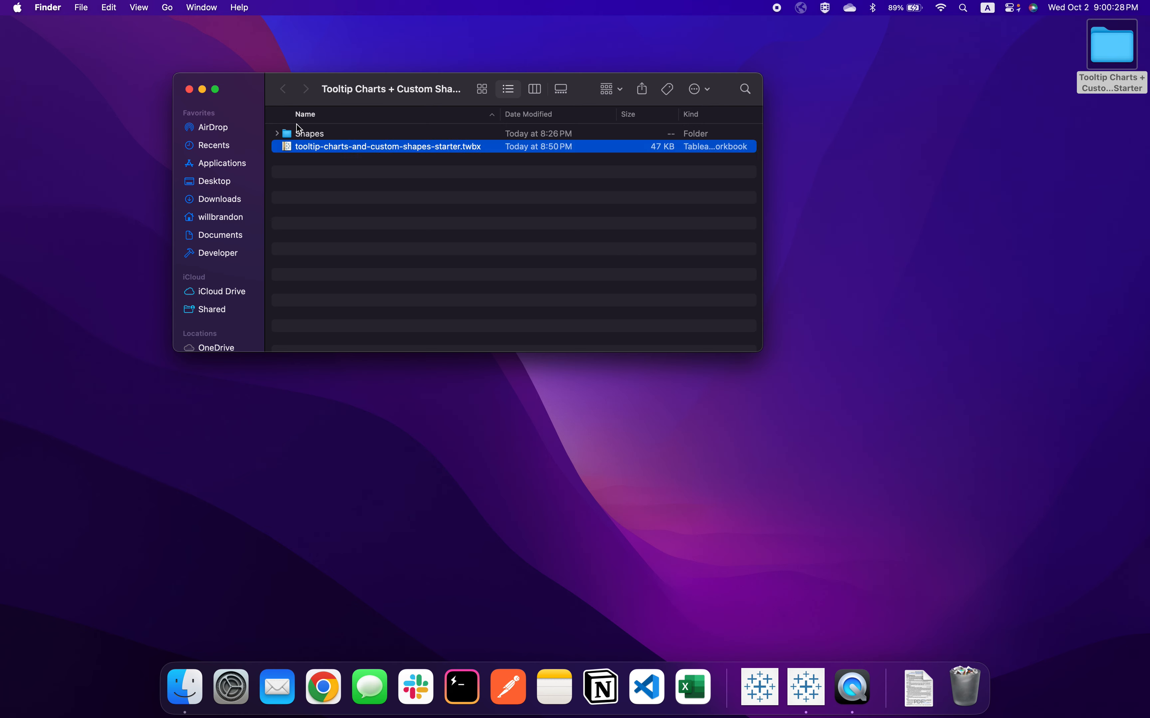
click(278, 133)
click(323, 147)
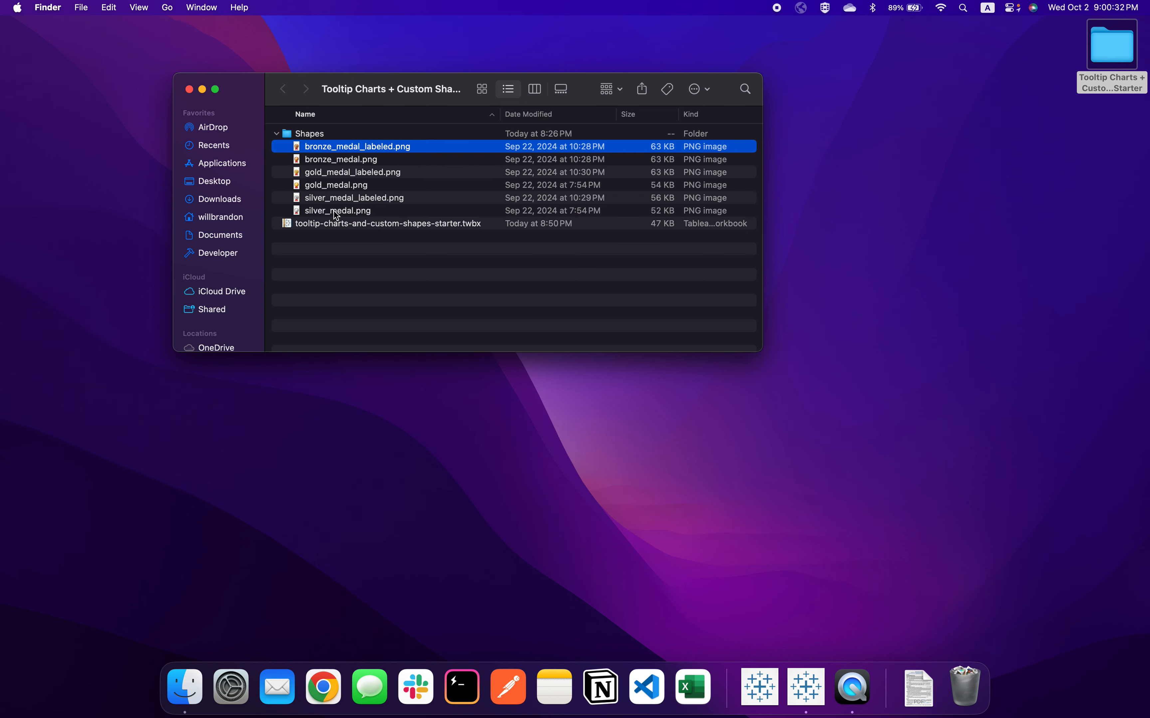
double_click(332, 186)
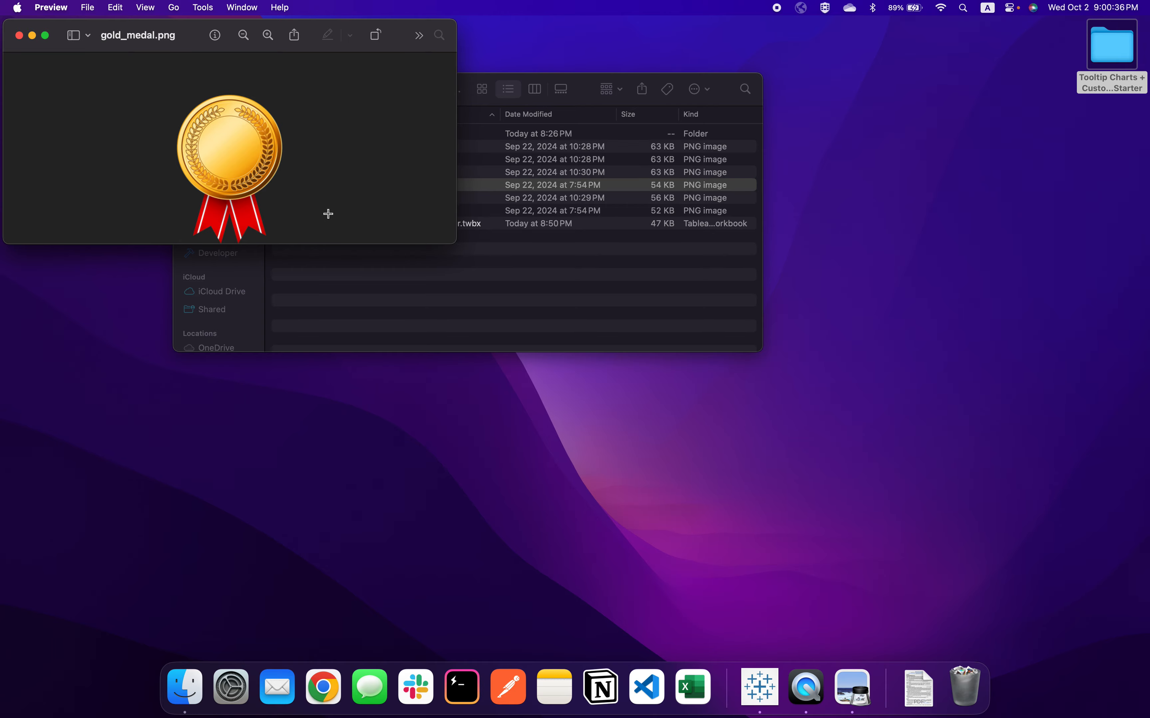
drag(283, 31, 804, 75)
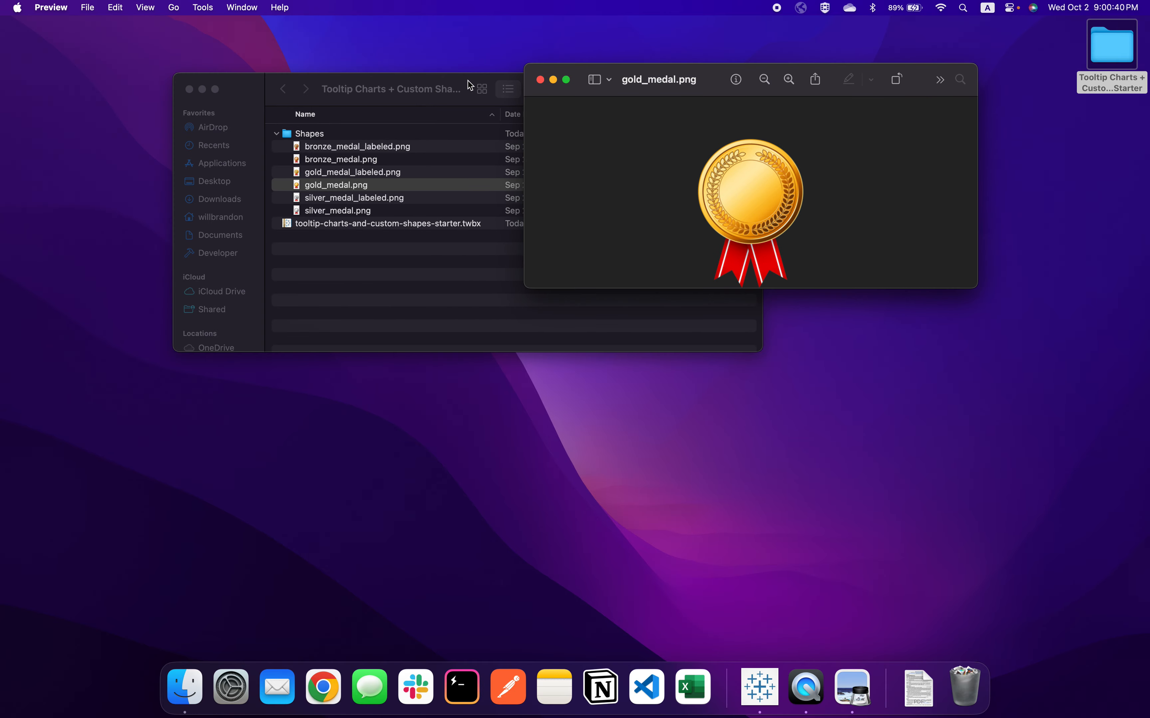
drag(456, 83, 476, 341)
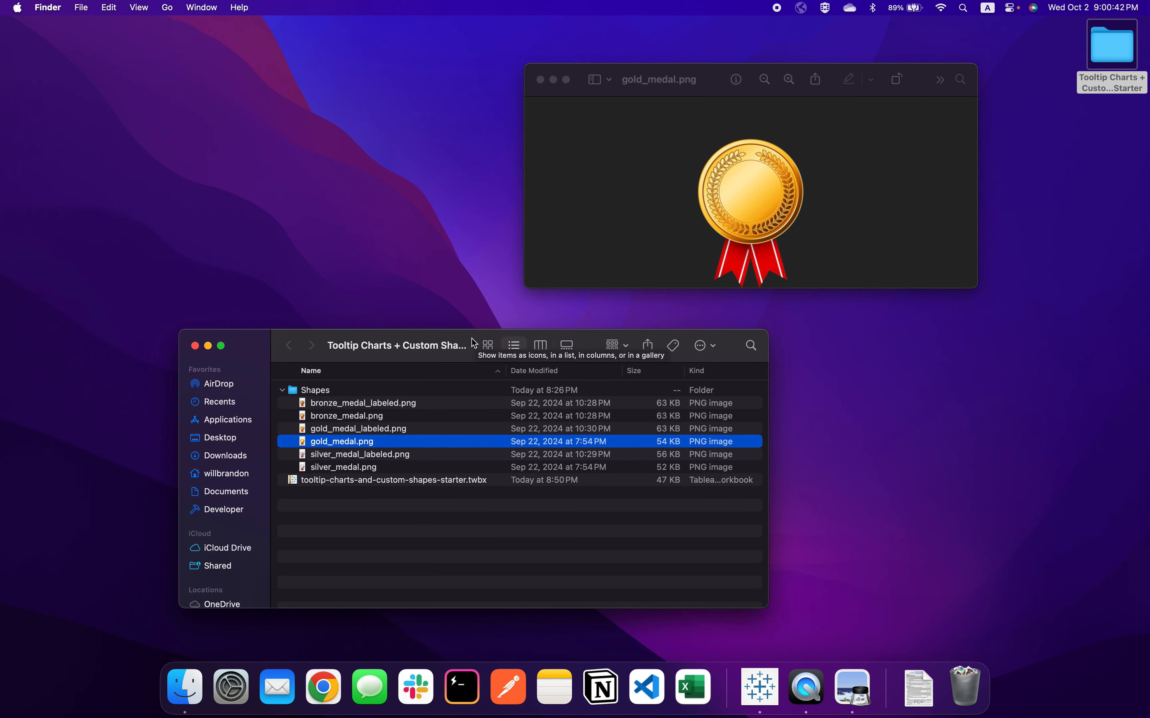
Preview gold_medal_labeled.png for comparison with the unlabeled medal, and close both images
double_click(350, 431)
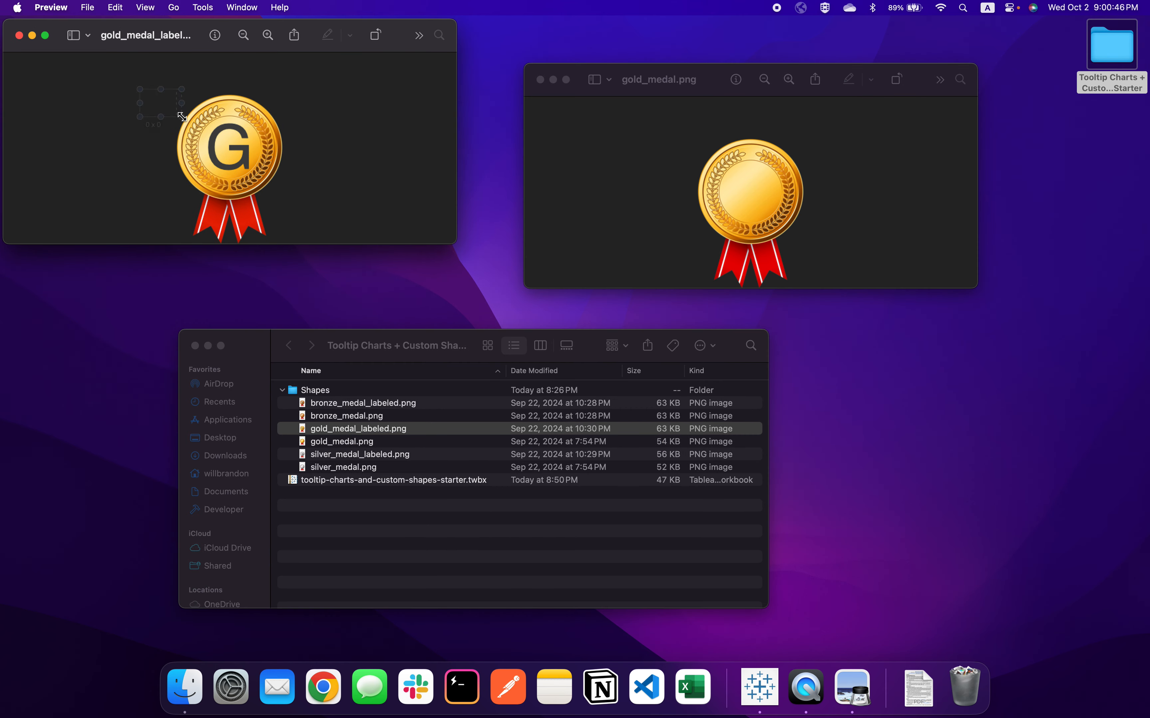
drag(140, 88, 364, 247)
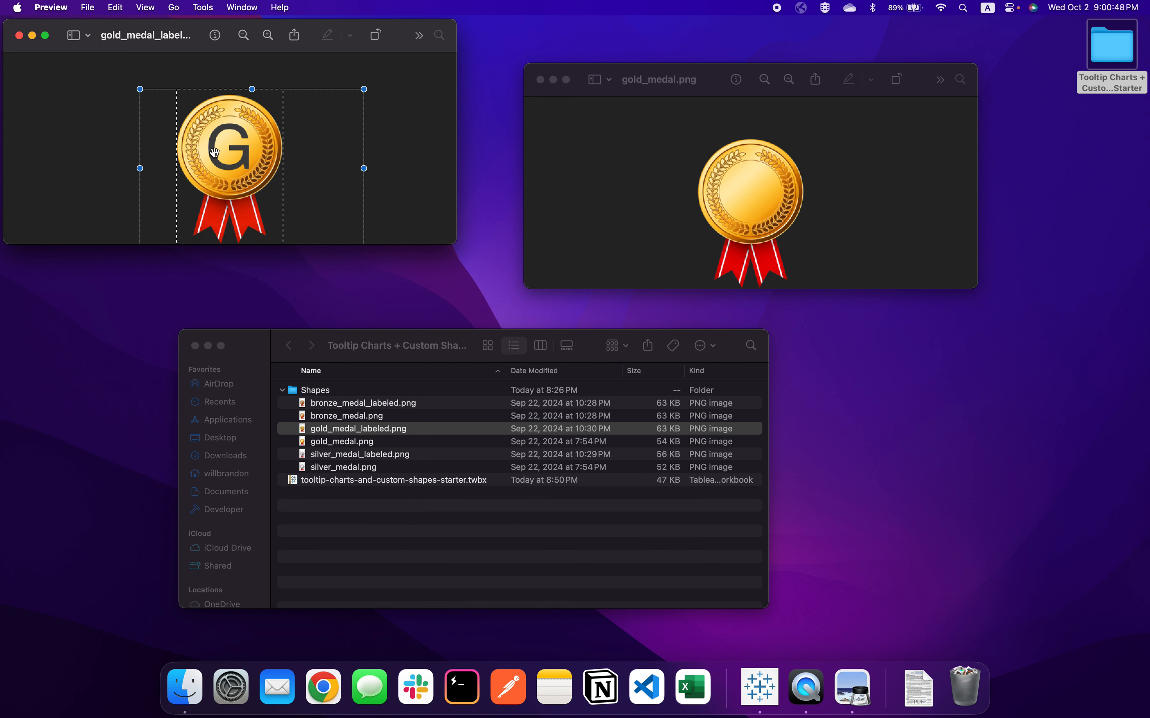
click(19, 35)
click(540, 80)
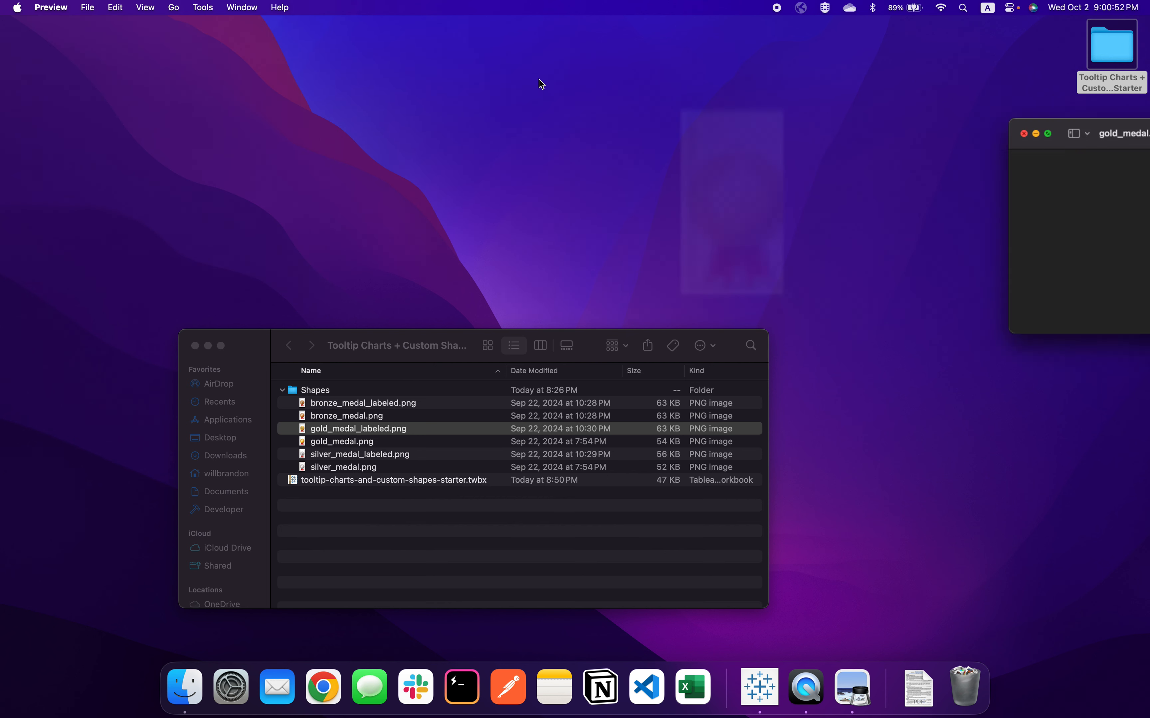
Collapse the Shapes folder and open tooltip-charts-and-custom-shapes-starter.twbx in Tableau, with its window filling the screen
click(354, 392)
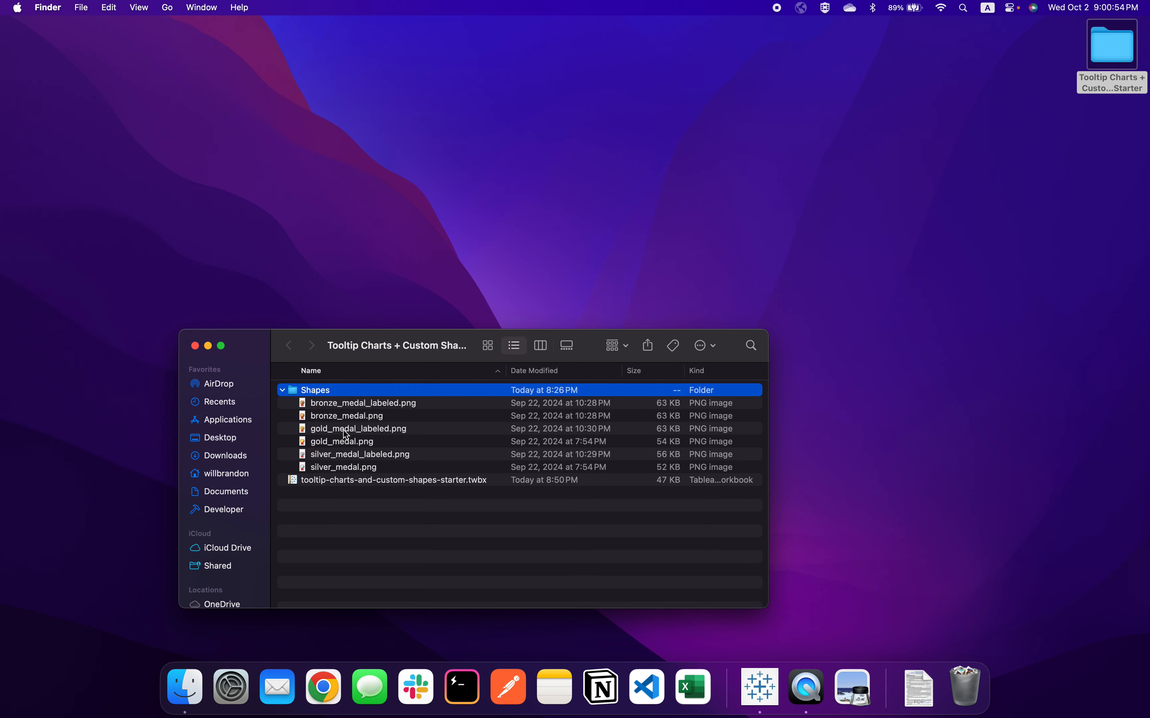
click(283, 391)
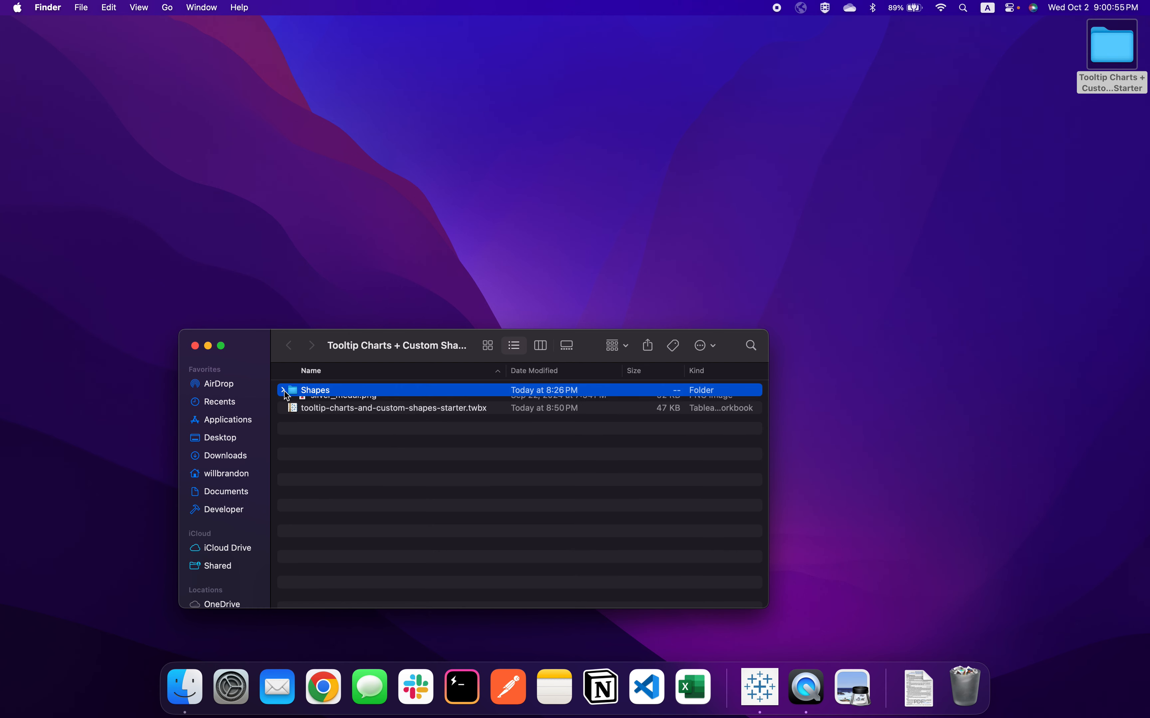
click(370, 406)
double_click(366, 405)
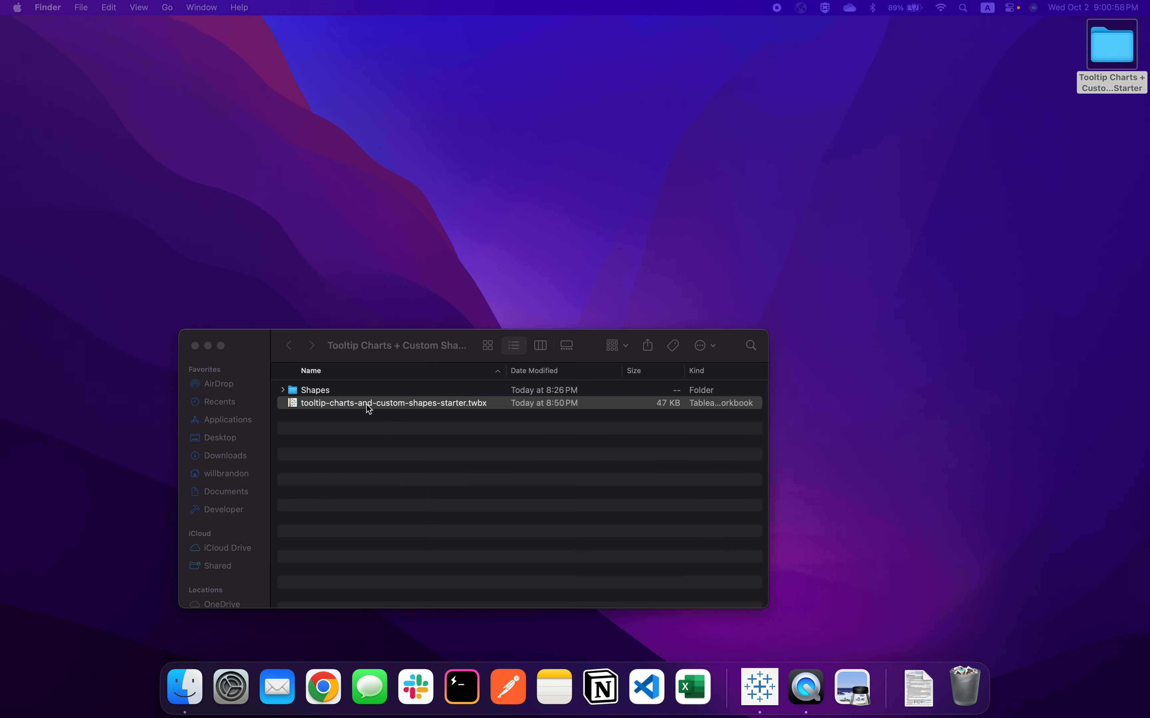
drag(453, 360, 628, 210)
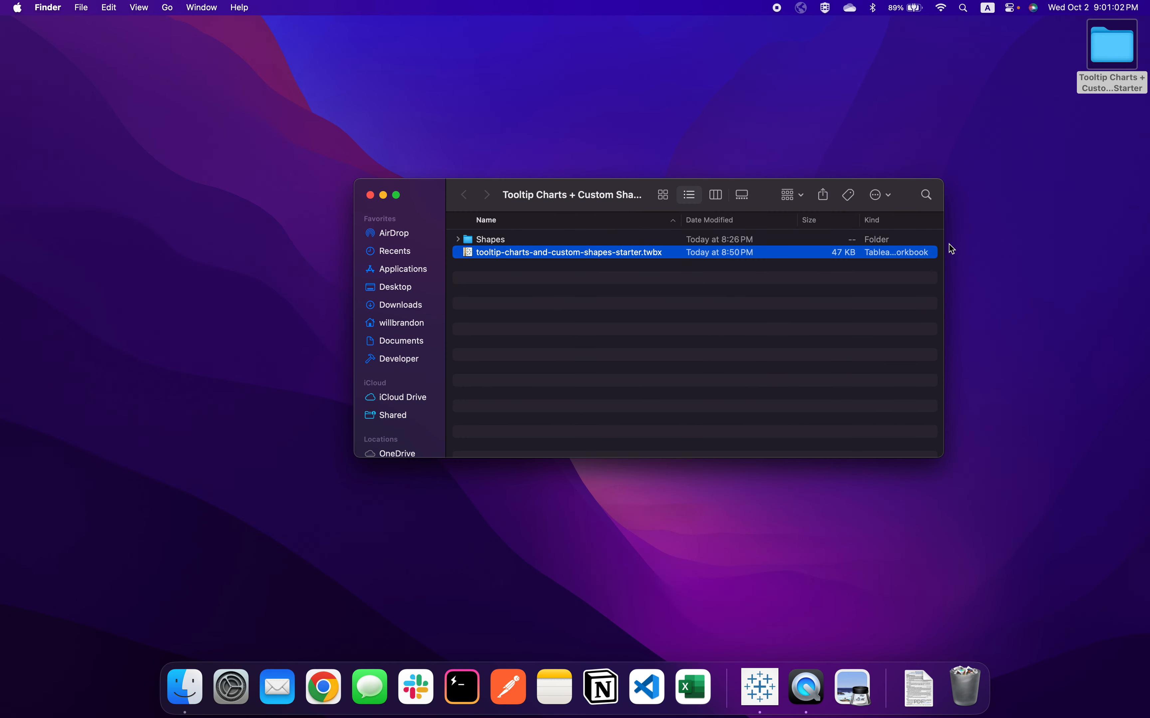
drag(943, 250, 1021, 250)
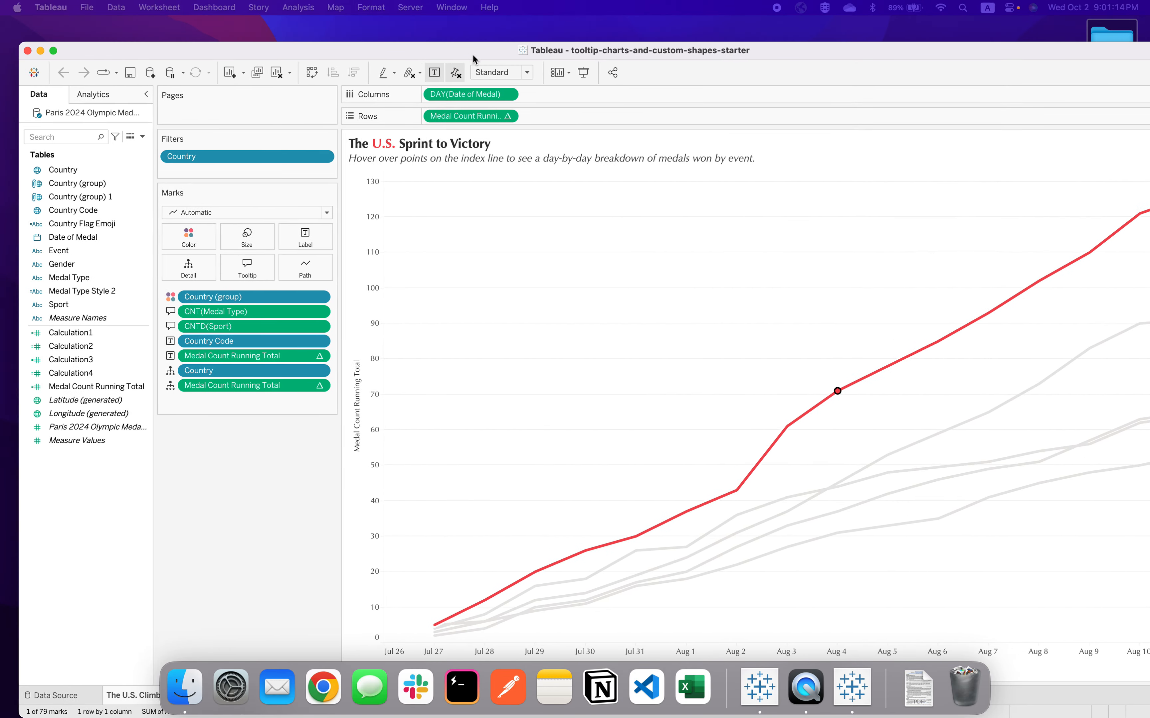
click(99, 52)
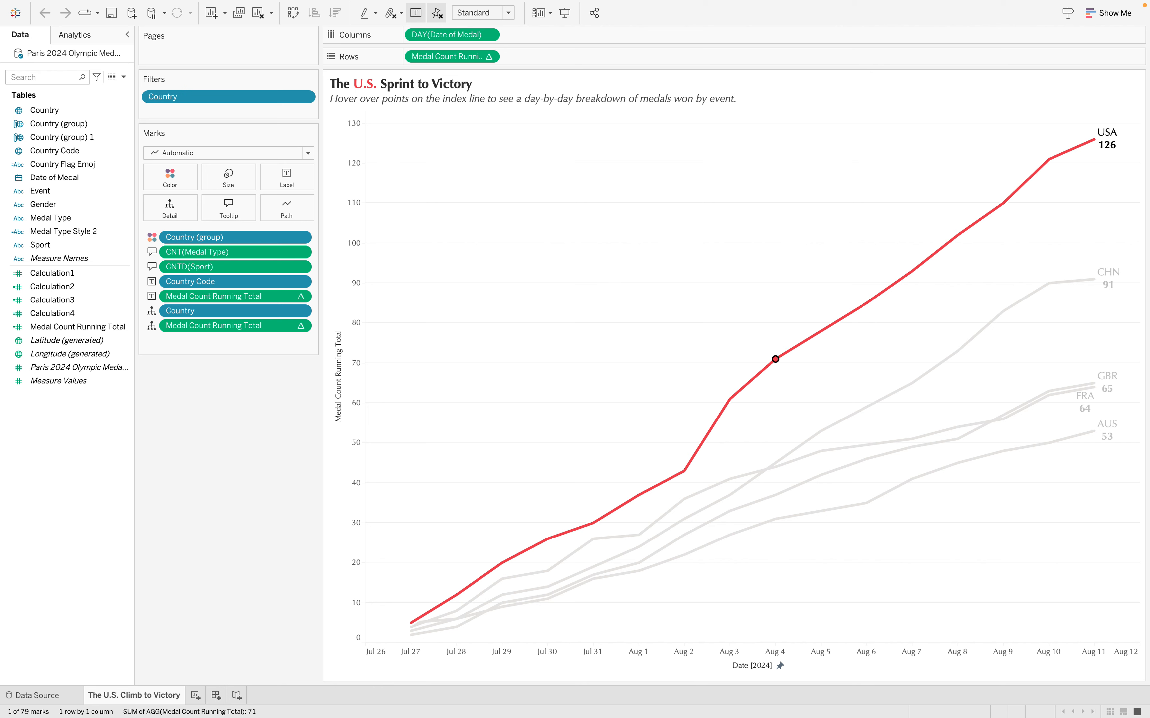
Clear the mark selection and examine the daily medal tooltips along the country lines of the running total chart
click(576, 360)
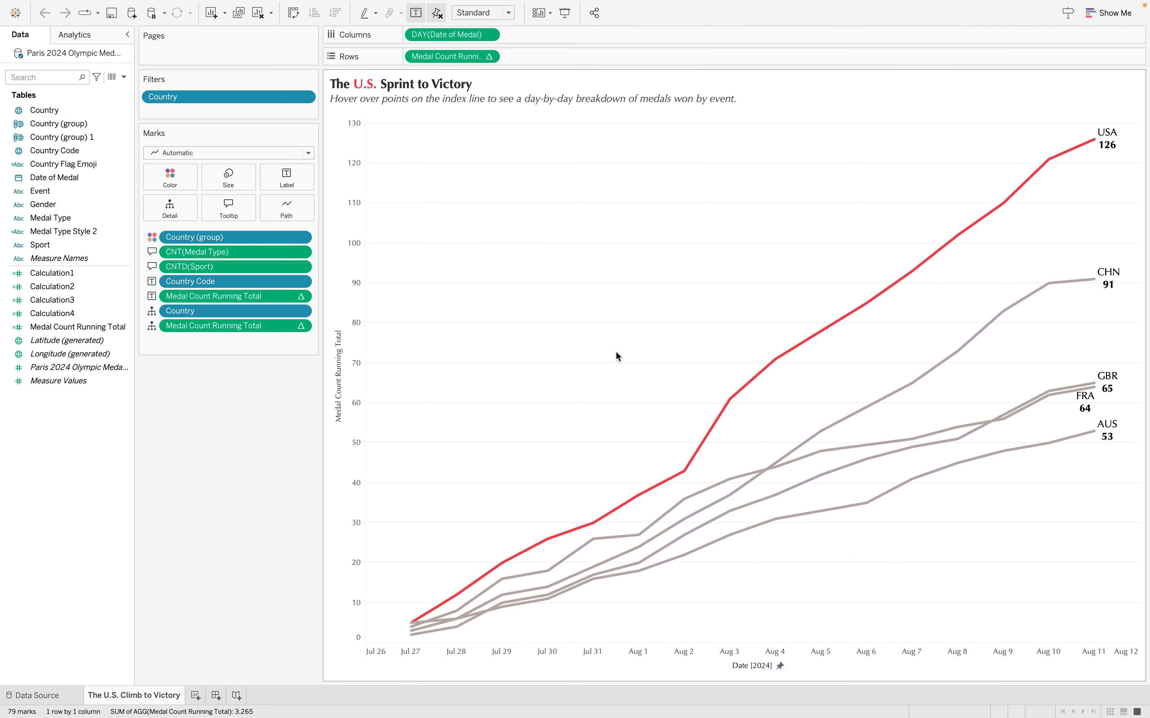
mouse_move(736, 407)
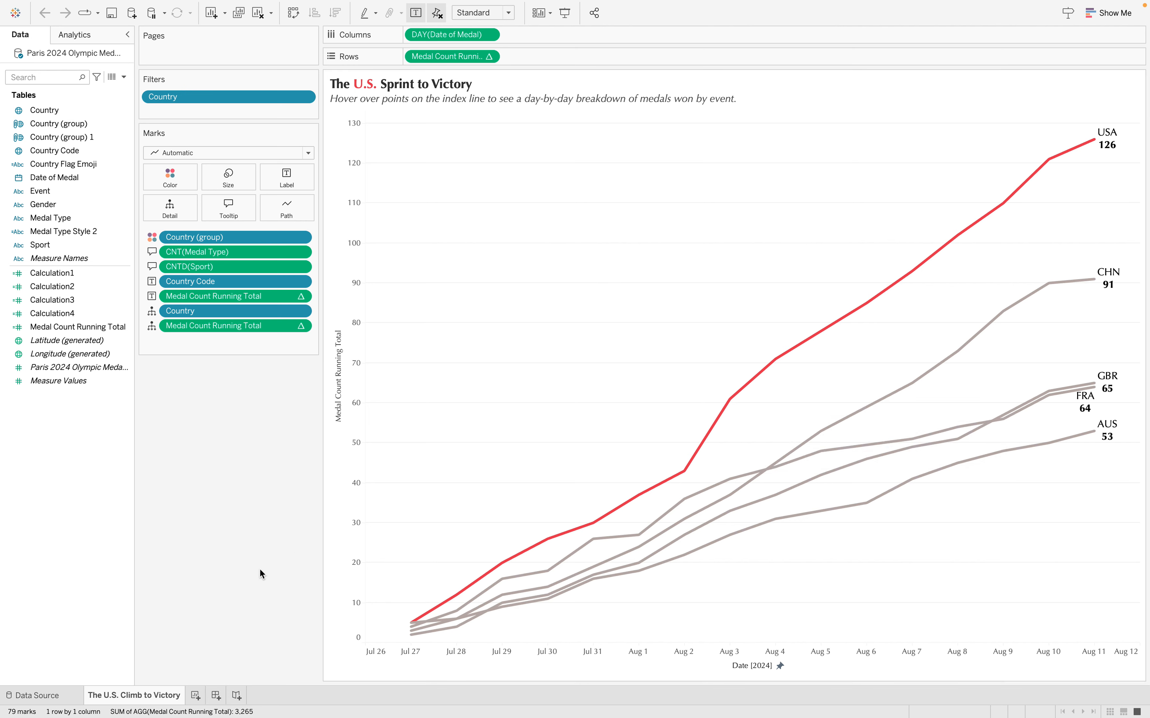
right_click(142, 697)
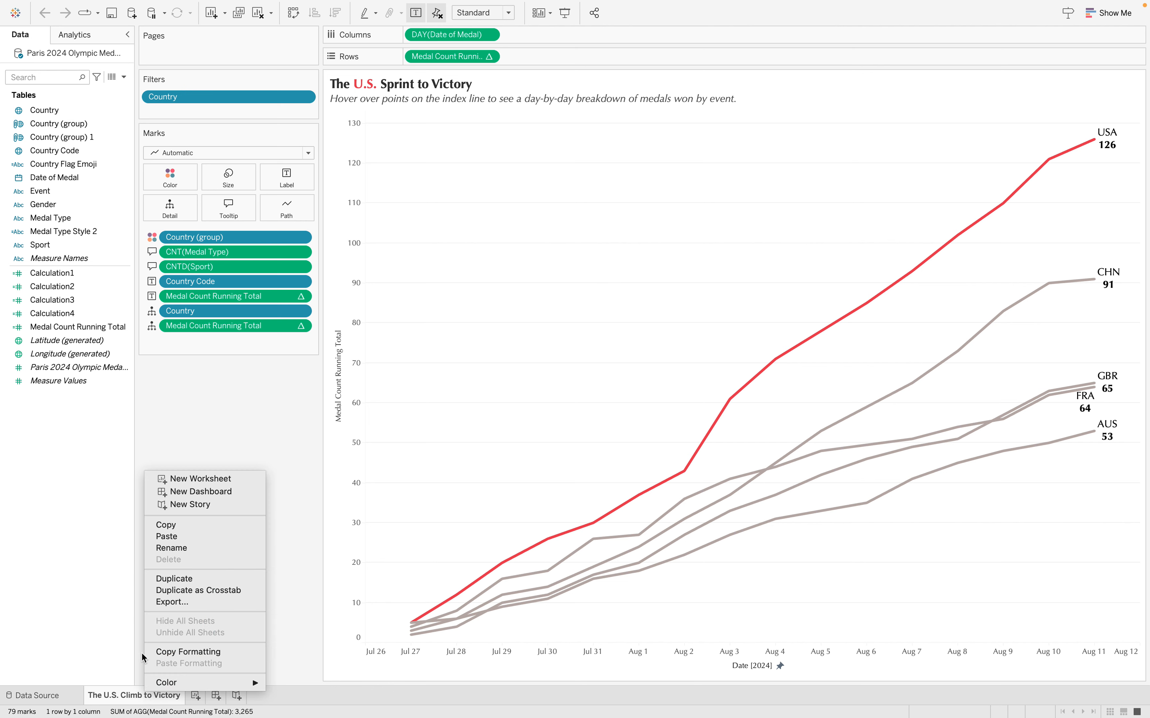
click(120, 614)
mouse_move(558, 533)
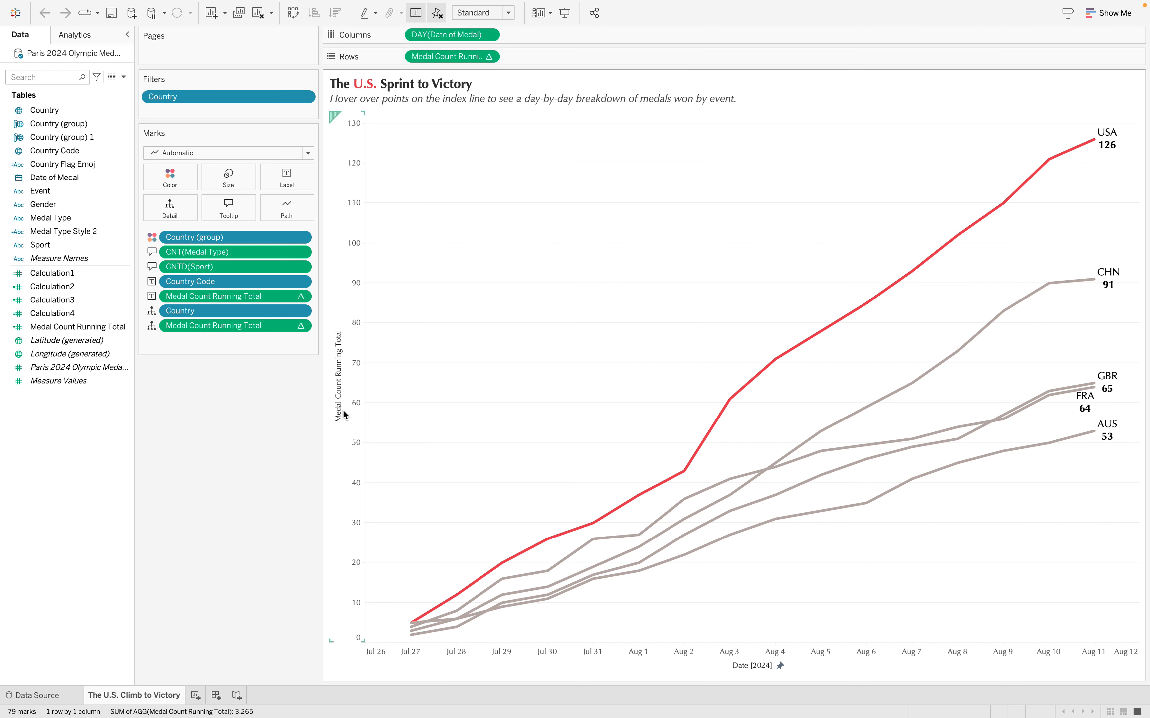
mouse_move(737, 400)
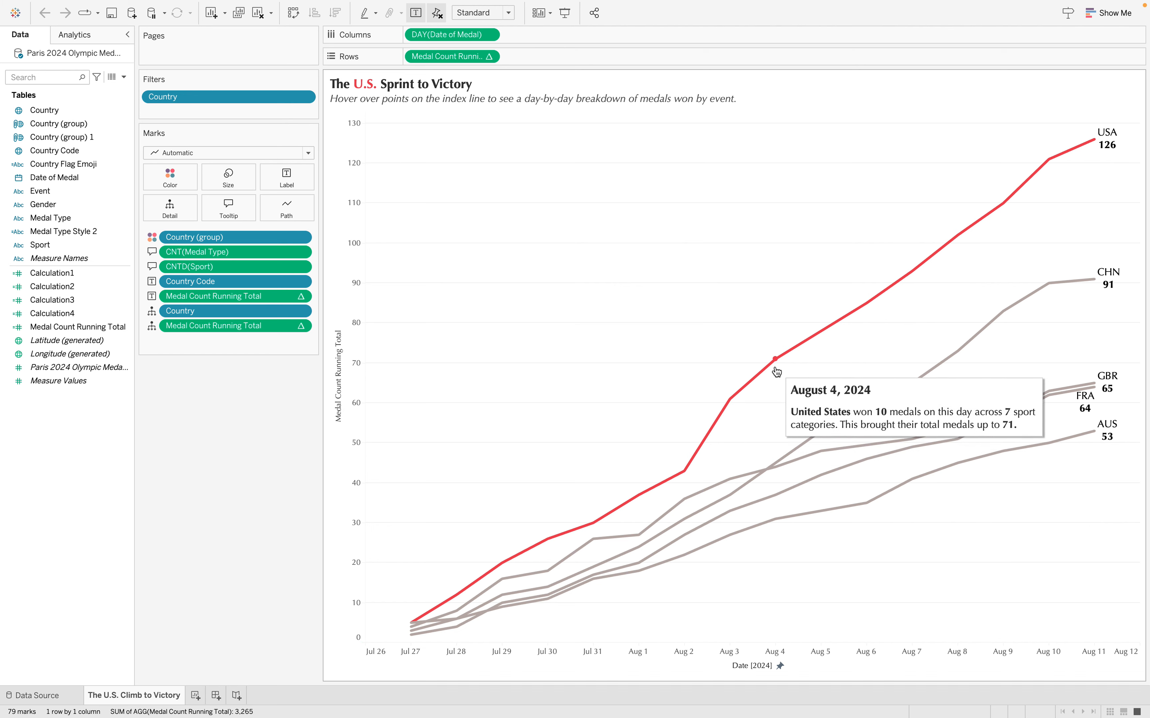
mouse_move(815, 347)
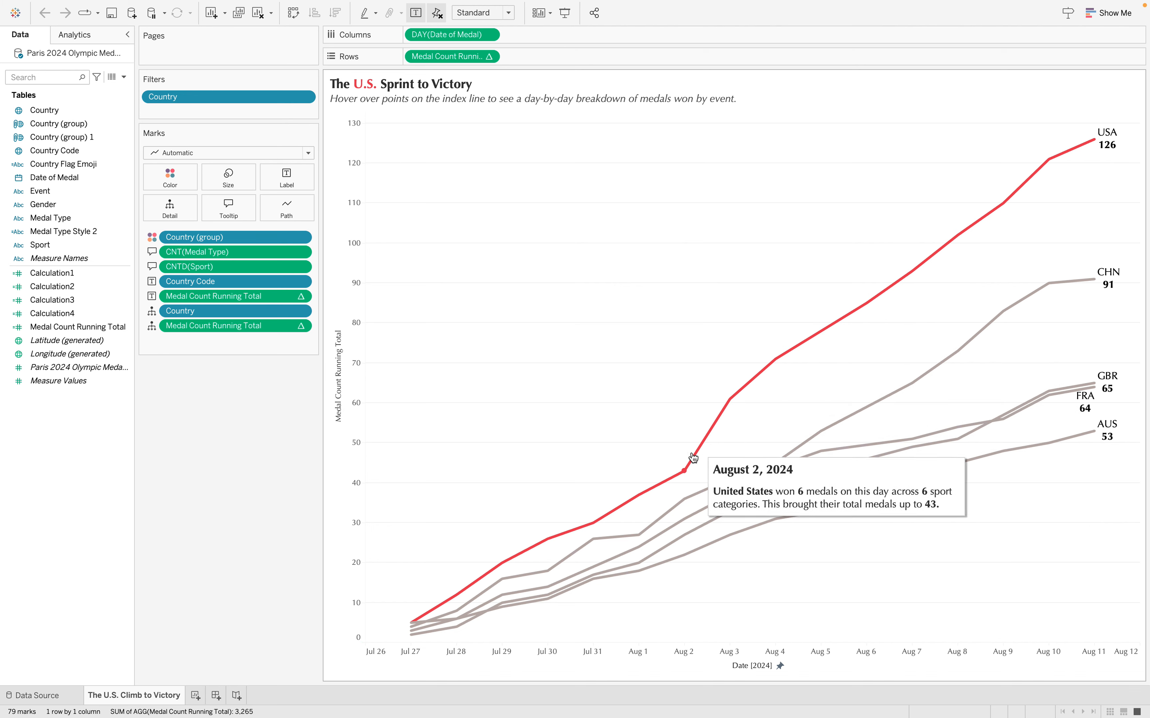
mouse_move(499, 581)
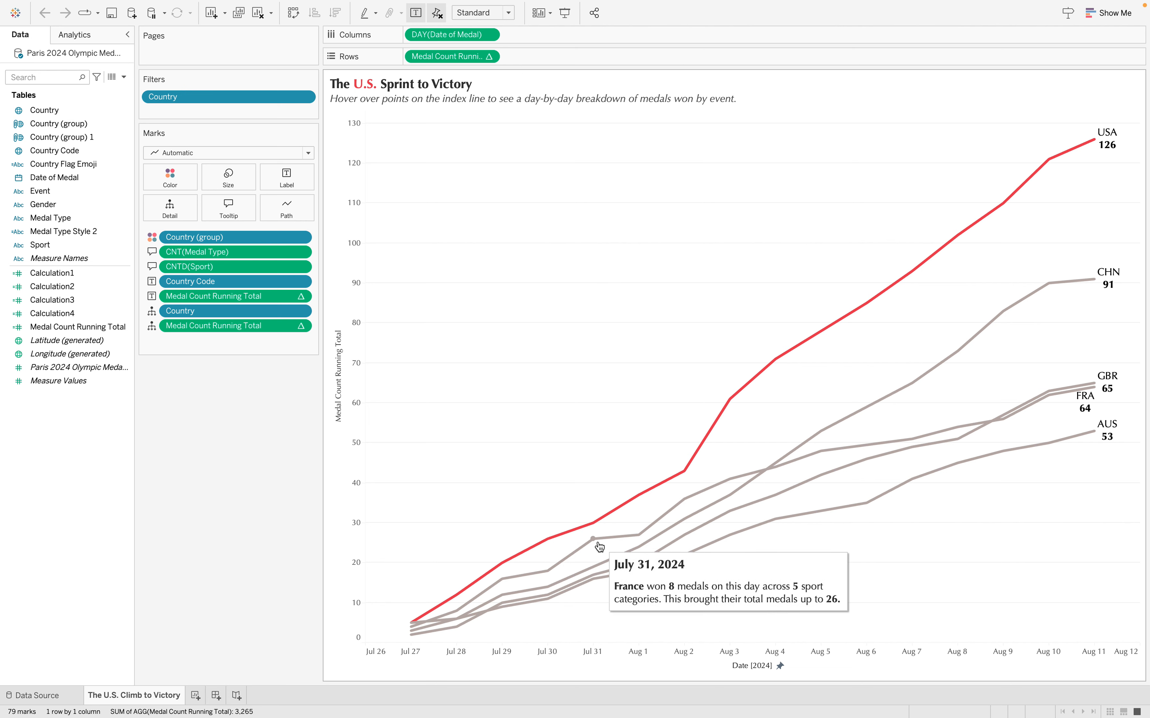
mouse_move(684, 470)
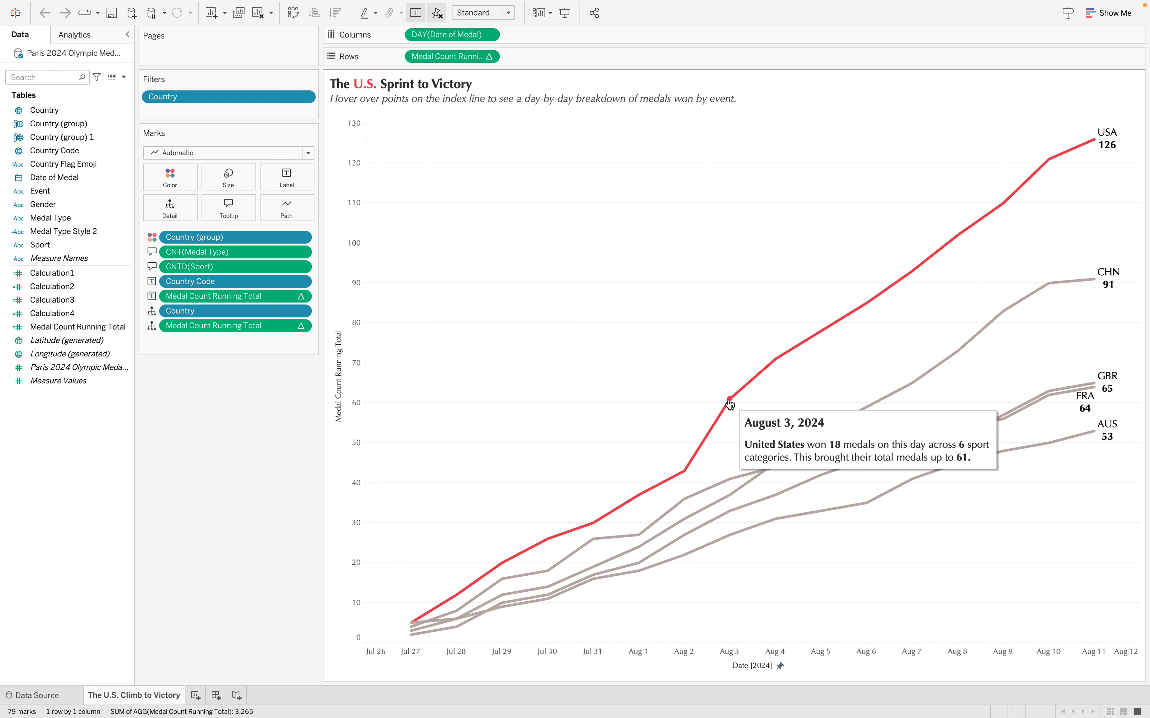
mouse_move(775, 360)
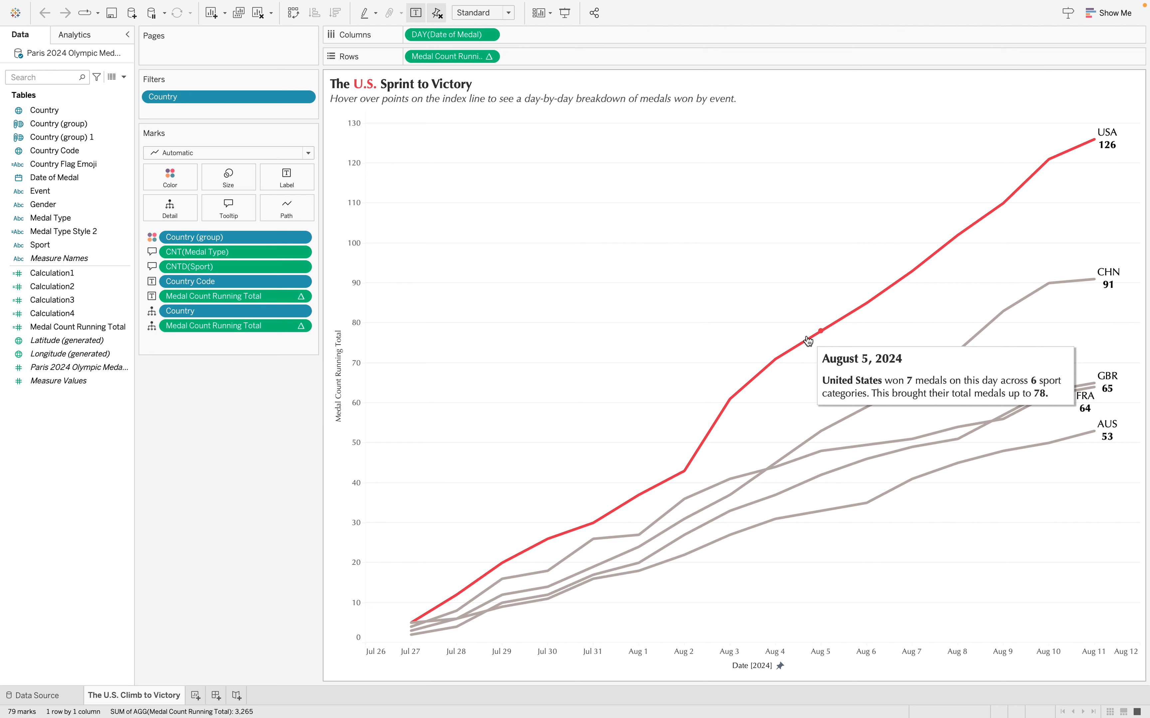
mouse_move(865, 306)
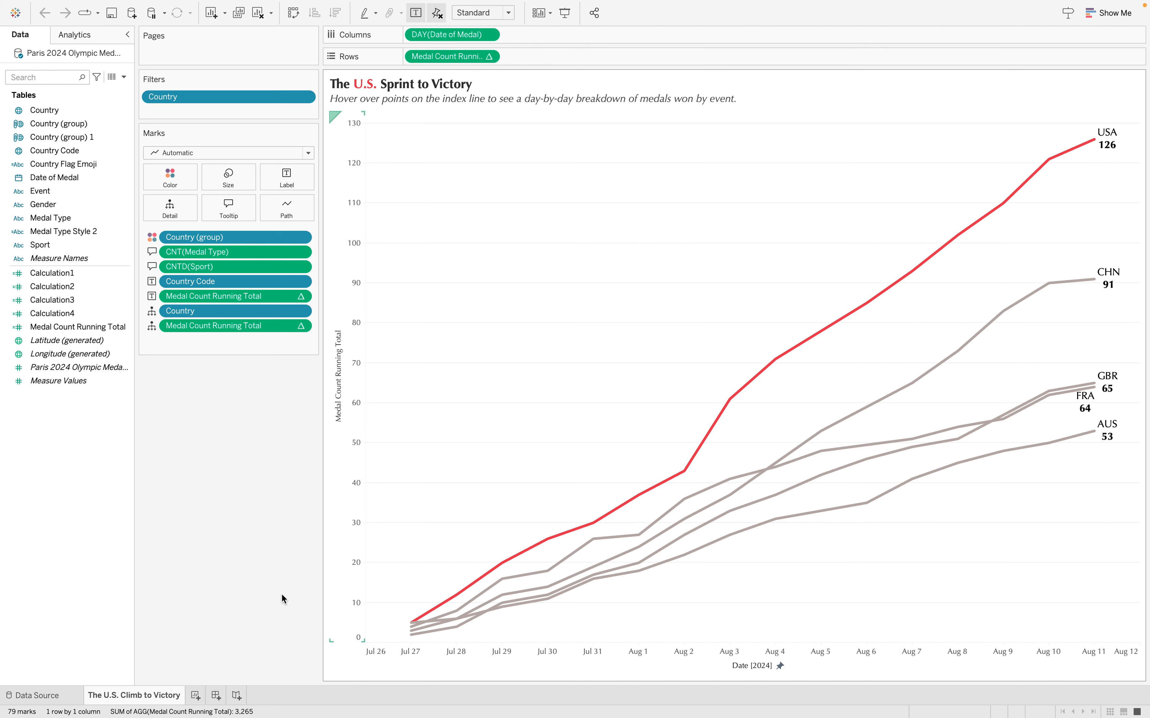
Add a new worksheet and open its title for editing
click(195, 695)
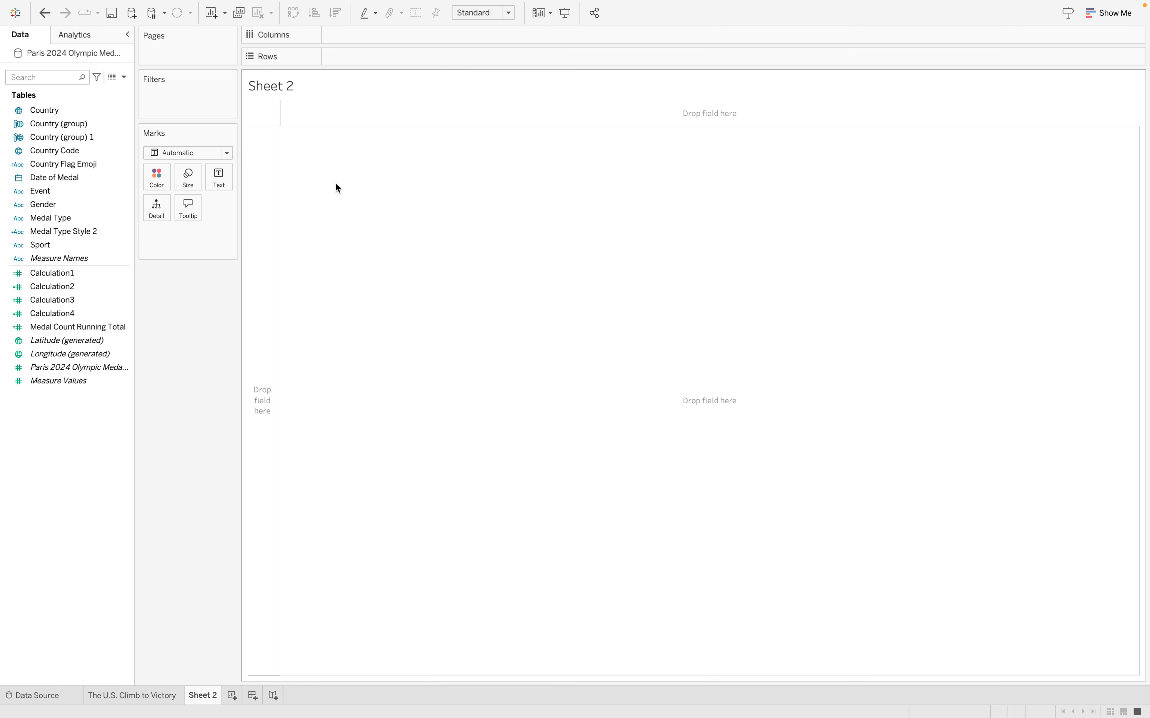
double_click(271, 88)
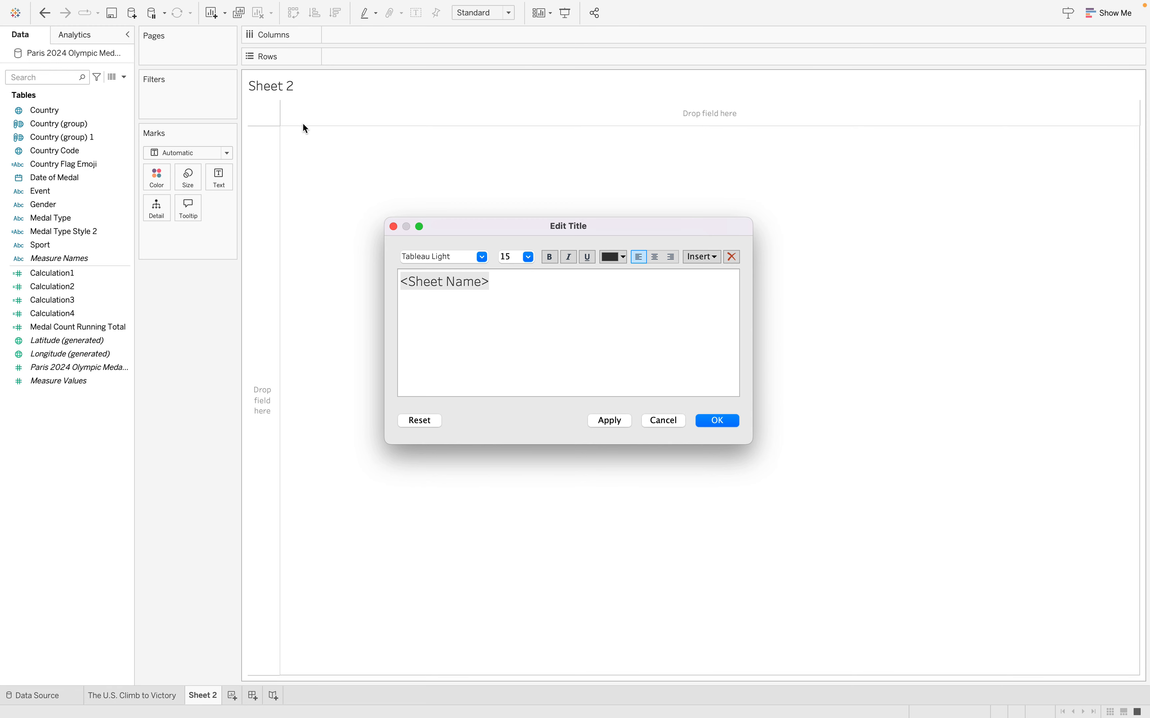
text(Me)
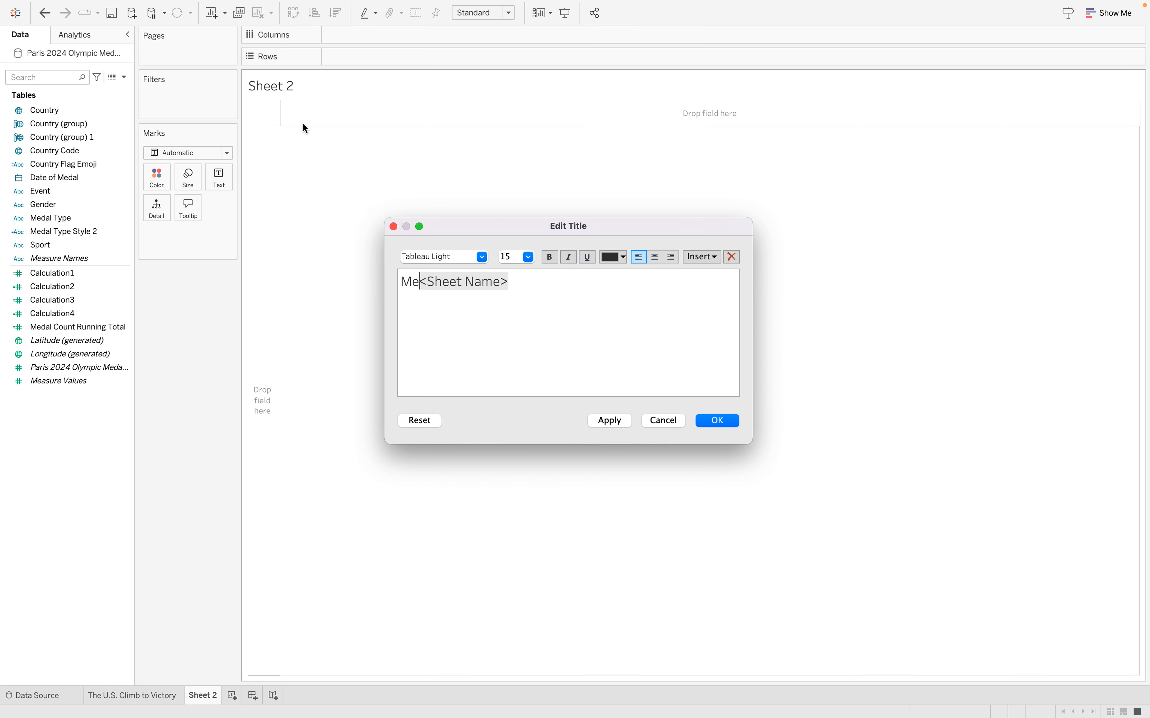
key(BackSpace)
key(BackSpace)
text(Sports)
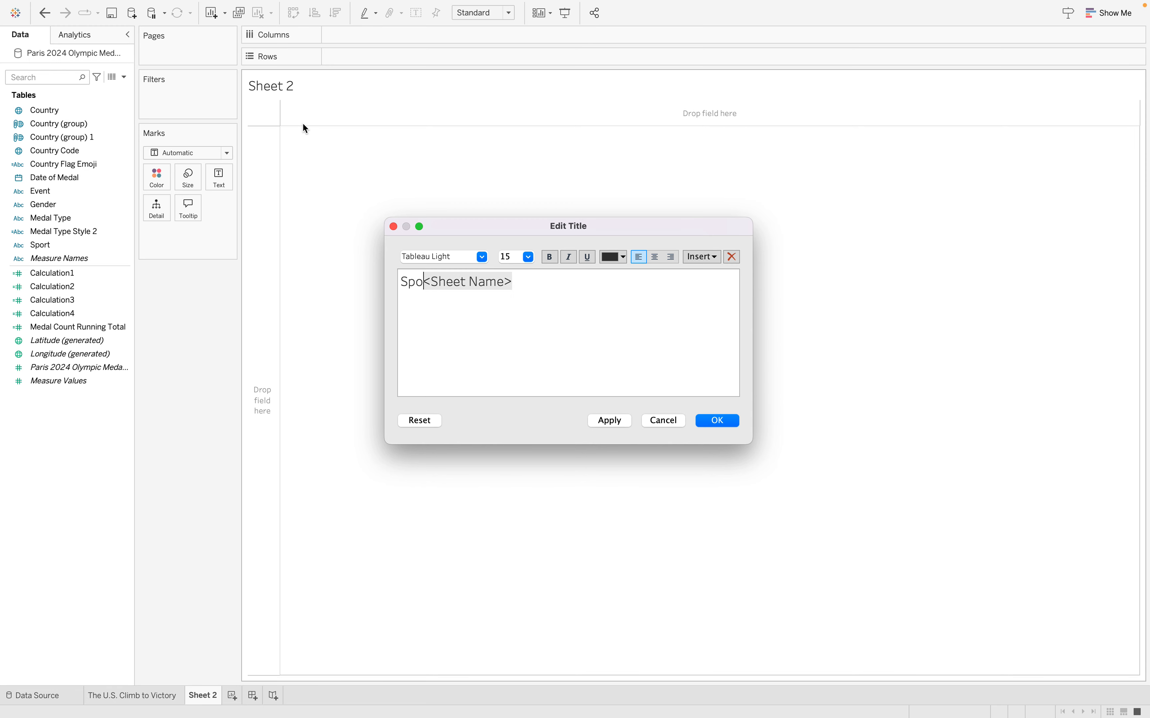
key(BackSpace)
key(BackSpace)
key(BackSpace)
key(BackSpace)
key(BackSpace)
key(BackSpace)
Replace the sheet name placeholder in the new worksheet's title with "Events Medalled Tooltip"
text(Event)
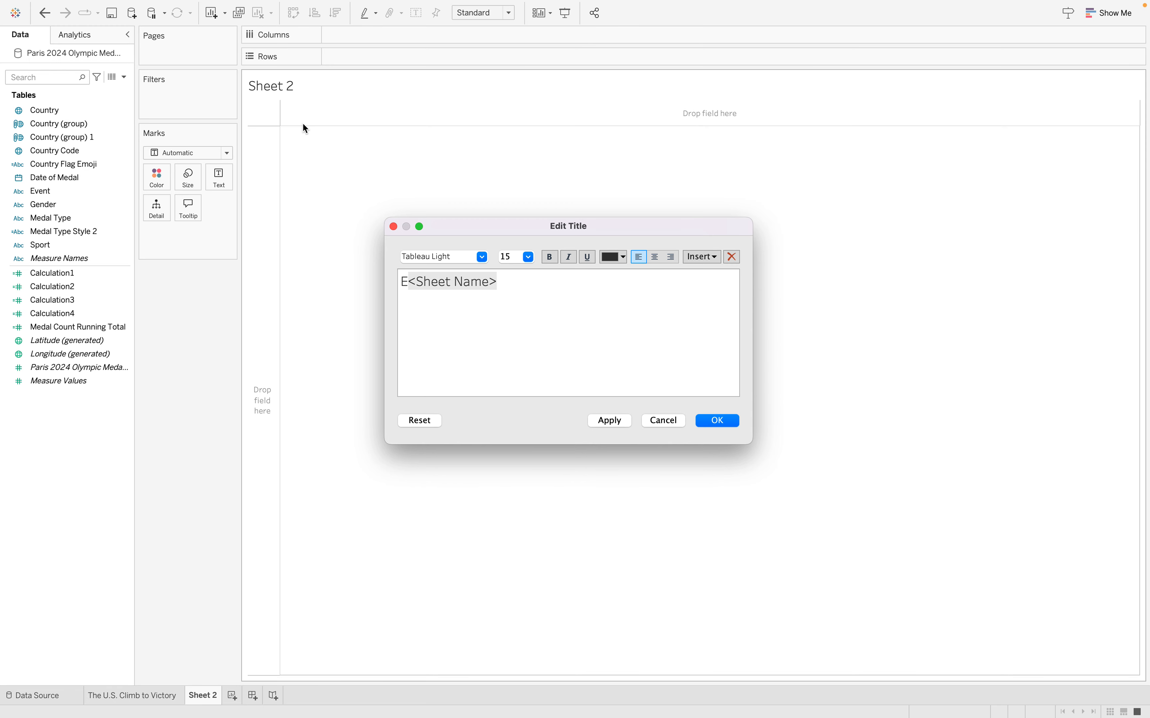
text(s Medal)
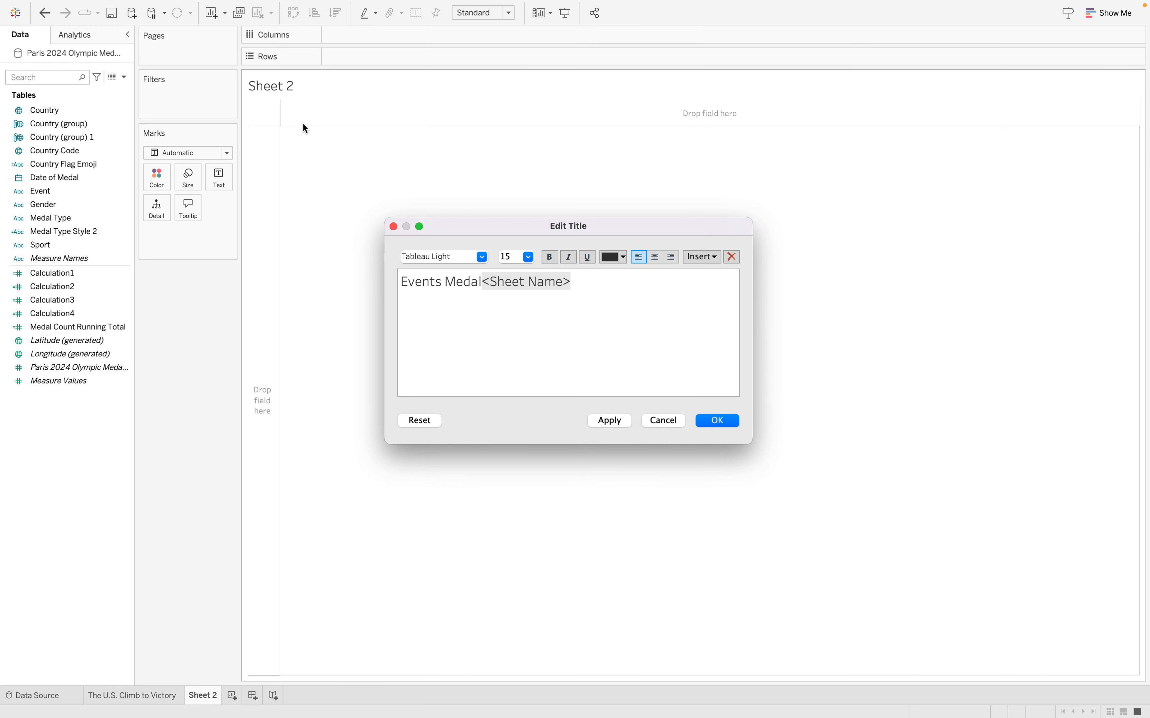
text(led Toolt)
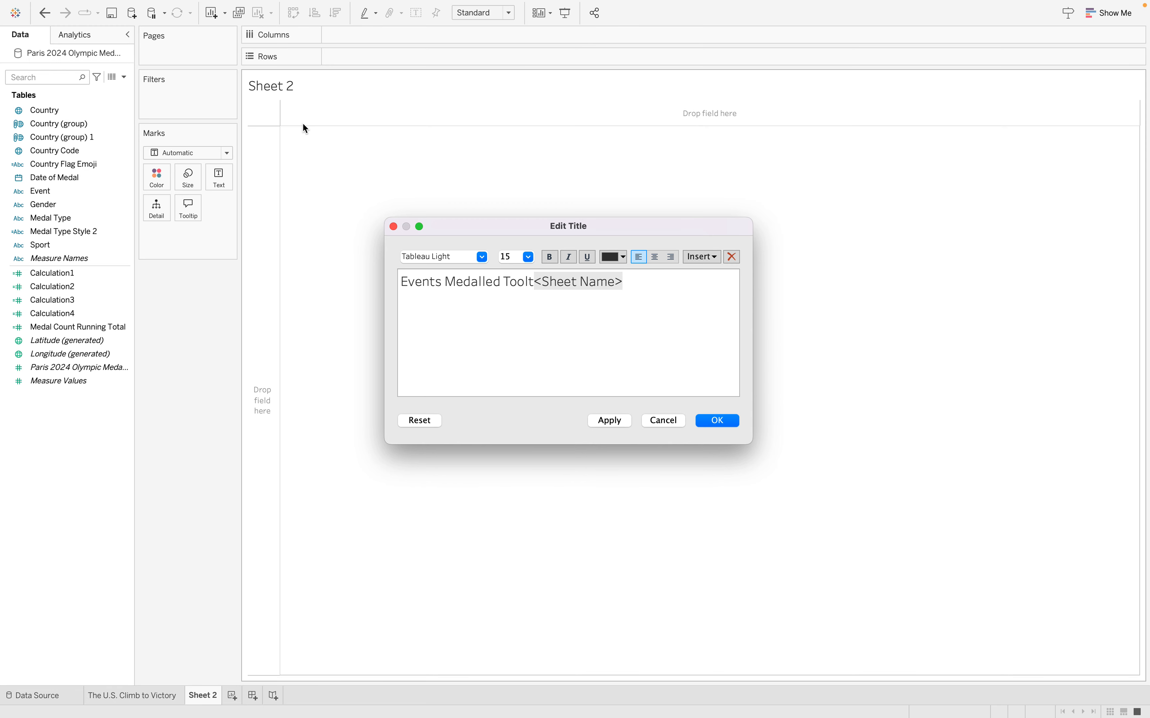
text(ip)
drag(659, 280, 546, 280)
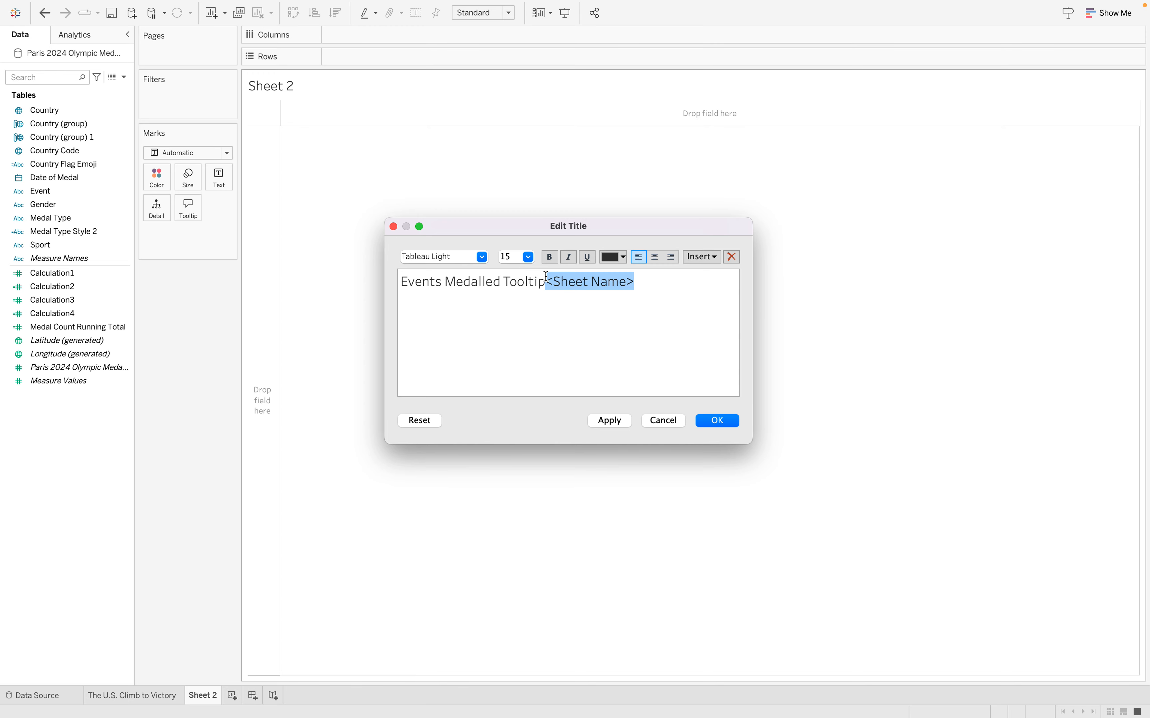
key(BackSpace)
click(717, 420)
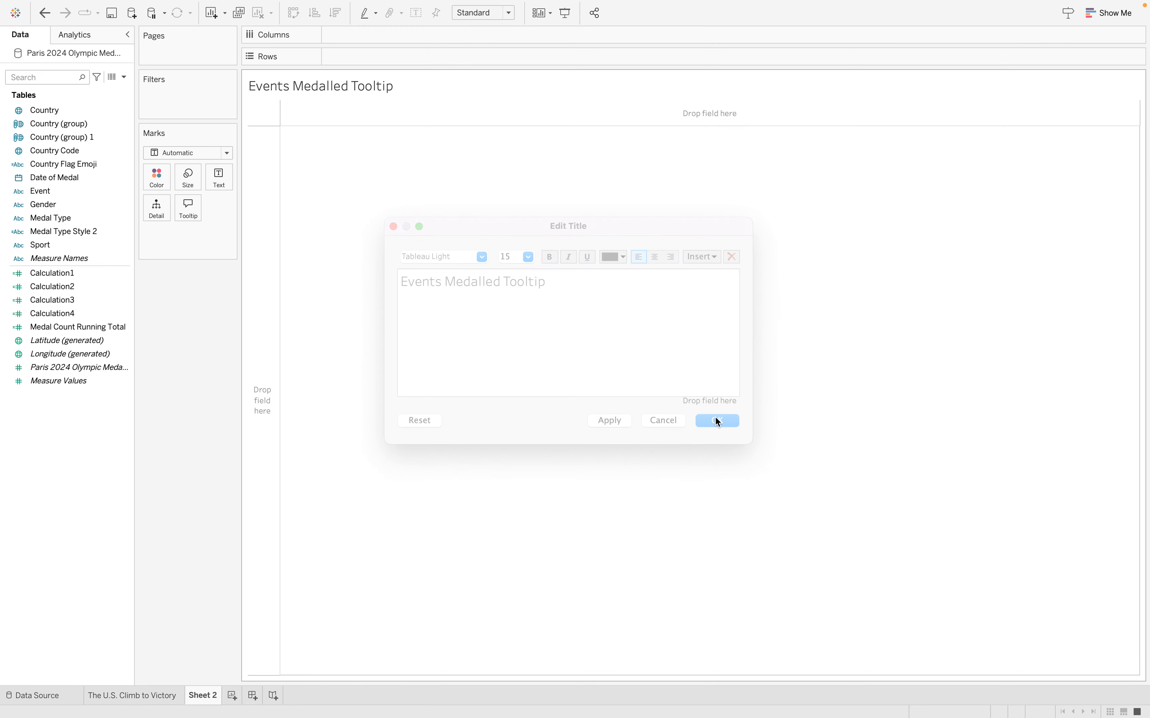
Copy the worksheet's title text and rename its sheet tab "Events Medalled Tooltip"
double_click(364, 86)
key(super+a)
key(super+c)
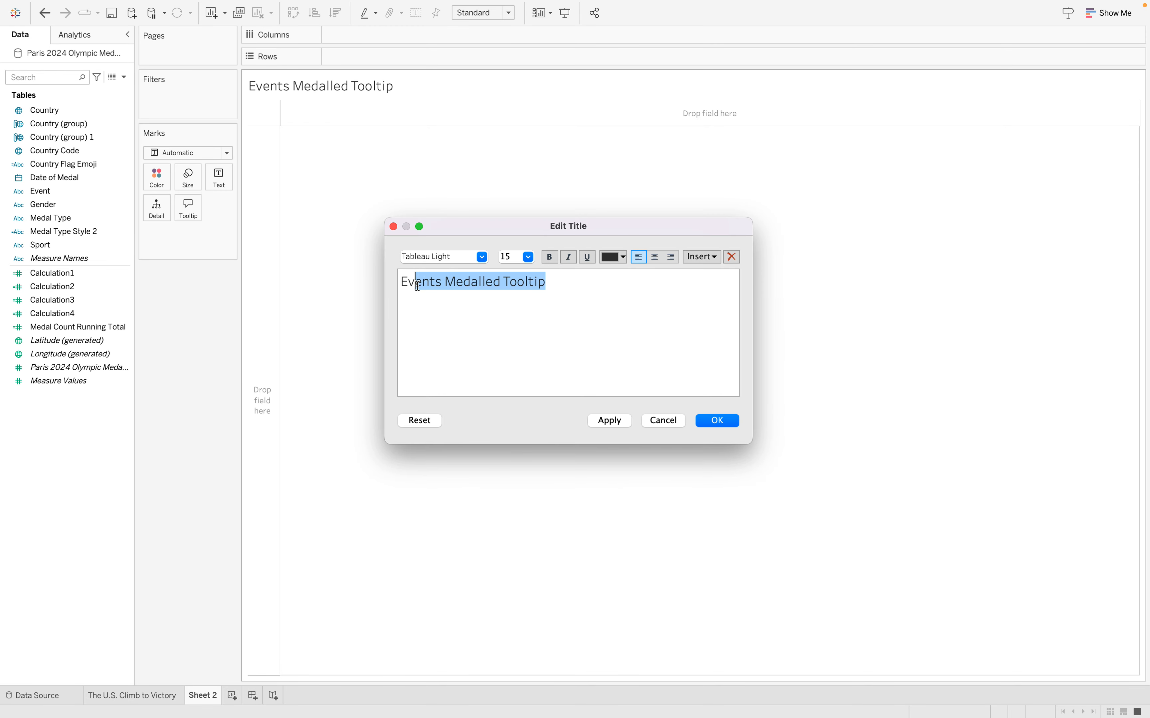
click(393, 227)
double_click(204, 696)
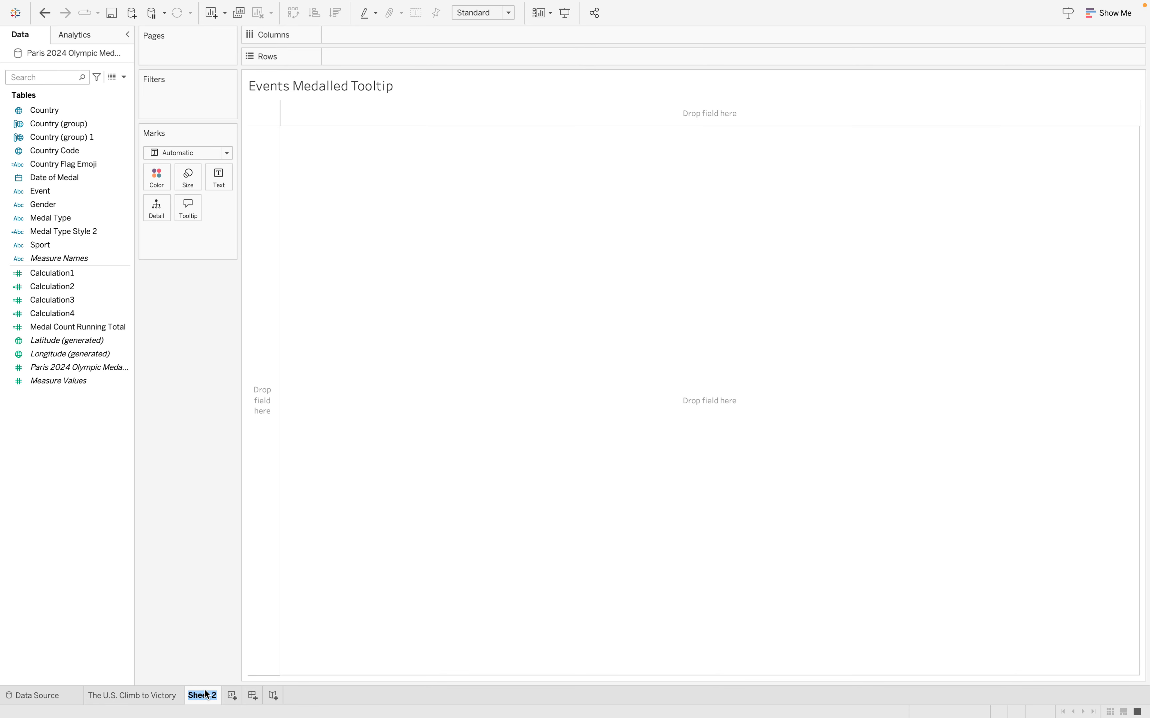
key(super+v)
key(Return)
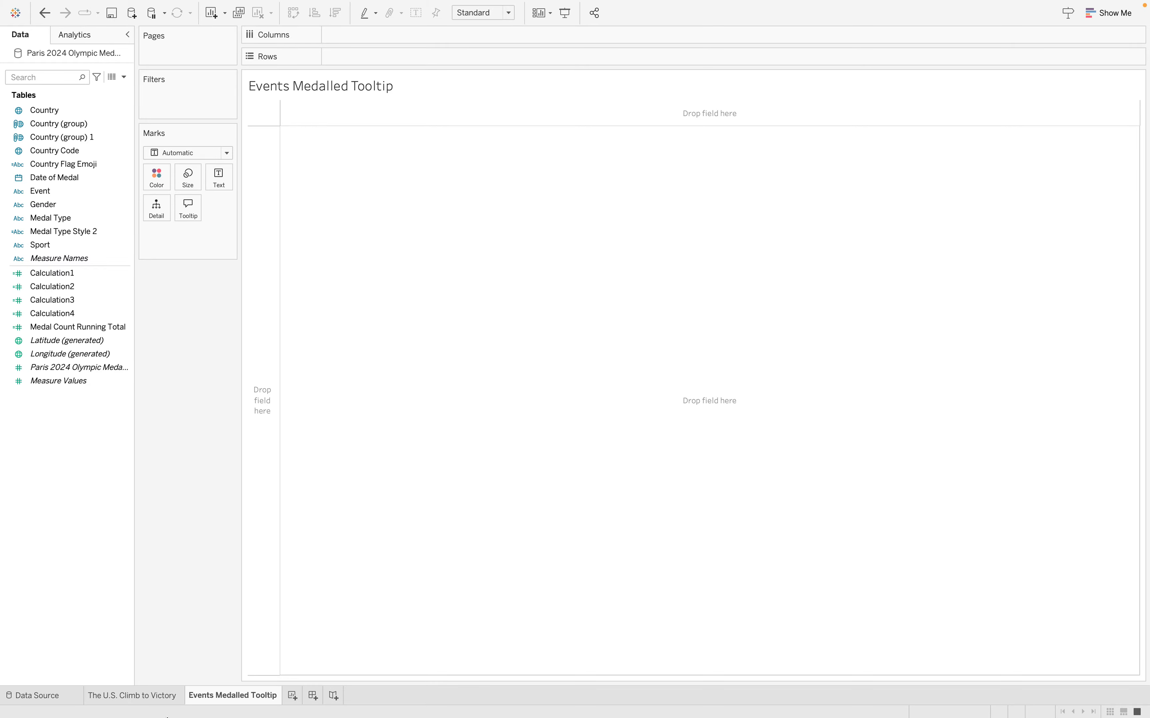
Examine the daily medal tooltips along the United States line on the "The U.S. Climb to Victory" sheet
click(148, 695)
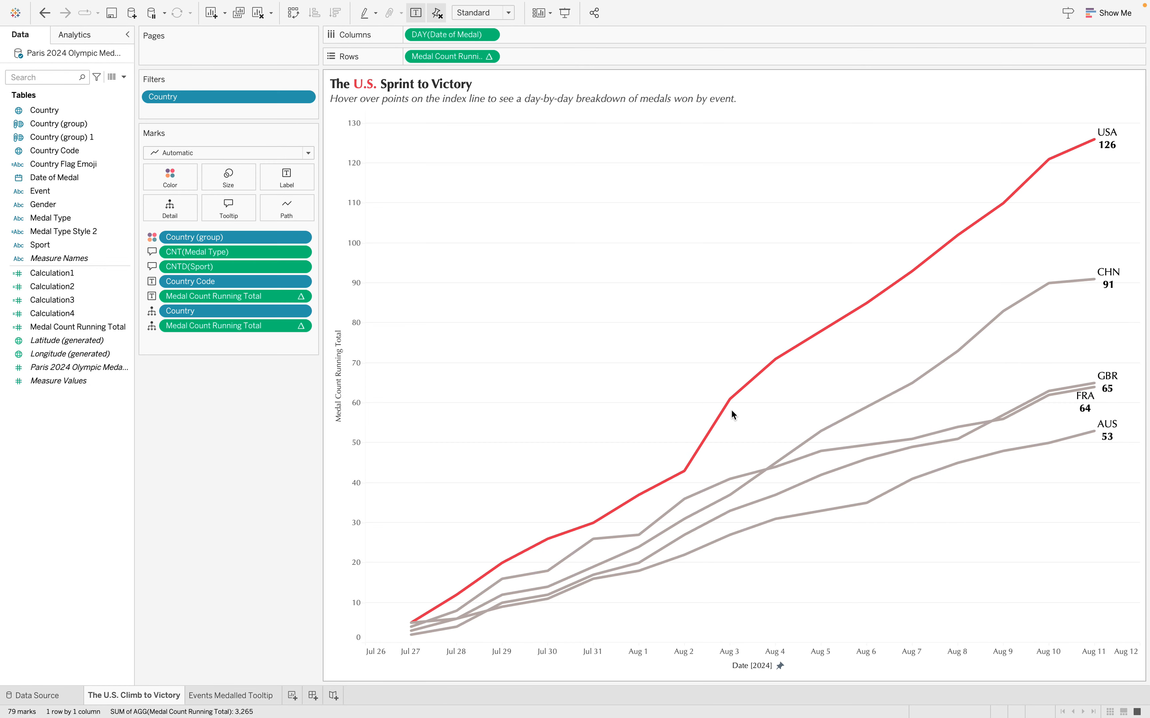
mouse_move(735, 404)
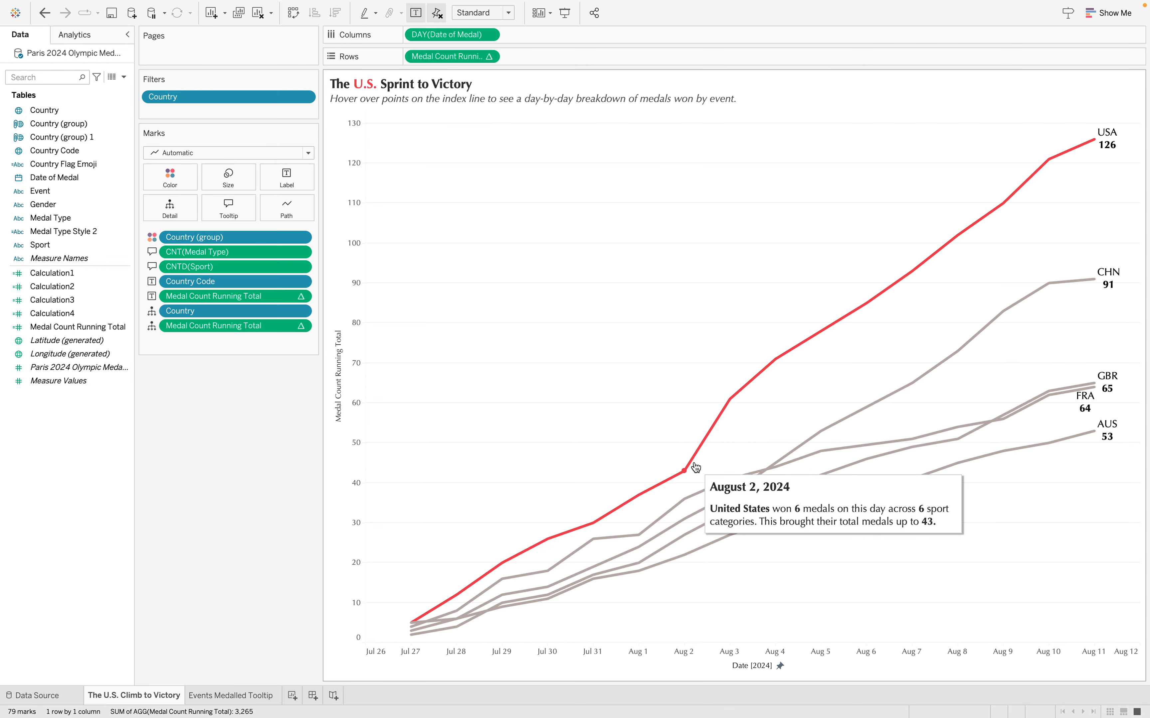
mouse_move(774, 362)
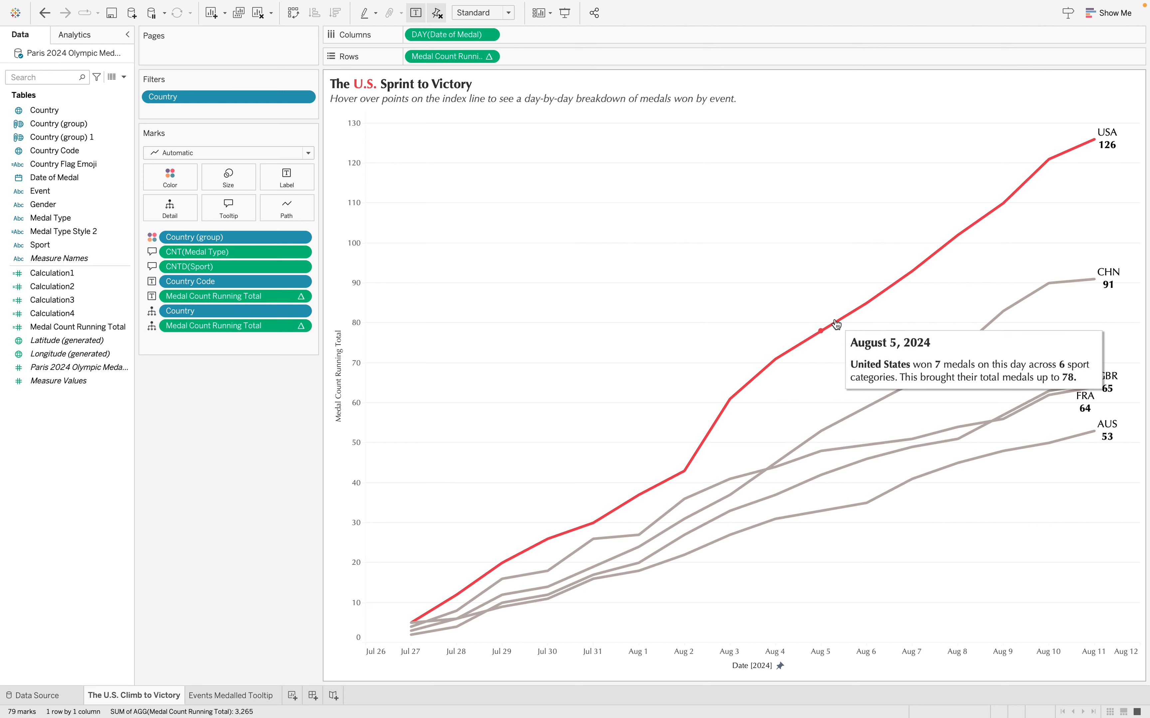
mouse_move(882, 288)
mouse_move(916, 270)
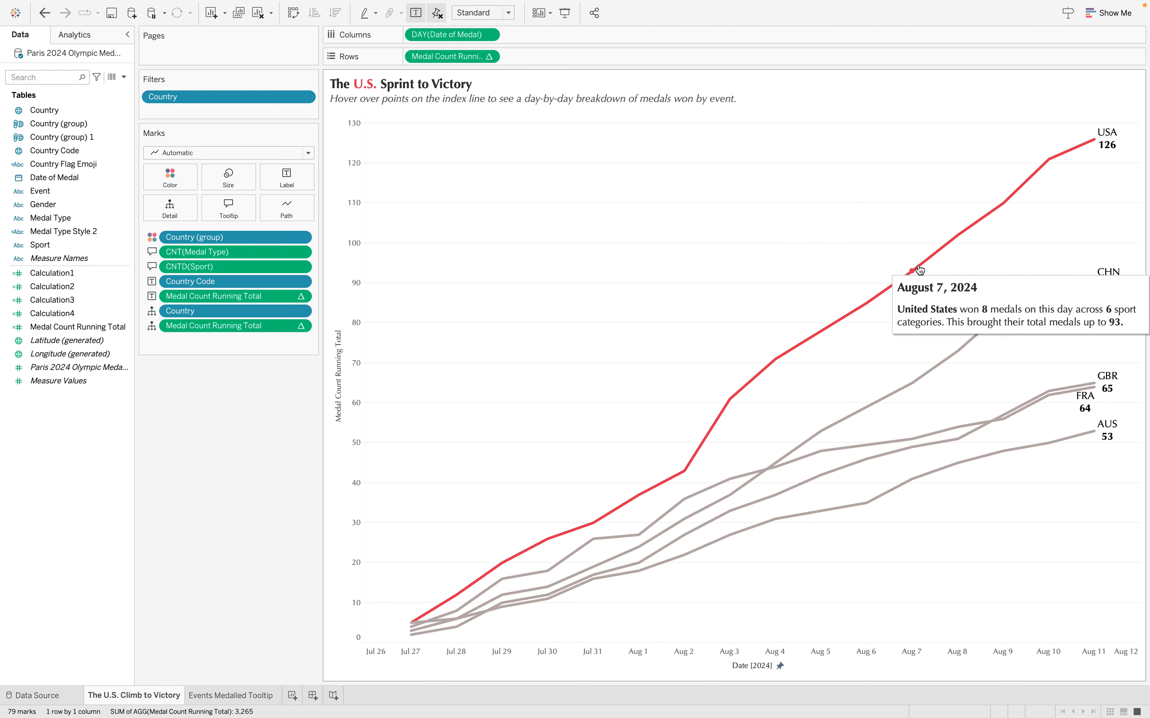
On the Events Medalled Tooltip sheet, place Event on Rows and color the marks by Medal Type
click(230, 695)
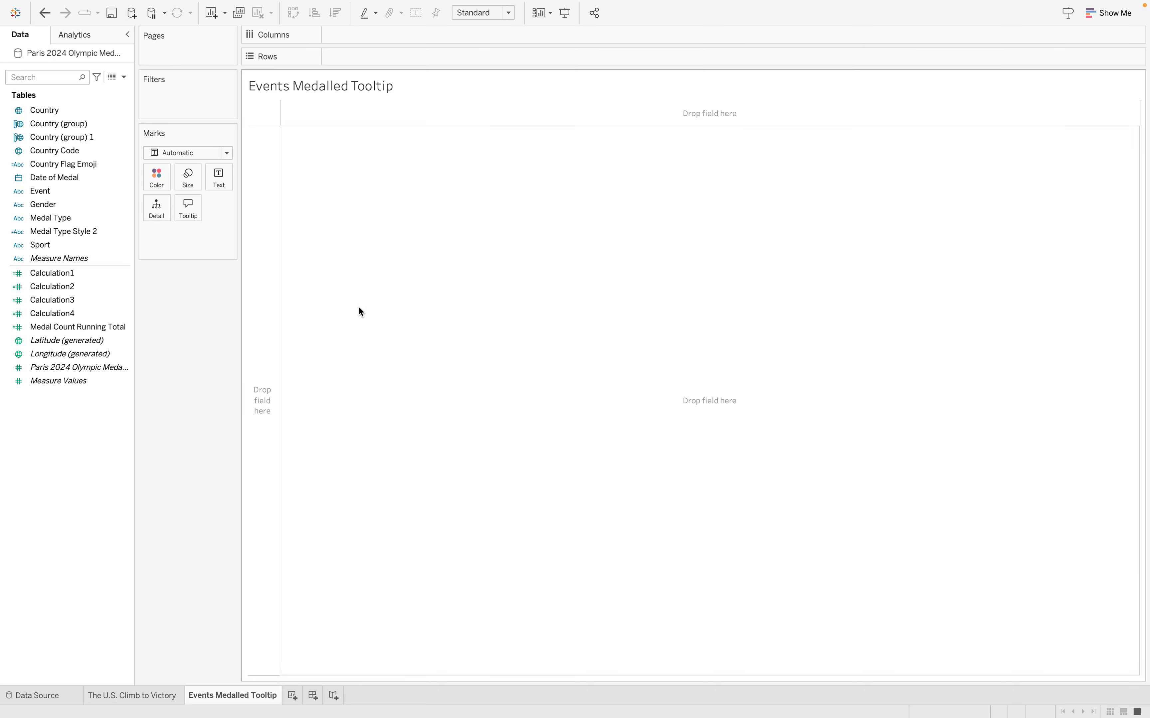
click(30, 246)
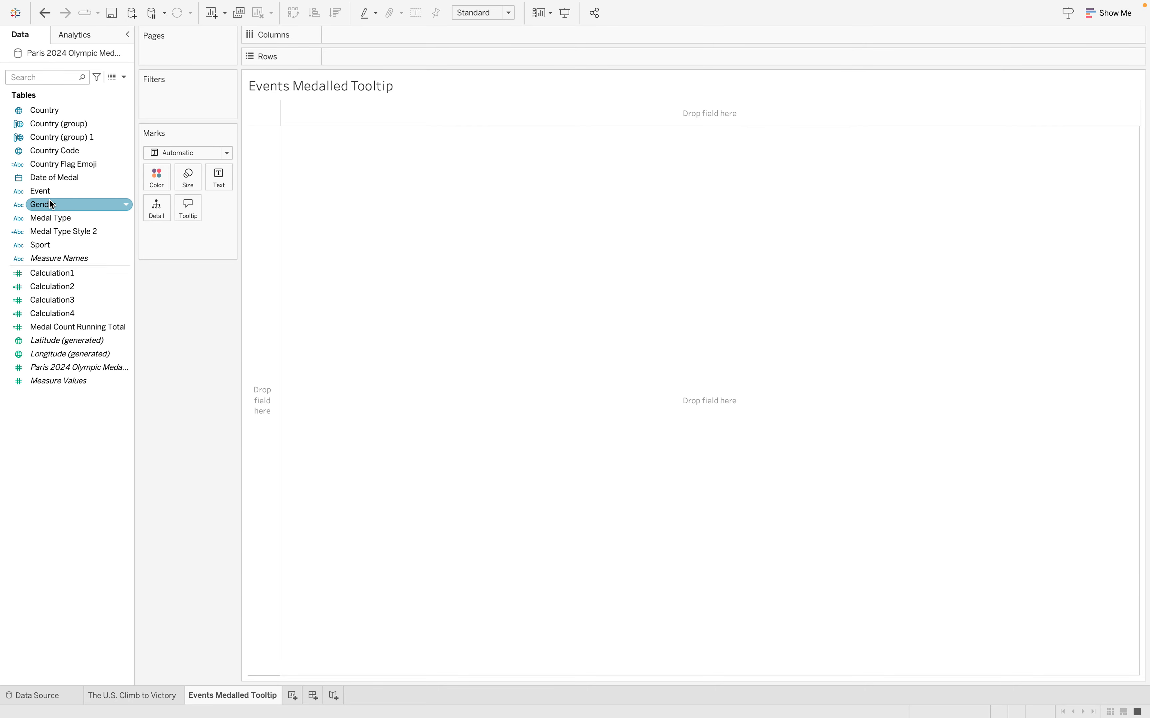
drag(38, 191, 373, 59)
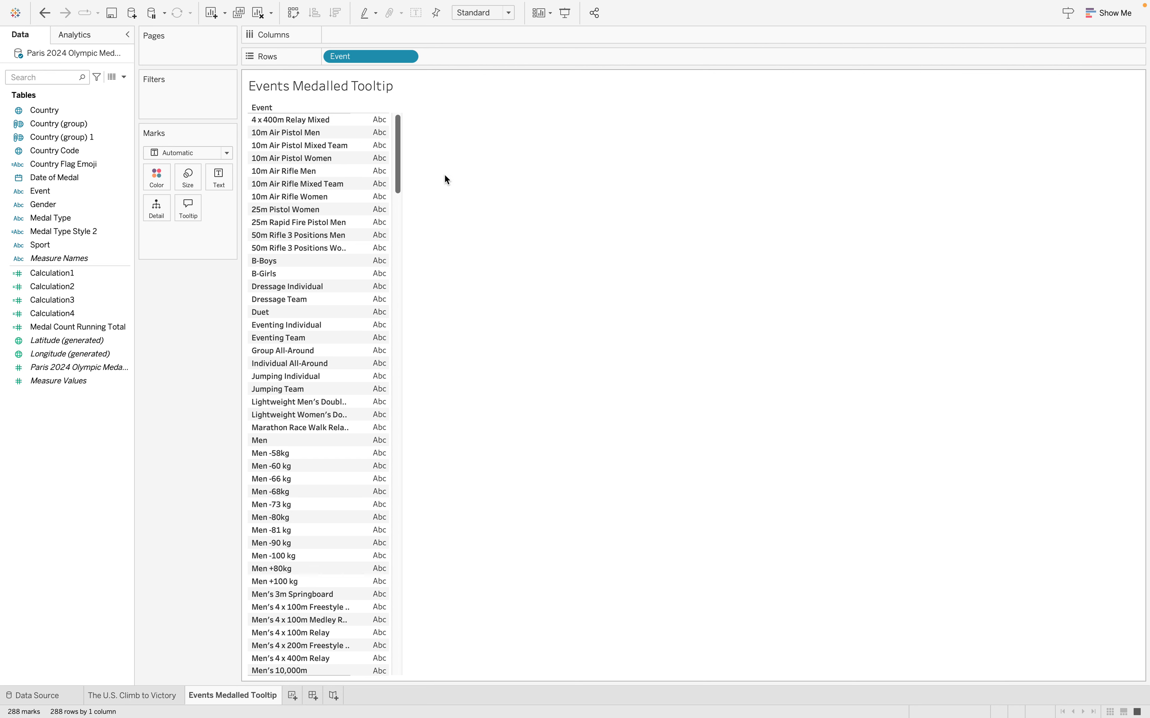
click(82, 203)
drag(78, 218, 159, 173)
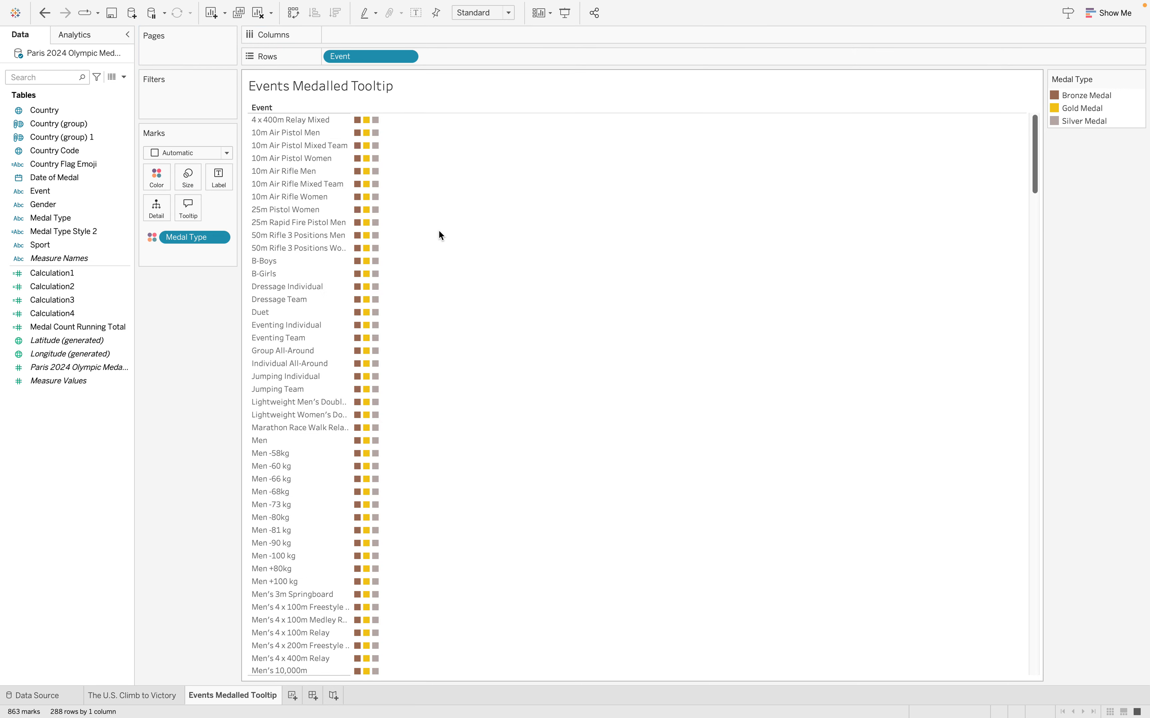
Examine the bronze, gold and silver marks and their tooltips throughout the full list of events
scroll(439, 232, down, 12)
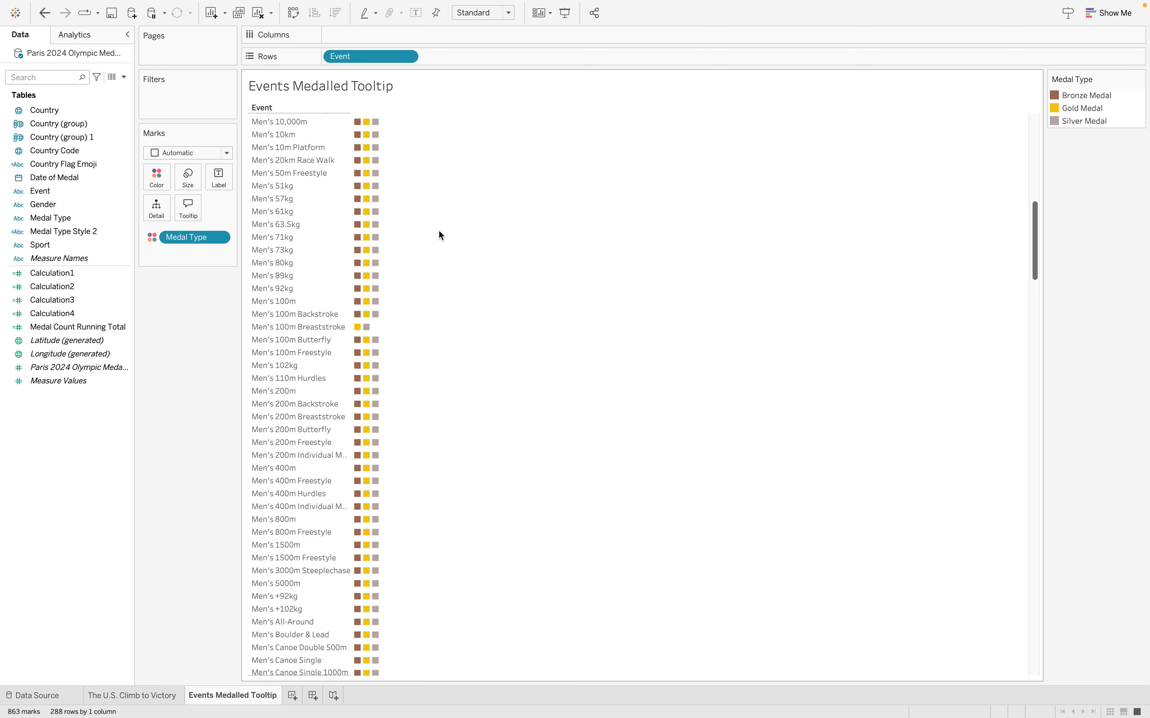
scroll(439, 232, down, 3)
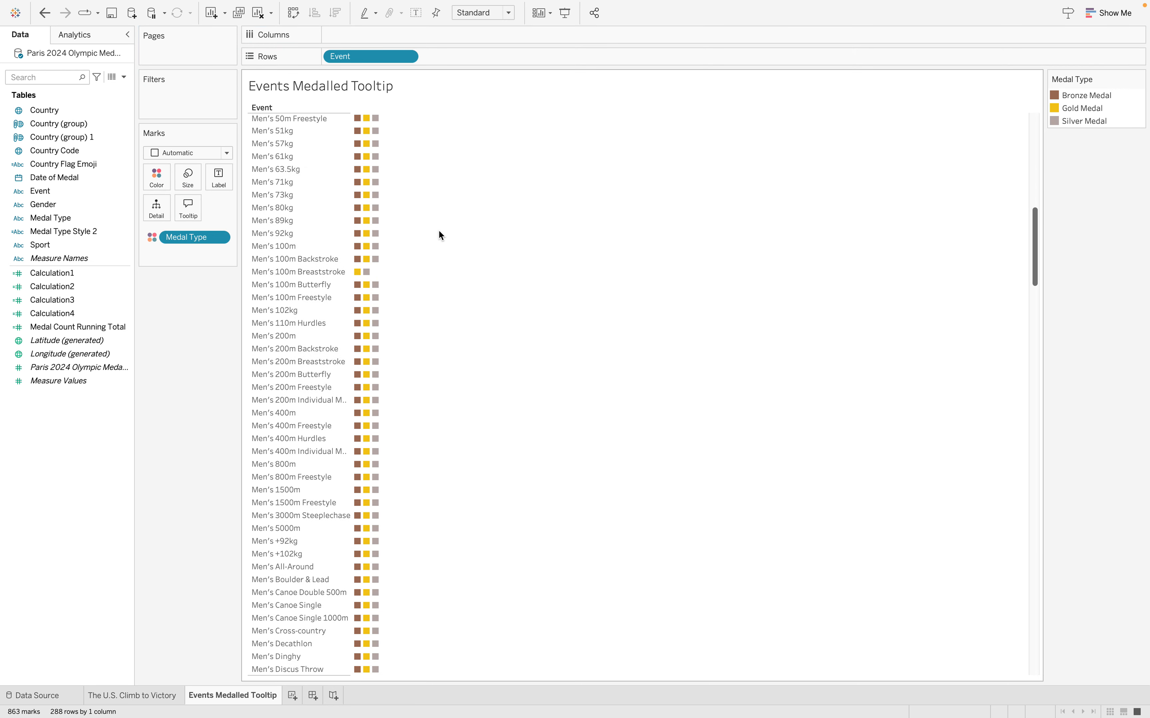
scroll(438, 233, up, 5)
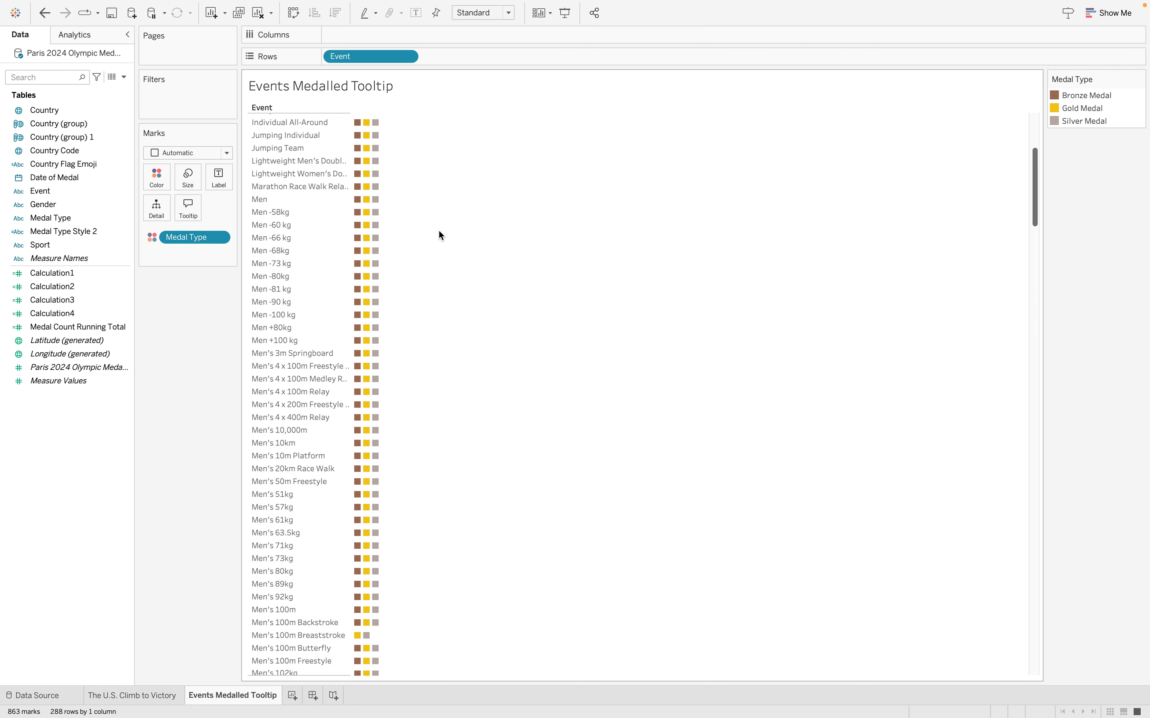
scroll(439, 232, up, 5)
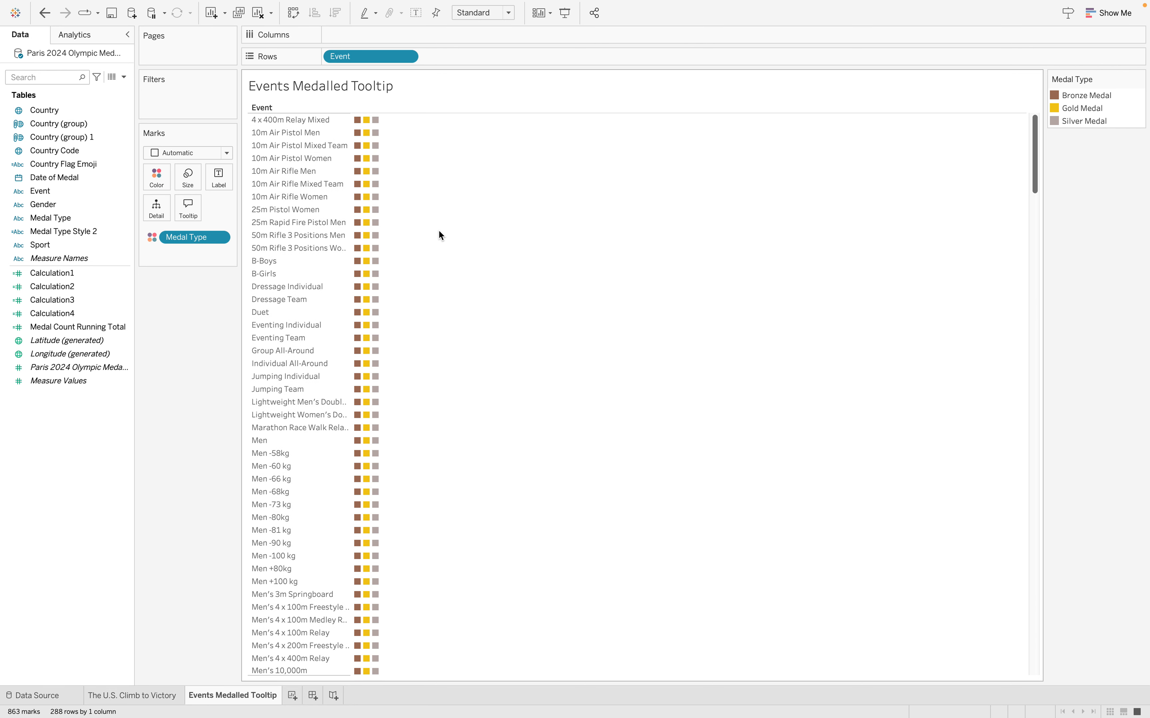
mouse_move(376, 121)
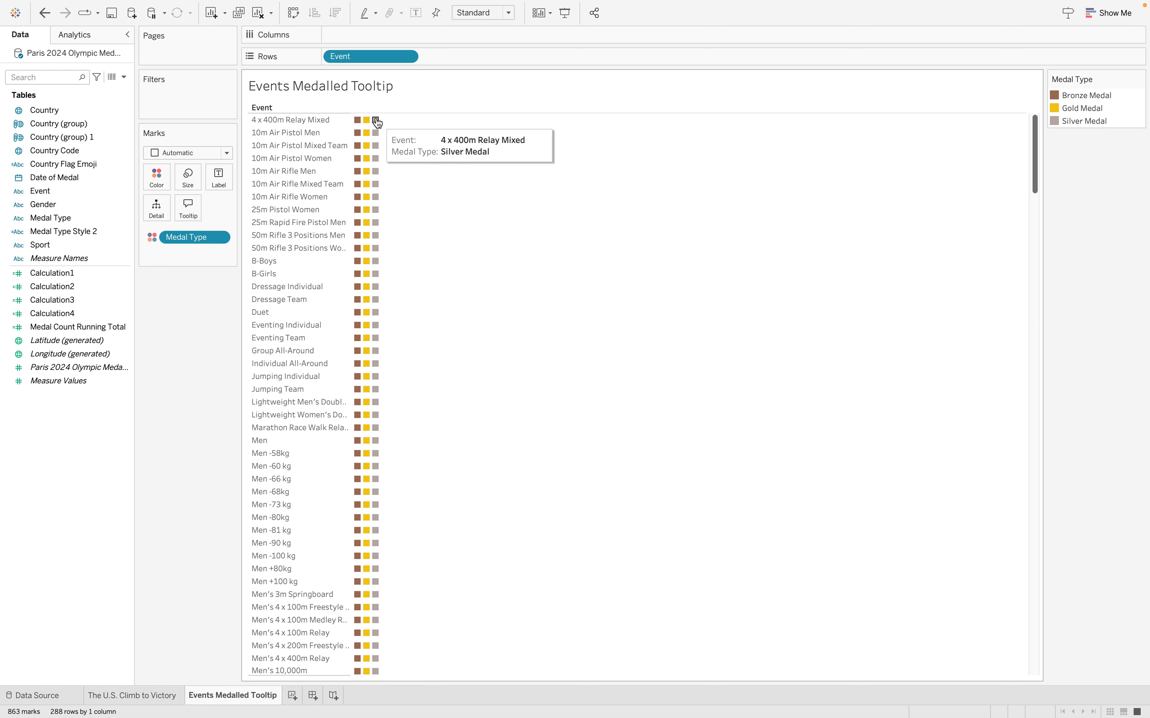
scroll(369, 295, down, 5)
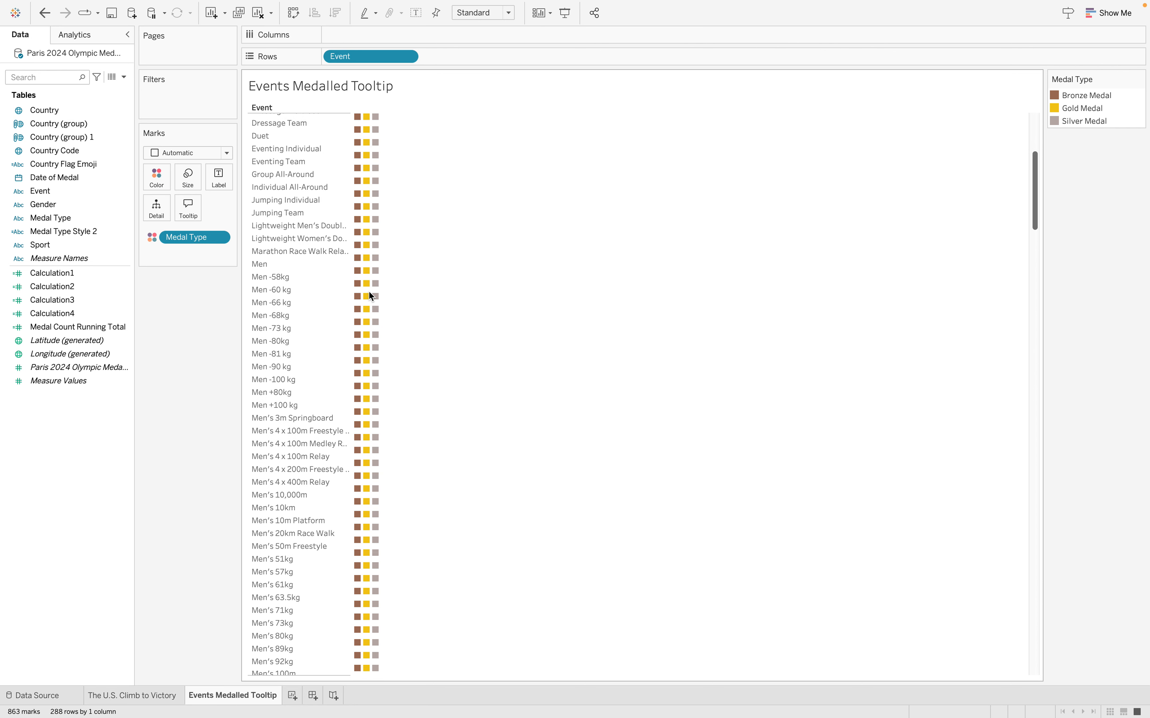
scroll(370, 291, down, 10)
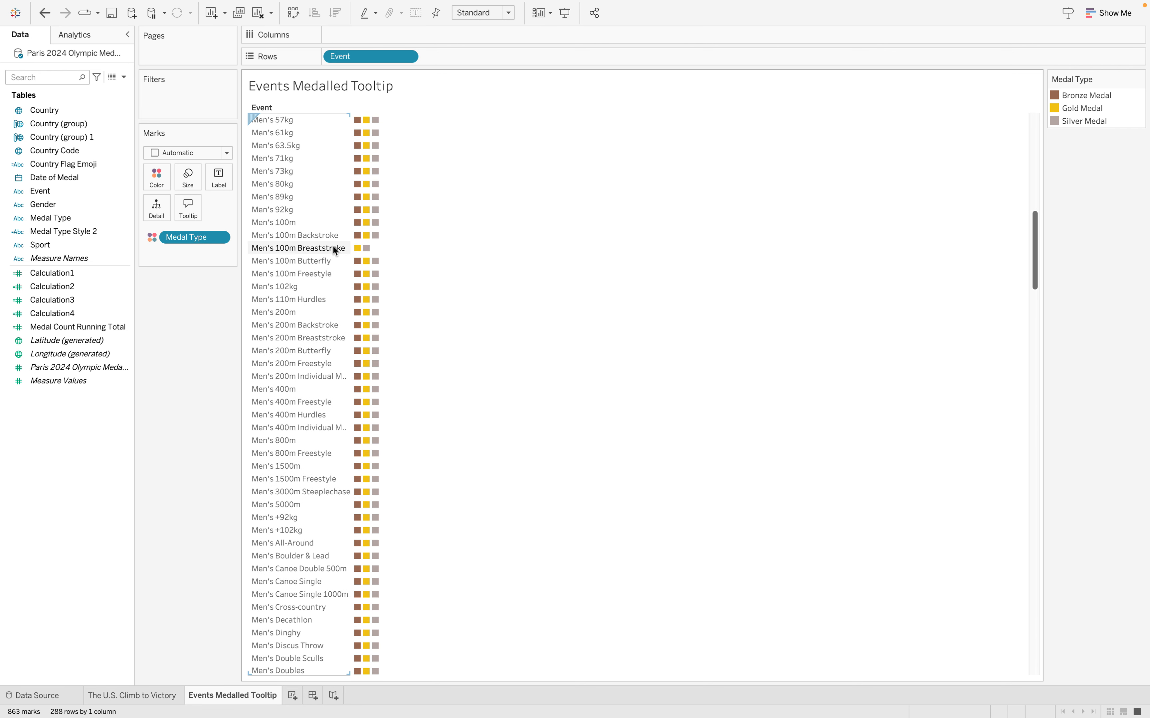
mouse_move(357, 250)
scroll(405, 362, down, 15)
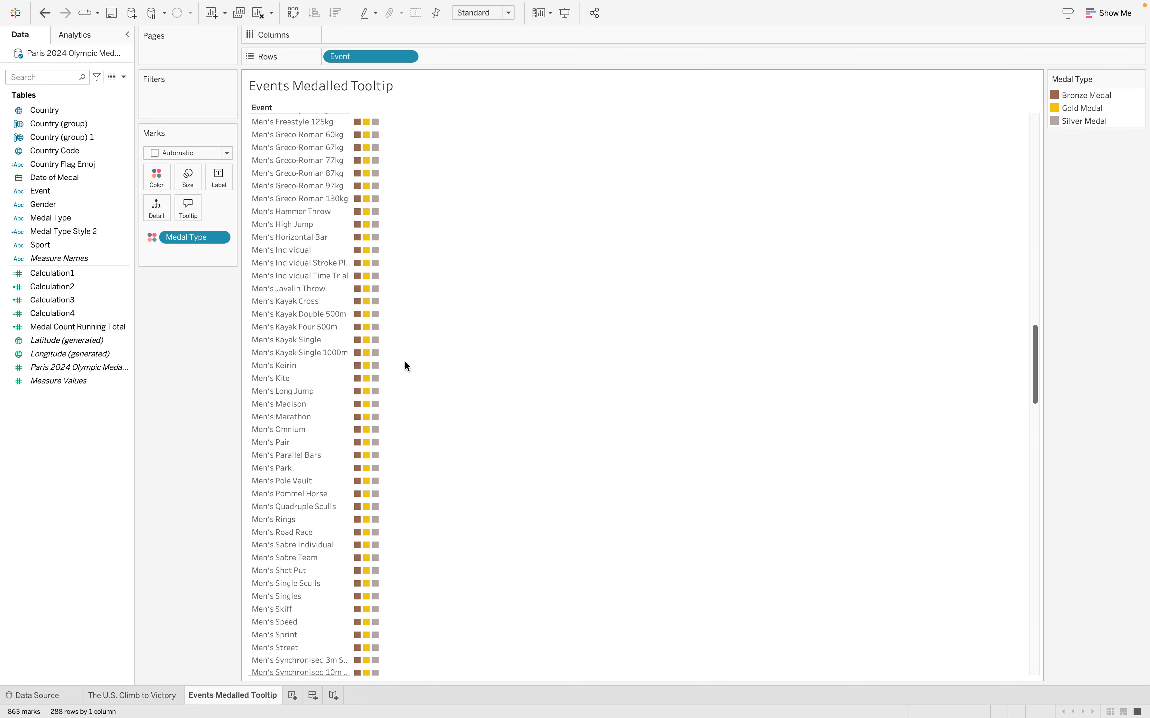
scroll(405, 362, down, 20)
mouse_move(360, 386)
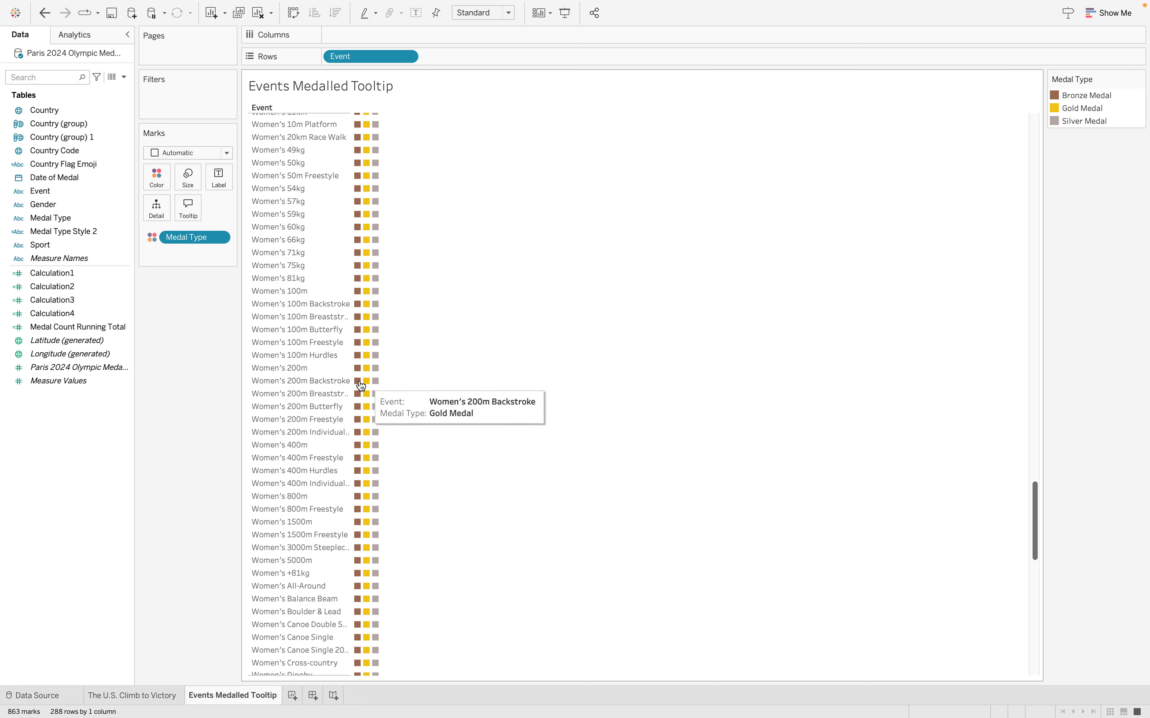
mouse_move(356, 219)
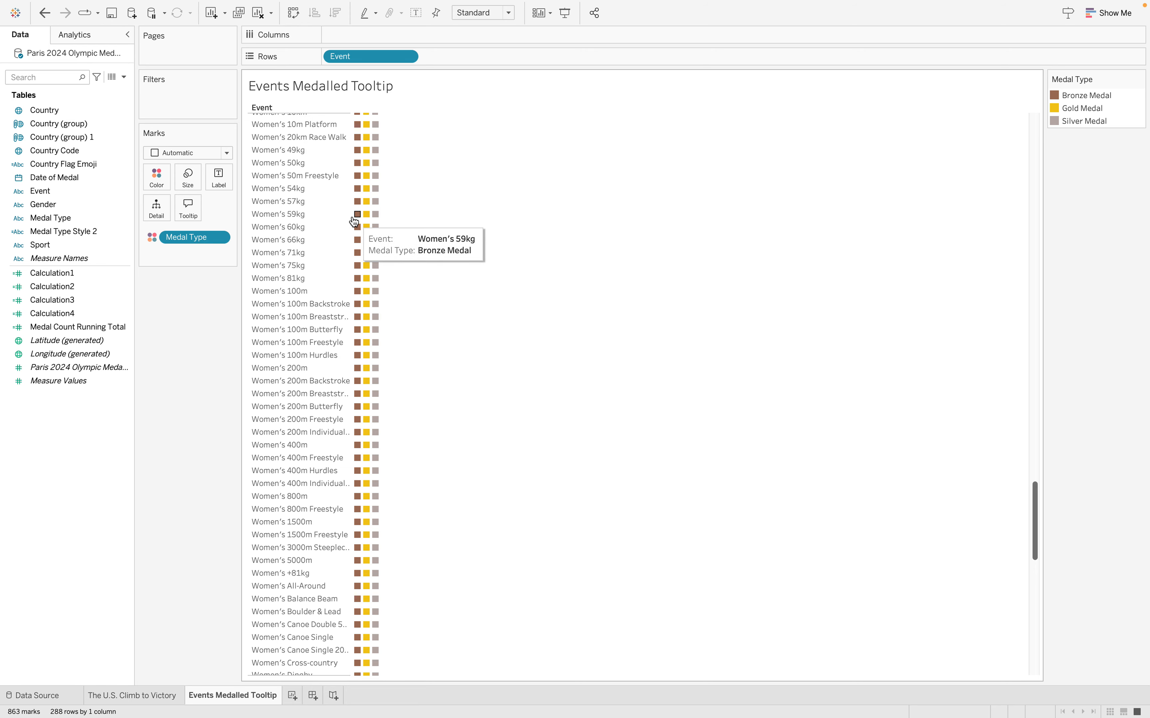
scroll(358, 252, up, 4)
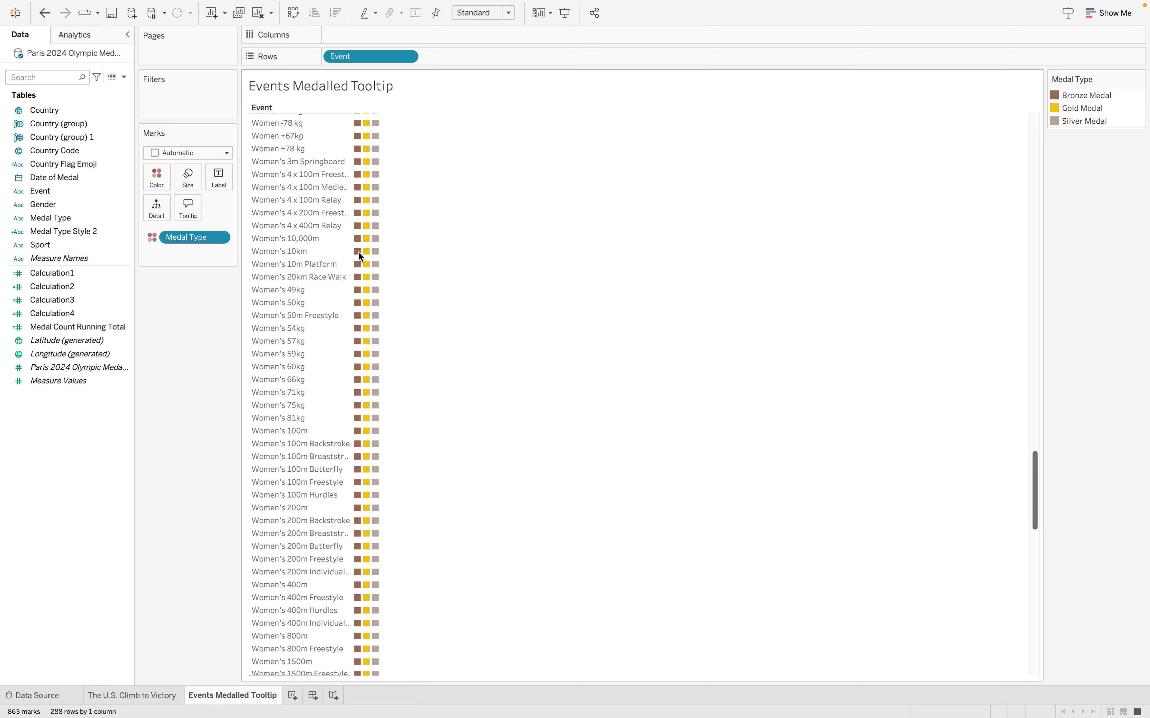
scroll(358, 252, up, 20)
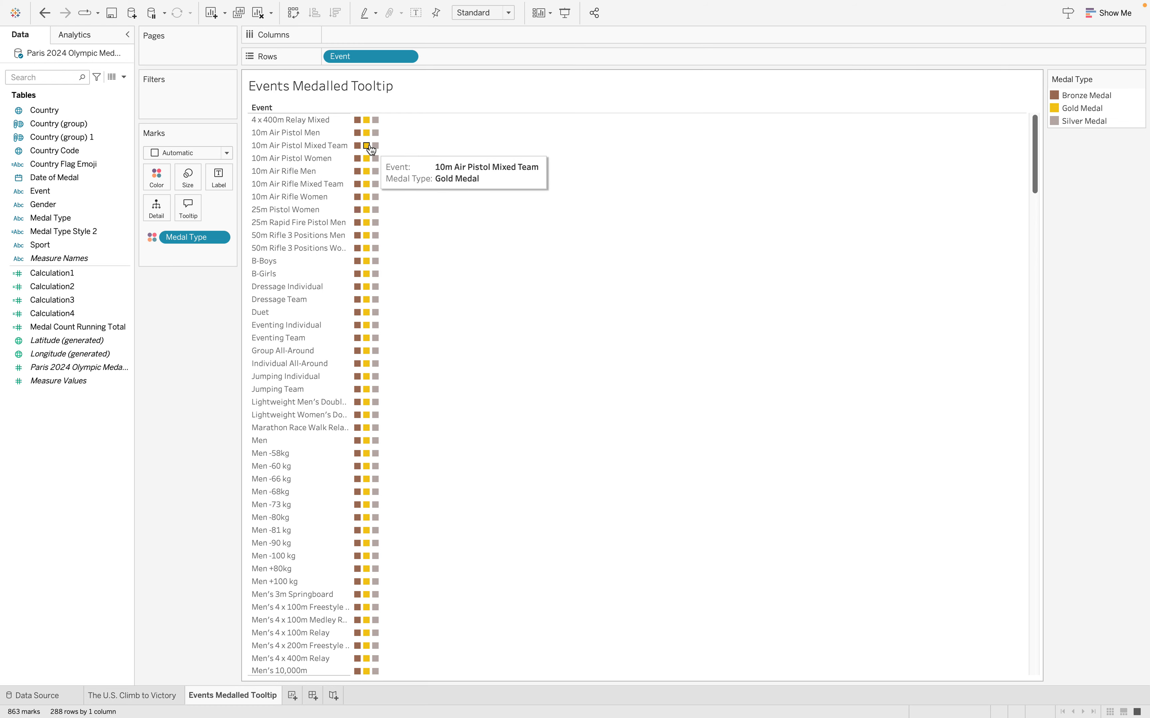
mouse_move(375, 148)
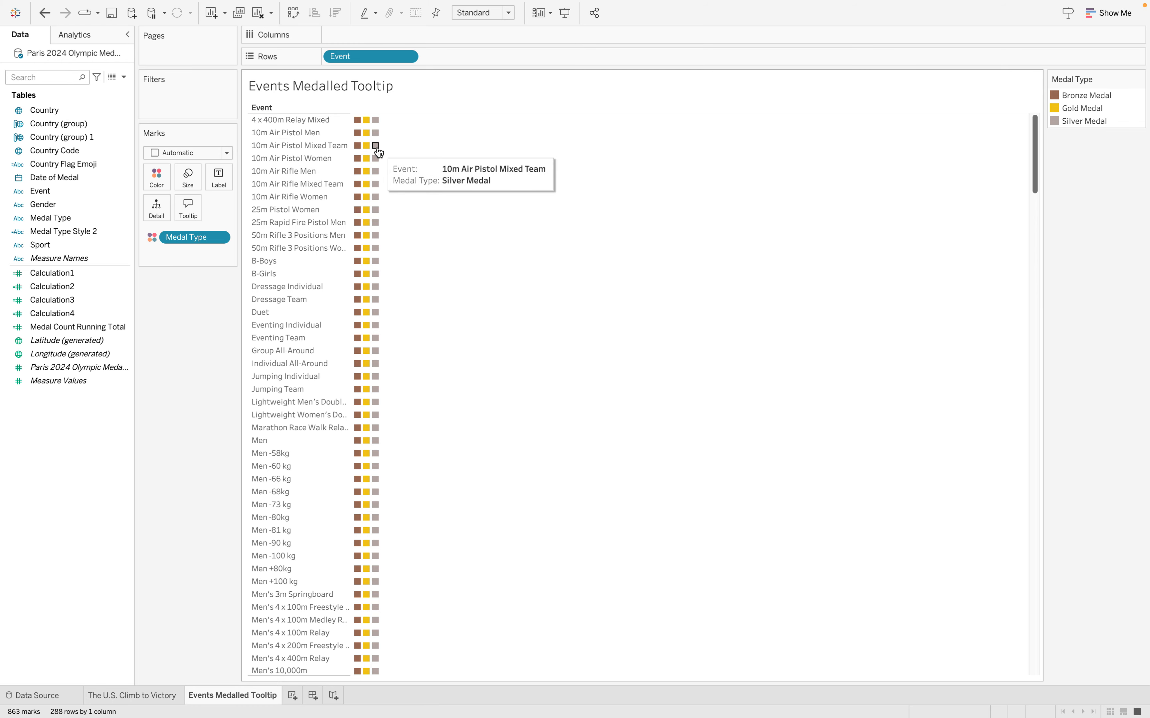
scroll(411, 237, down, 1)
scroll(409, 233, down, 20)
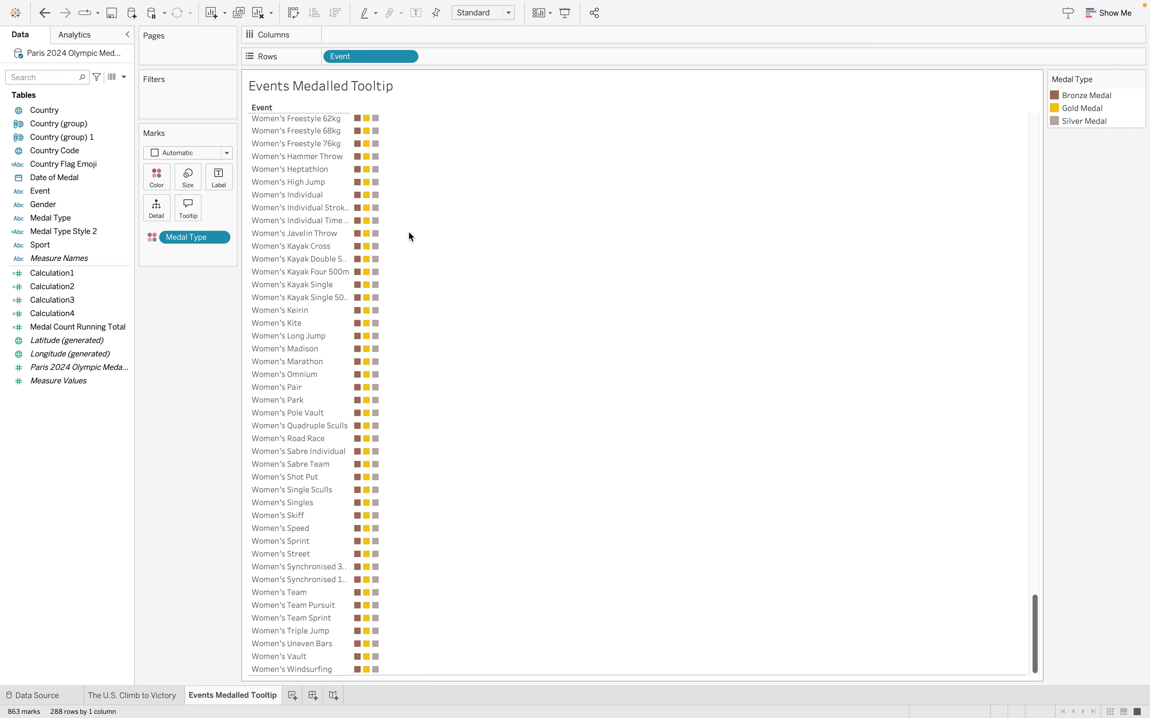
scroll(392, 243, up, 20)
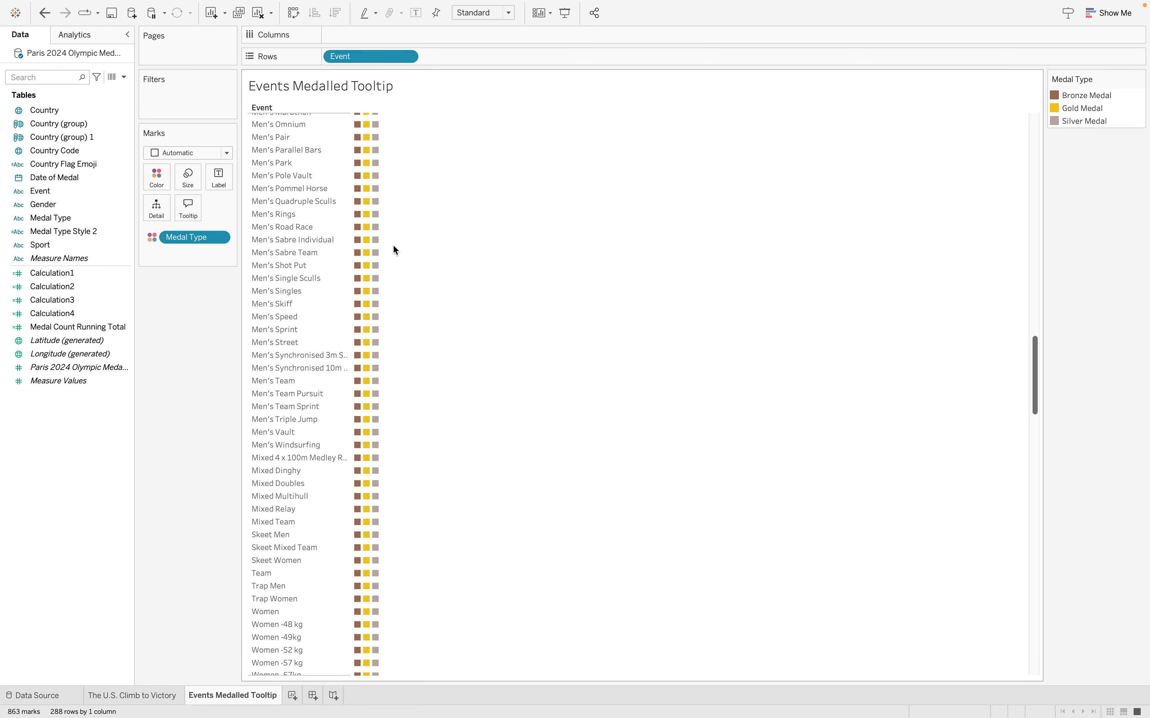
scroll(393, 243, up, 3)
Add a Country filter to the Events Medalled Tooltip sheet that keeps only Austria
click(72, 221)
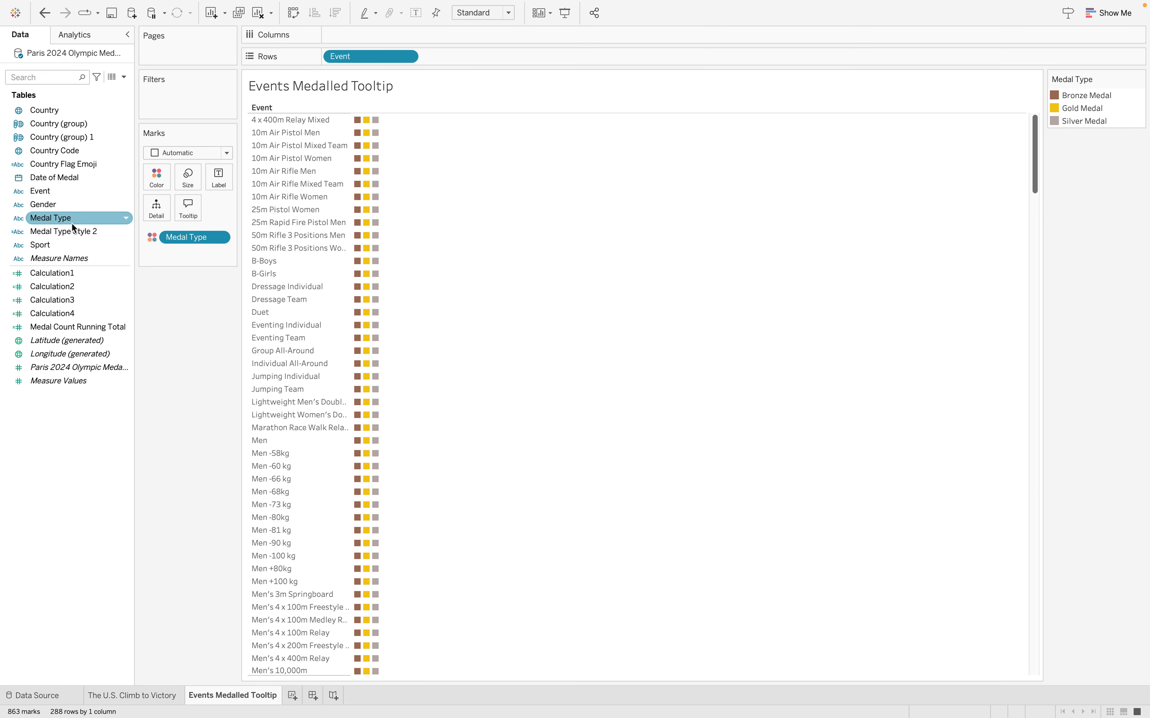
click(50, 200)
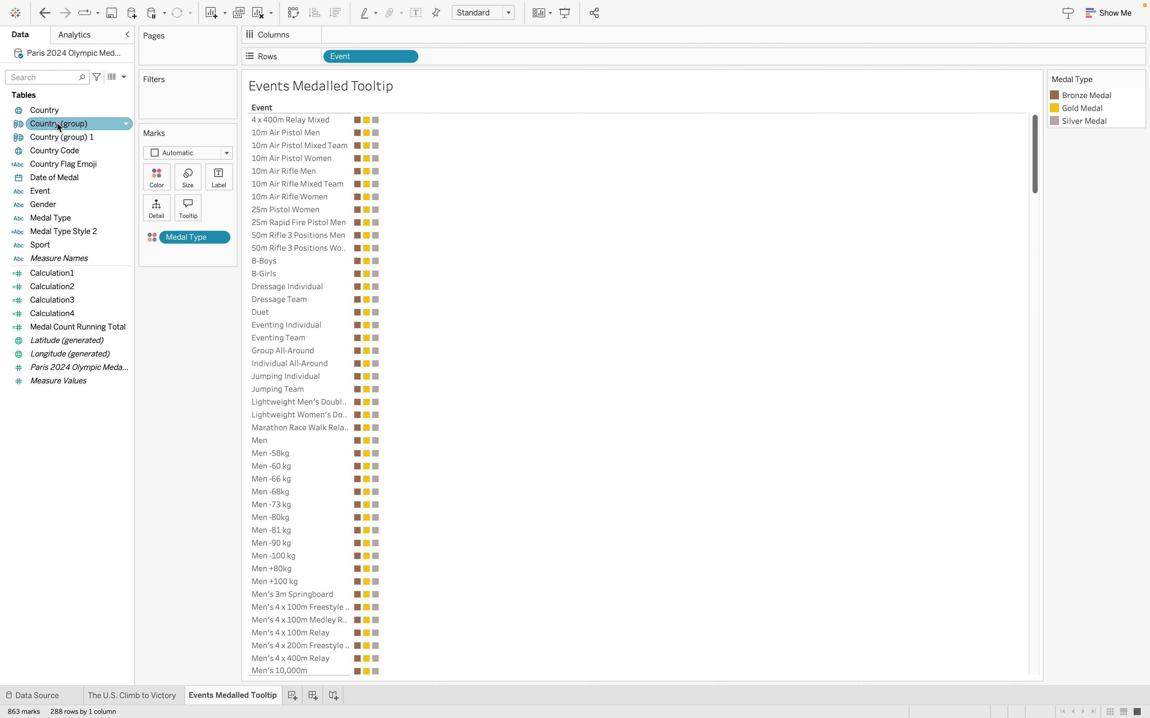
drag(58, 123, 206, 100)
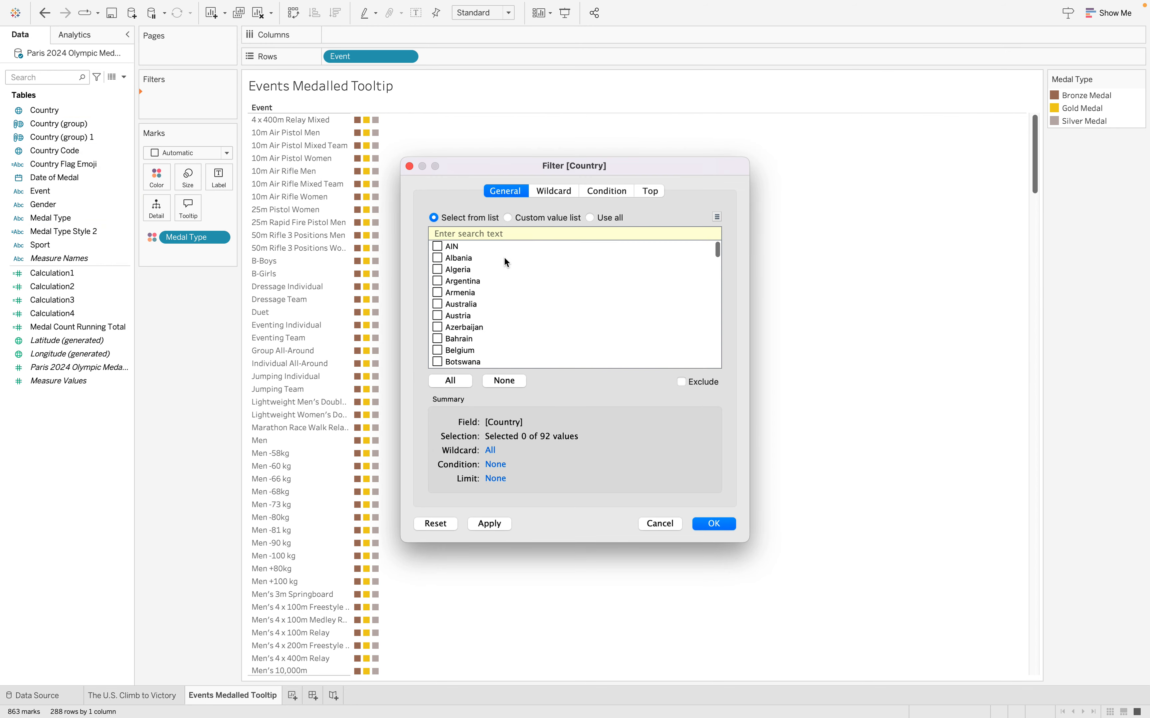
click(437, 316)
click(706, 525)
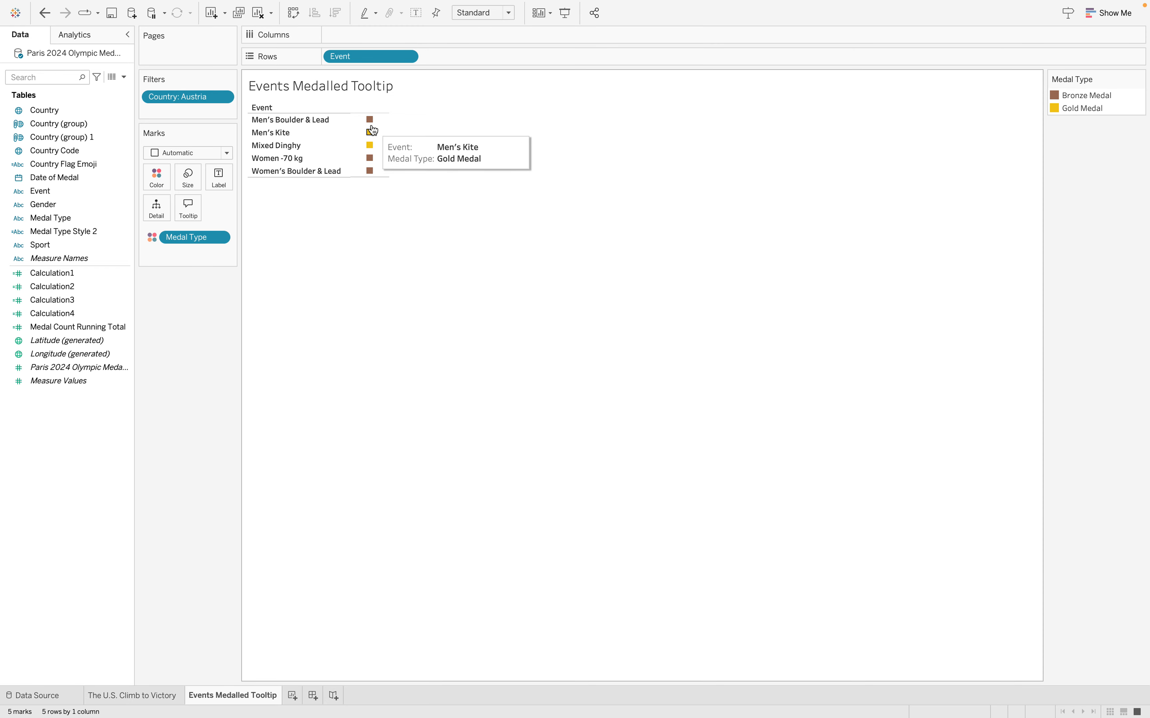
Edit the Country filter so that it keeps only China, and check the medal marks by event
click(223, 96)
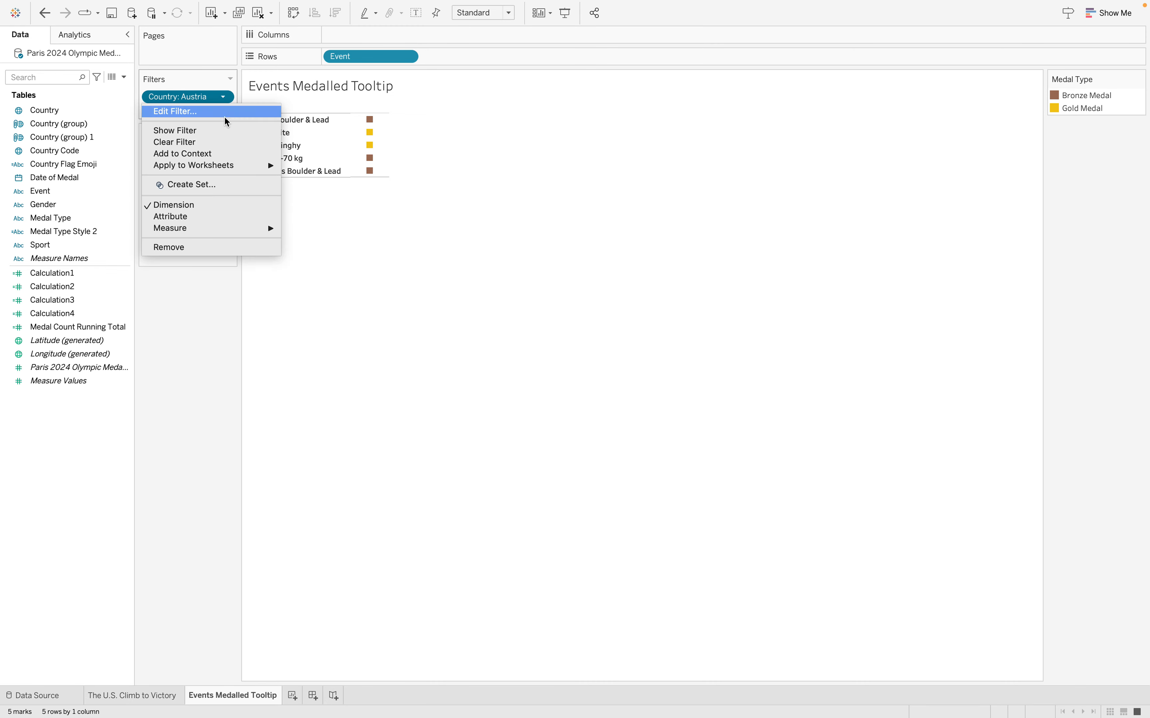
mouse_move(240, 167)
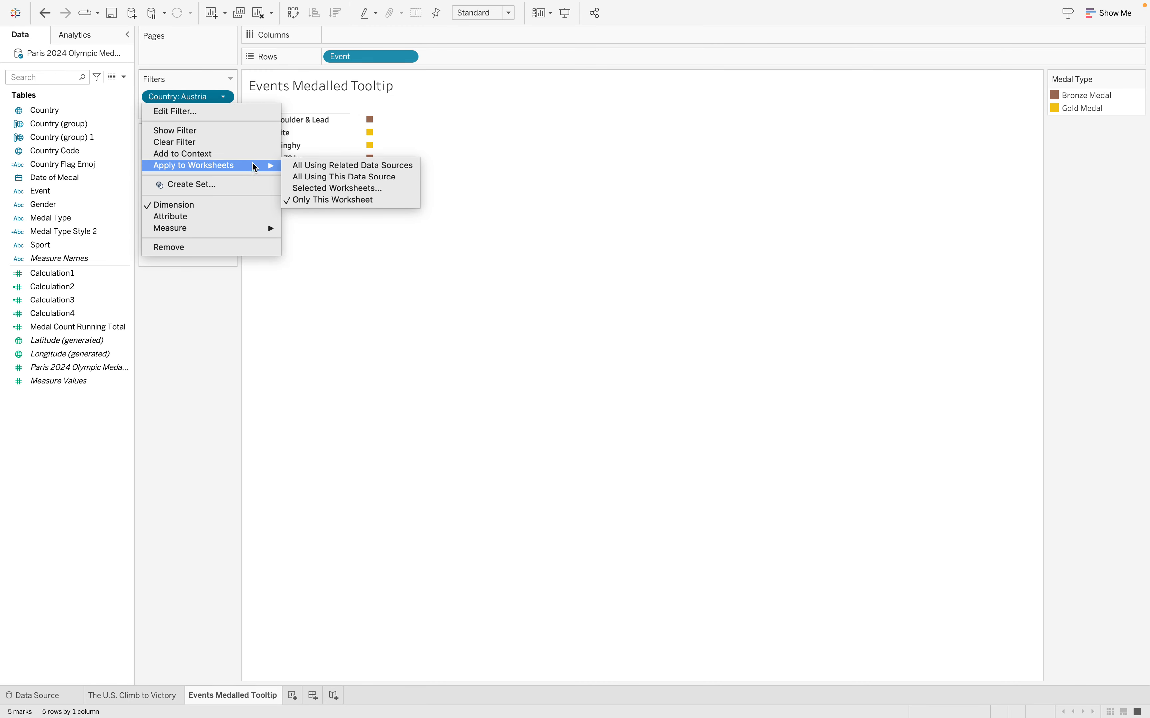
click(211, 112)
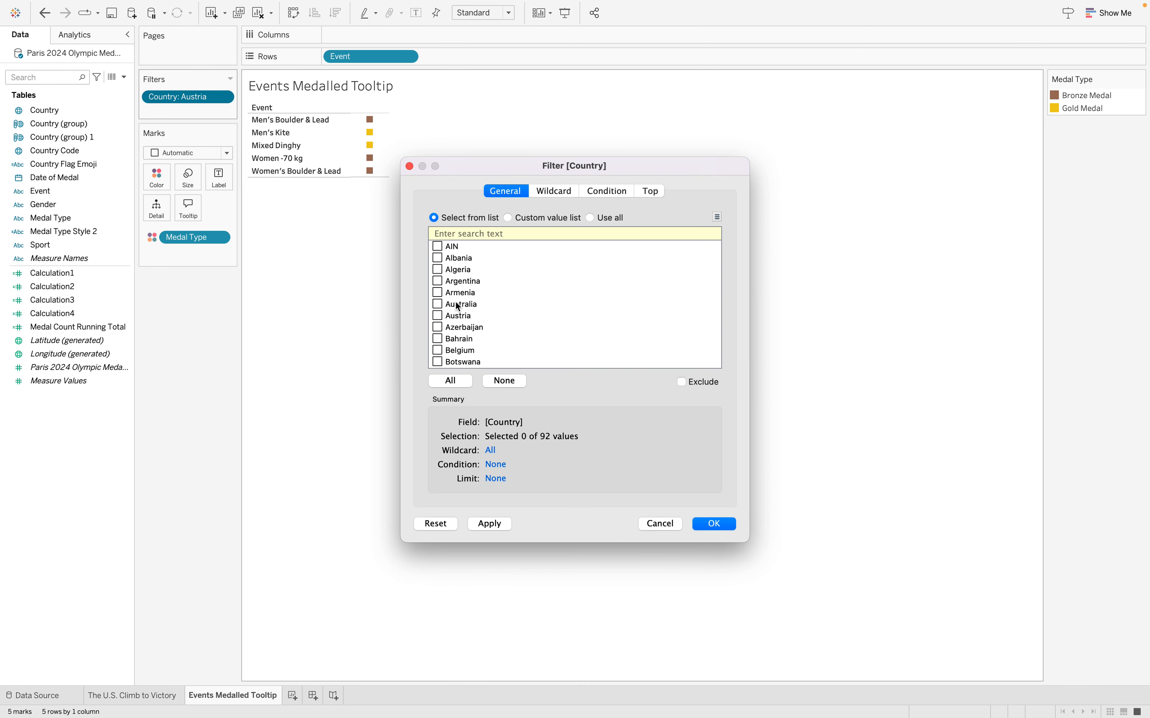
scroll(458, 306, down, 5)
click(438, 323)
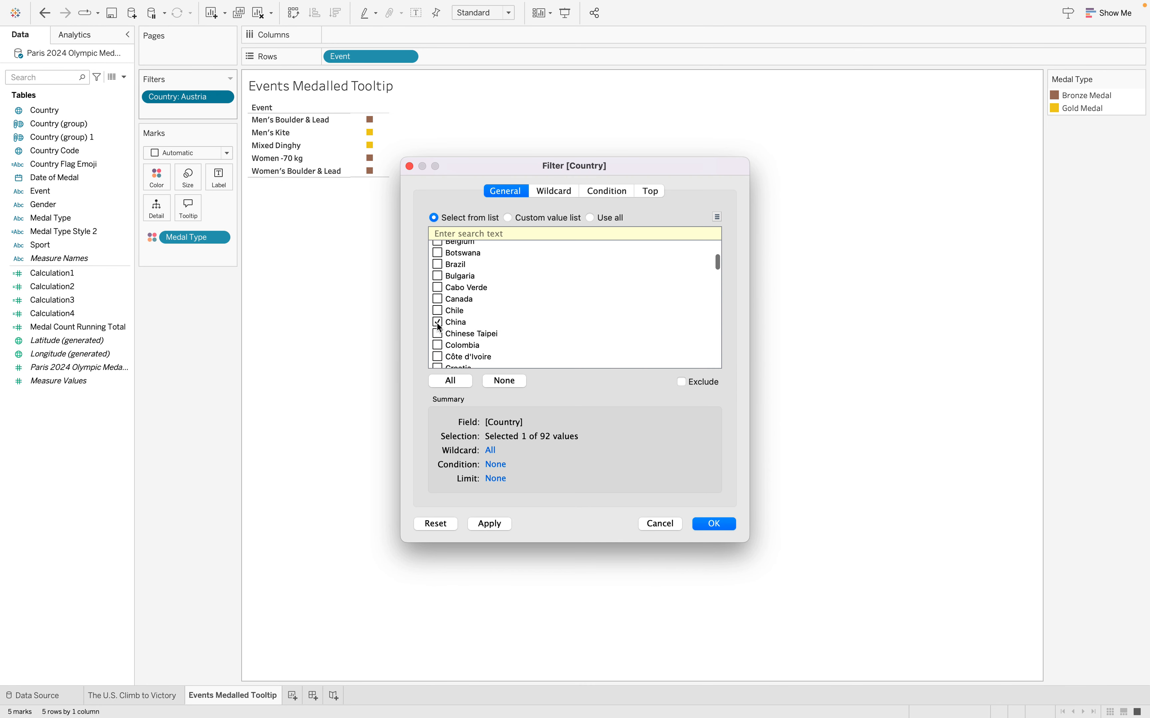
click(703, 524)
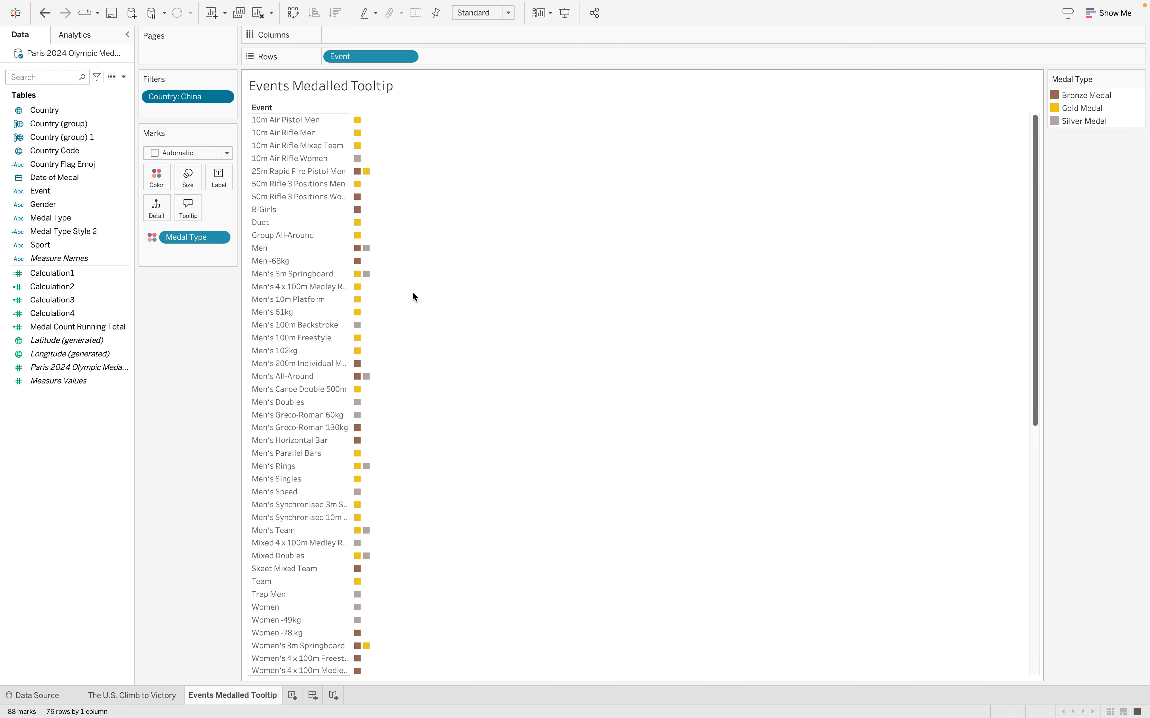
mouse_move(366, 277)
Examine the tooltips along the lines on The U.S. Climb to Victory sheet, and return to the Events Medalled Tooltip sheet
click(129, 695)
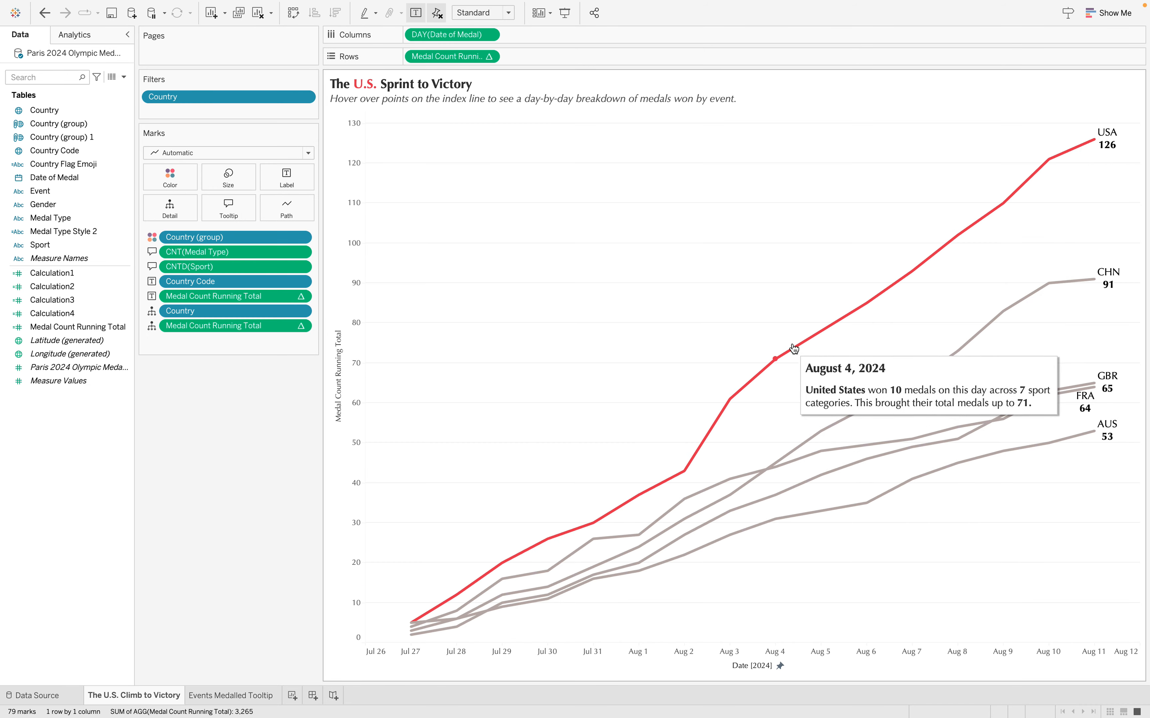
mouse_move(836, 325)
mouse_move(867, 303)
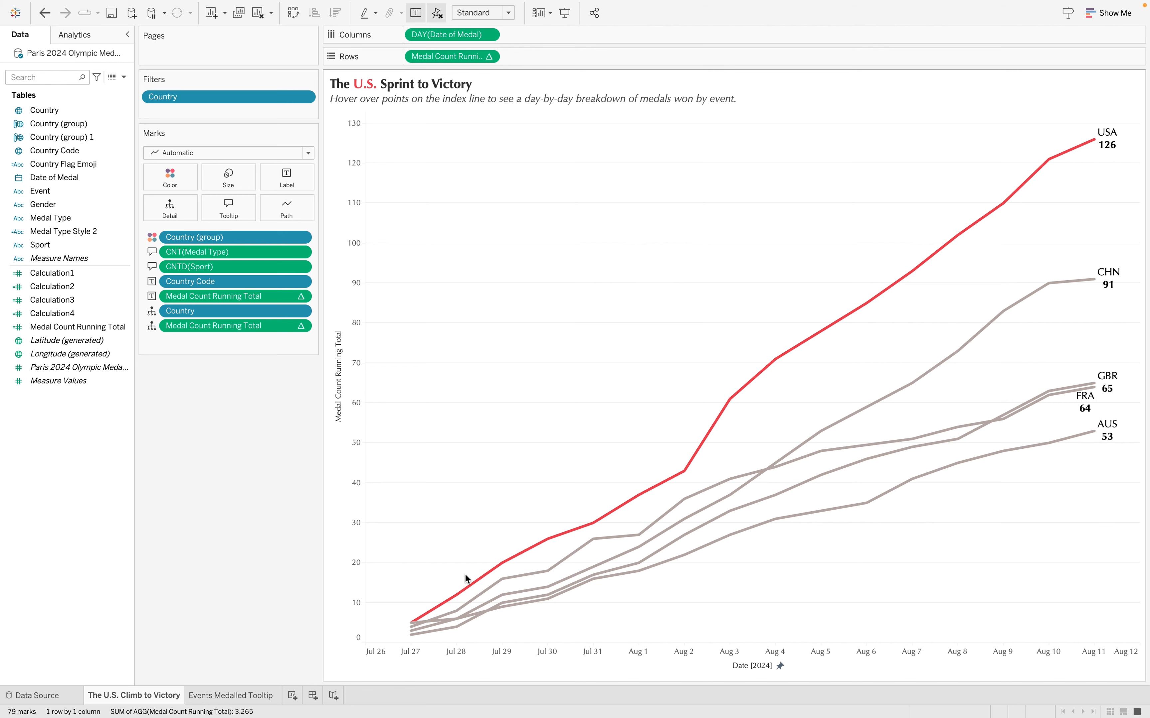
click(231, 695)
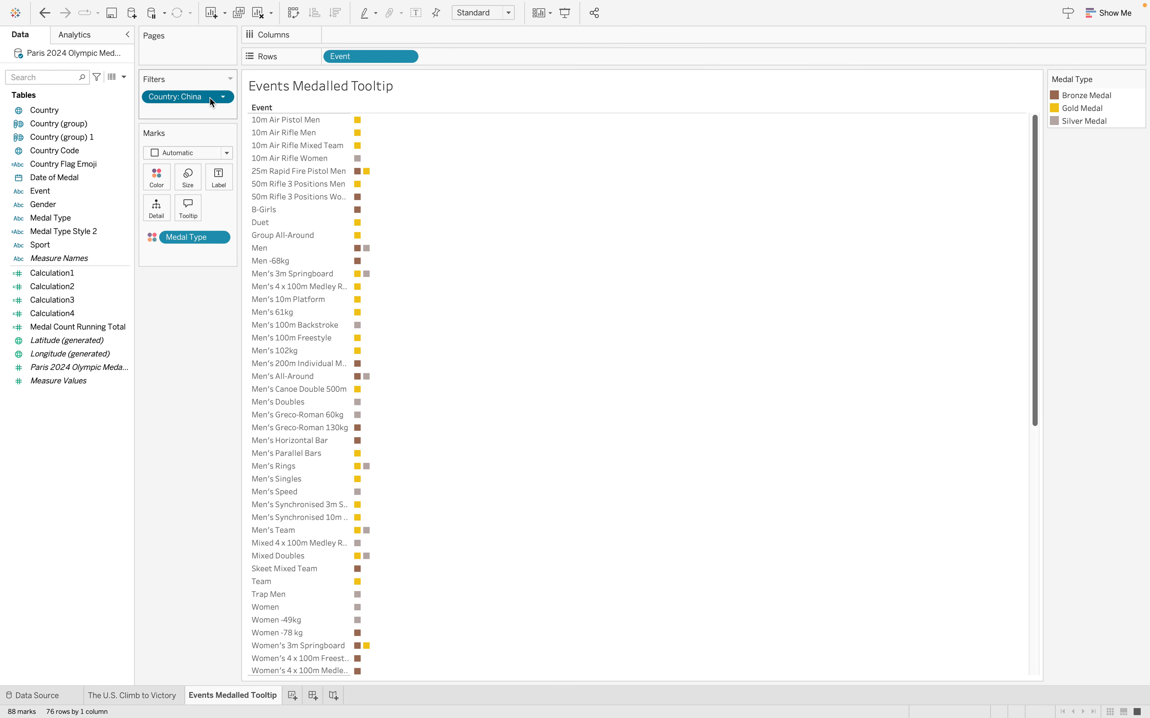
Remove the Country filter from the Events Medalled Tooltip sheet and place Sport before Event on Rows
drag(210, 98, 71, 221)
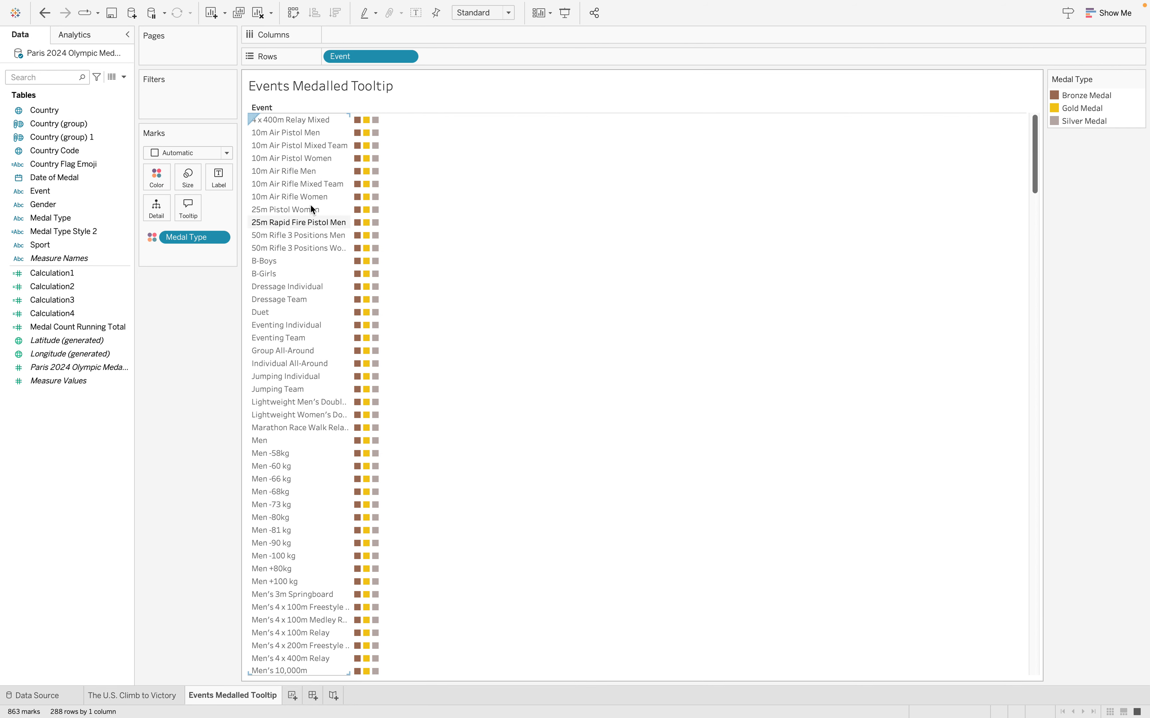
click(70, 216)
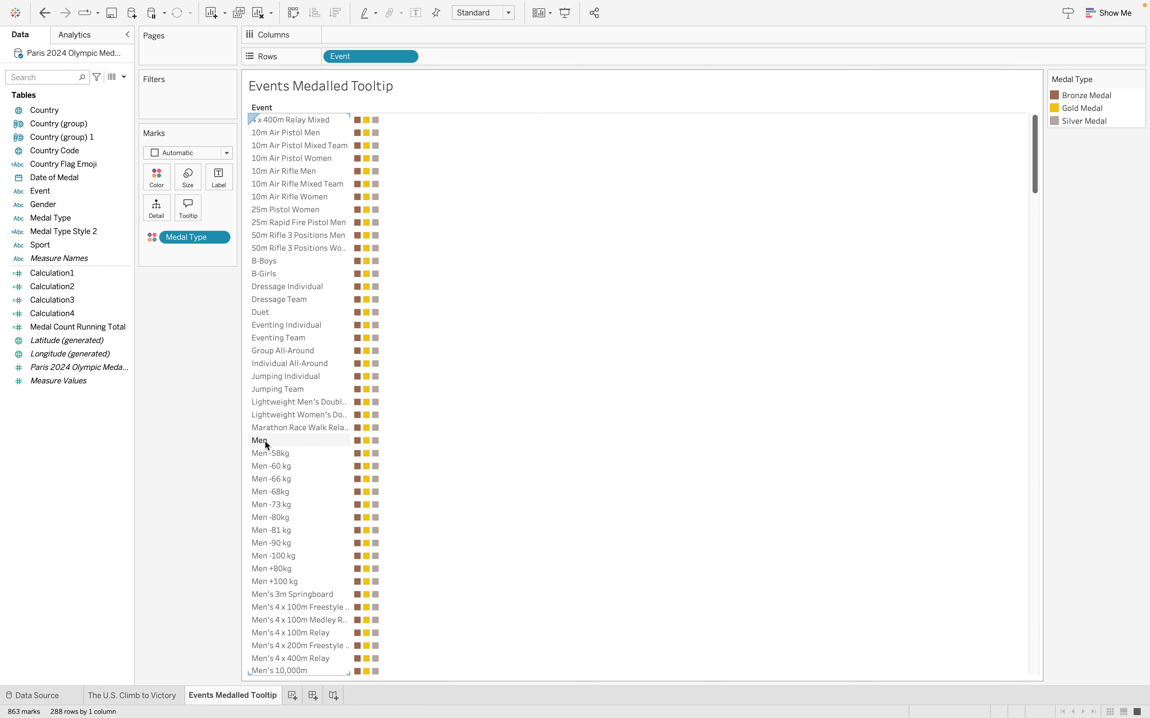
drag(95, 243, 333, 57)
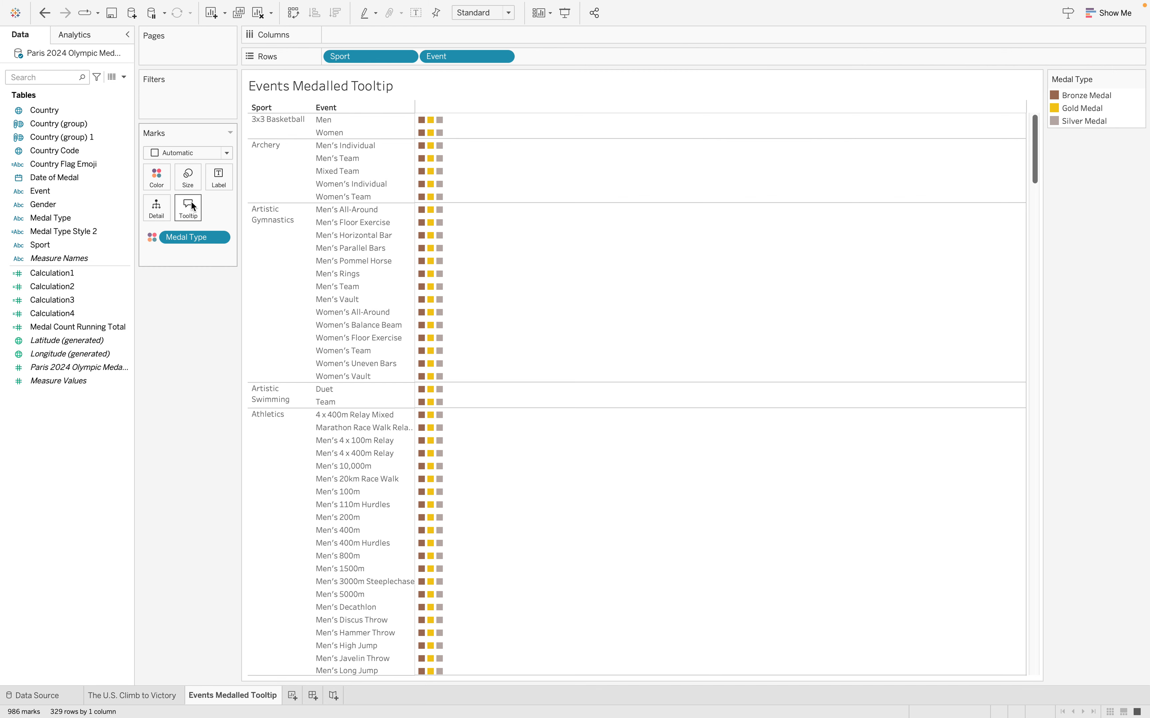
Sort Medal Type manually in the order Gold Medal, Silver Medal, Bronze Medal
mouse_move(422, 123)
click(222, 236)
click(209, 310)
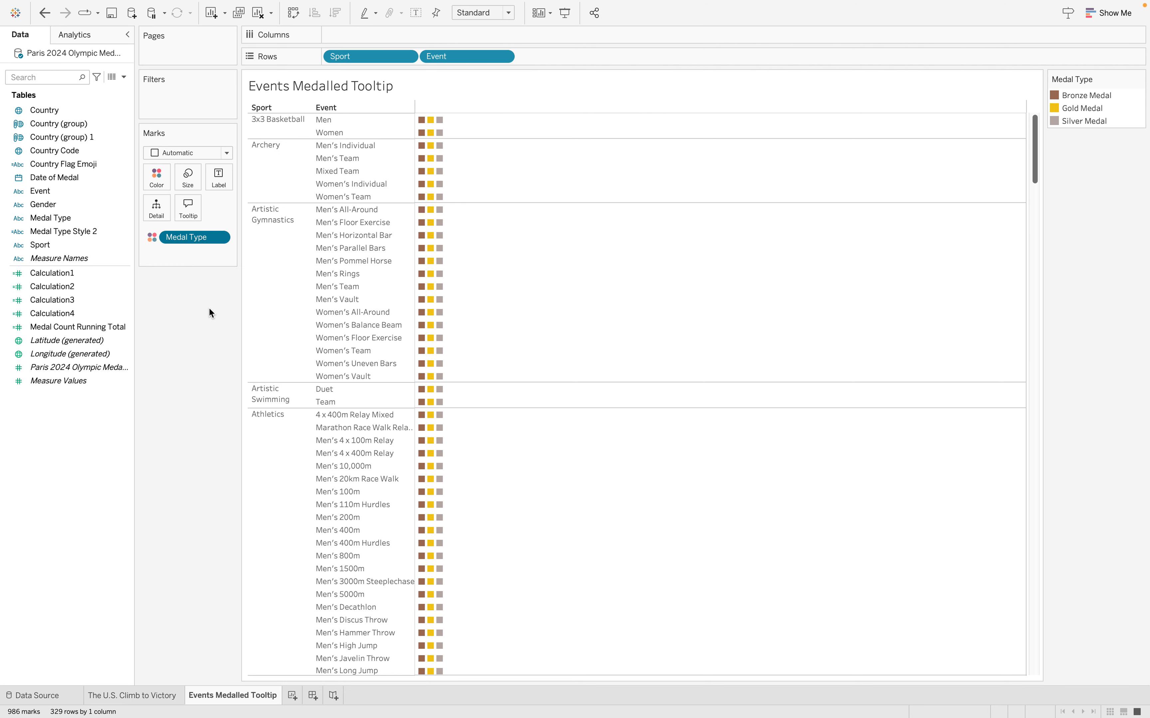
click(576, 338)
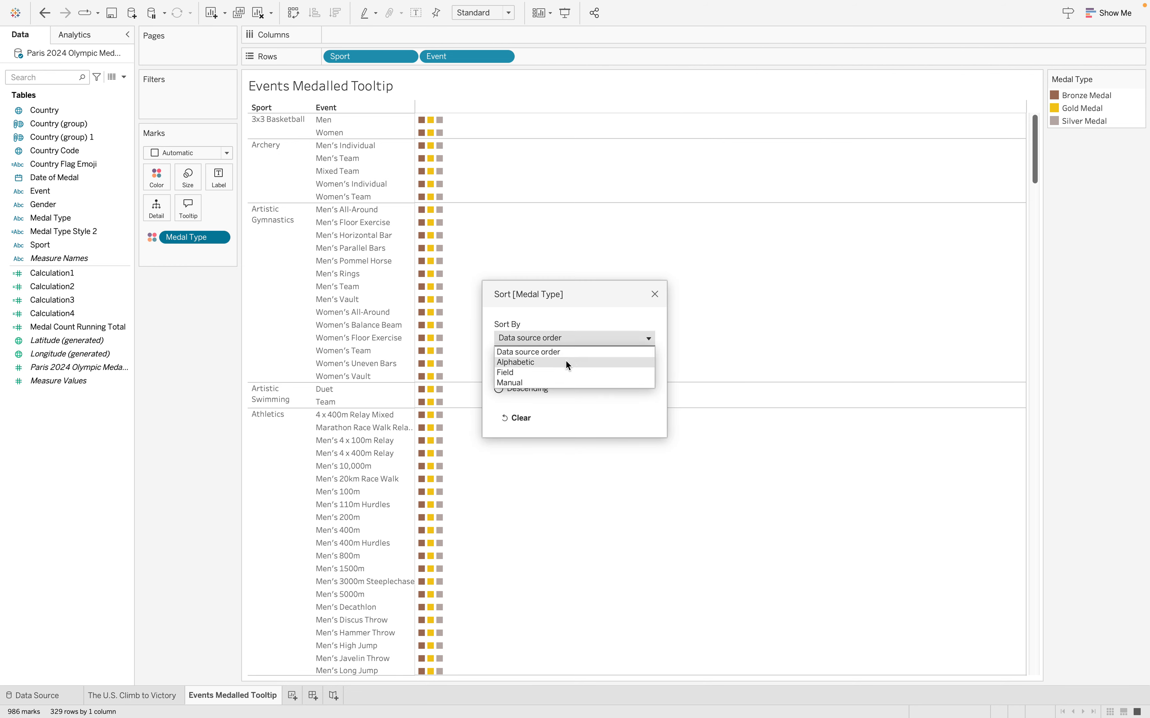
click(551, 380)
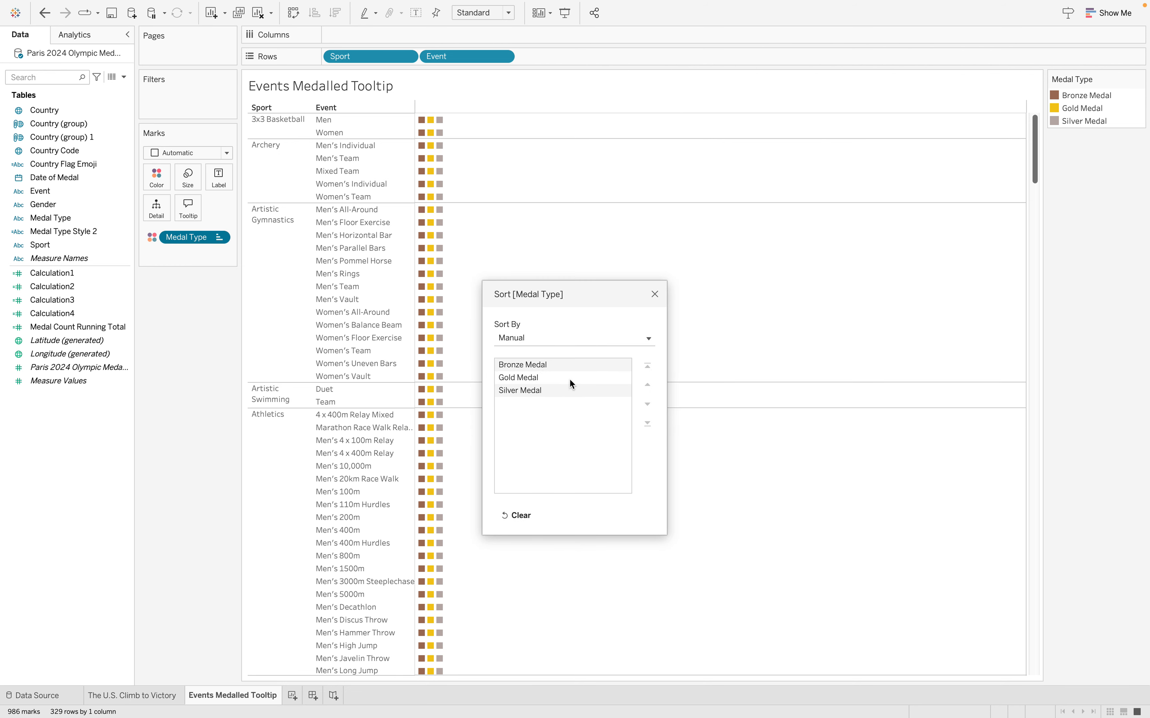
click(569, 379)
click(647, 385)
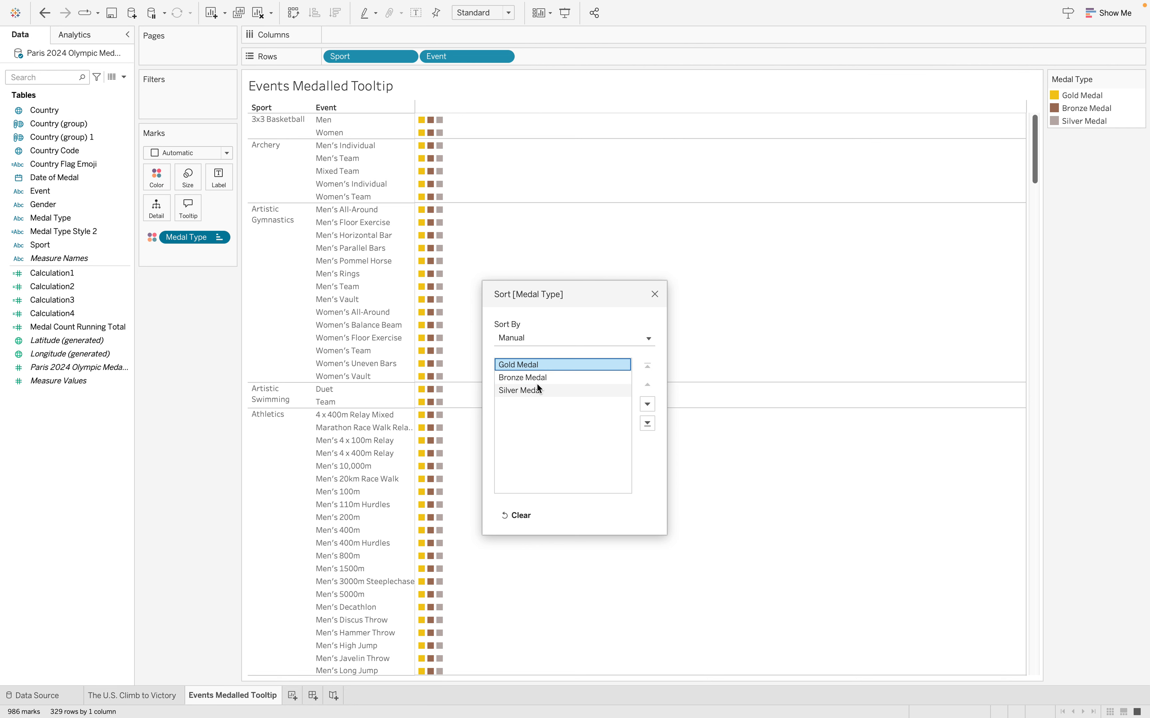
click(537, 384)
click(648, 384)
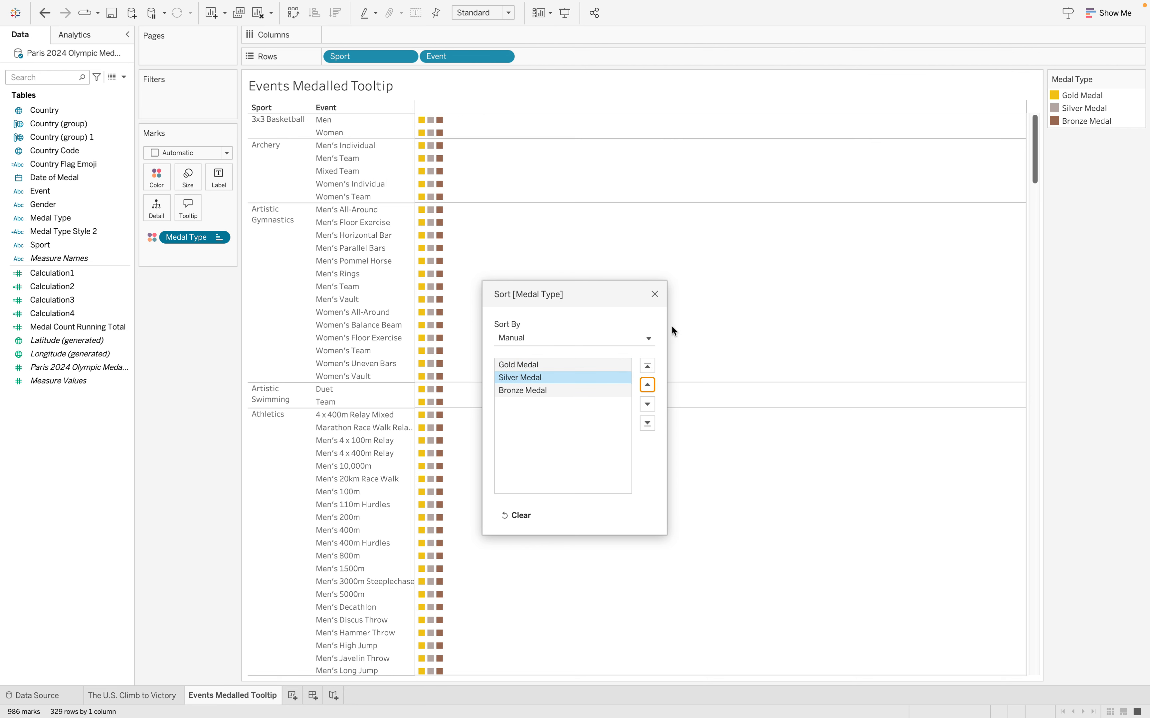
click(652, 295)
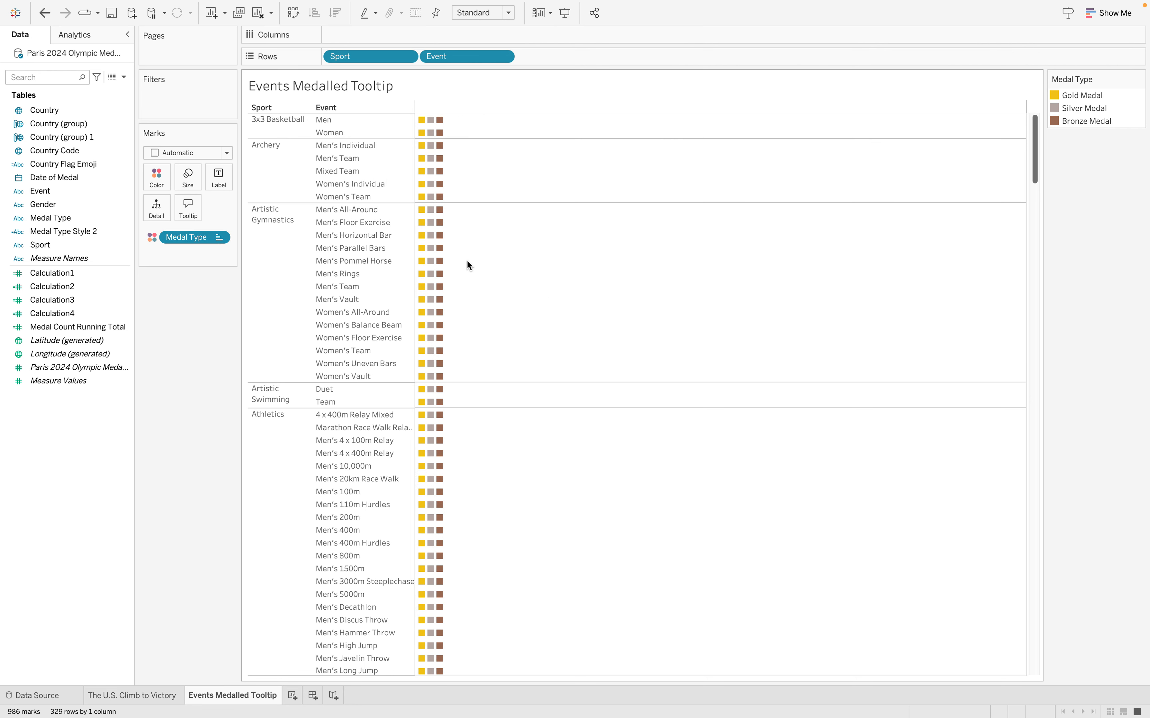
Check the reordered medal marks and their tooltips across the sports and events
mouse_move(425, 217)
mouse_move(430, 177)
scroll(478, 273, down, 2)
scroll(478, 274, up, 2)
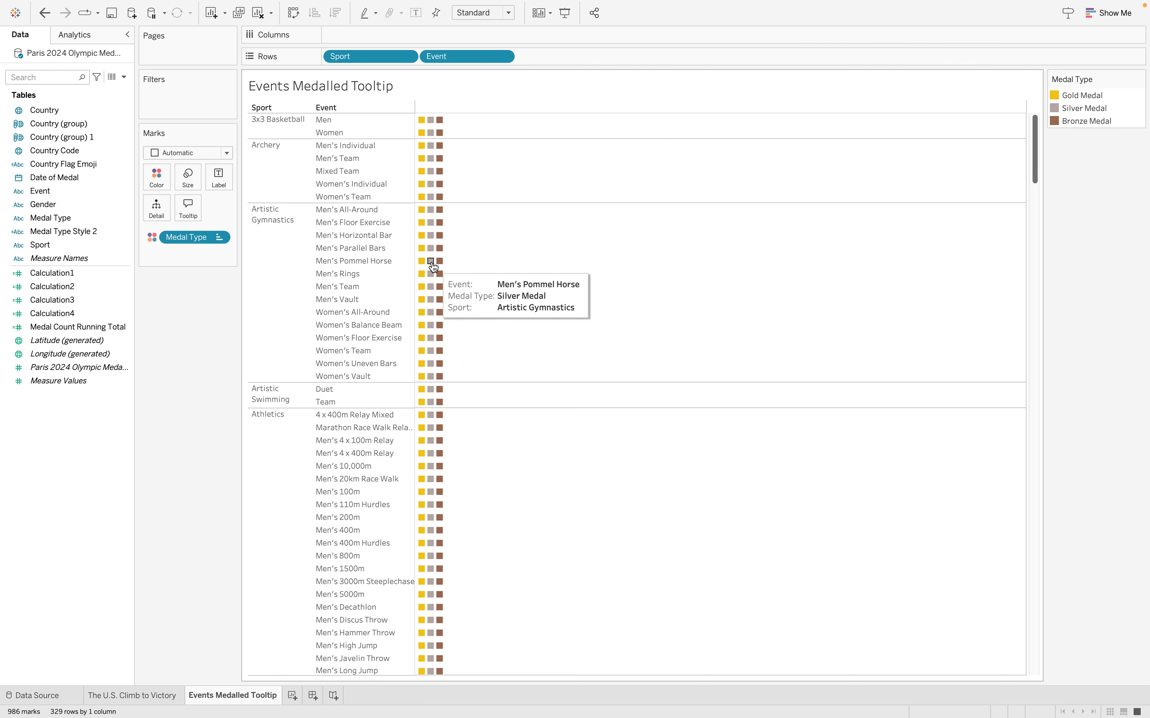
mouse_move(440, 262)
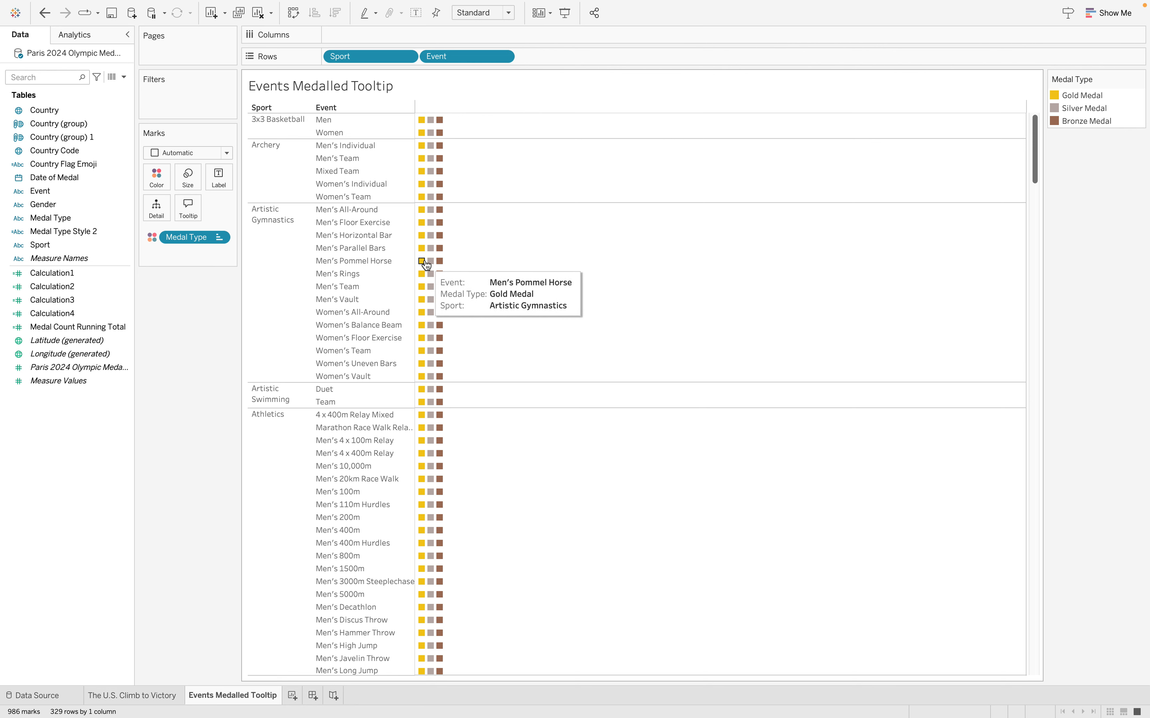
Change the mark type of the Events Medalled Tooltip sheet to Shape
click(152, 237)
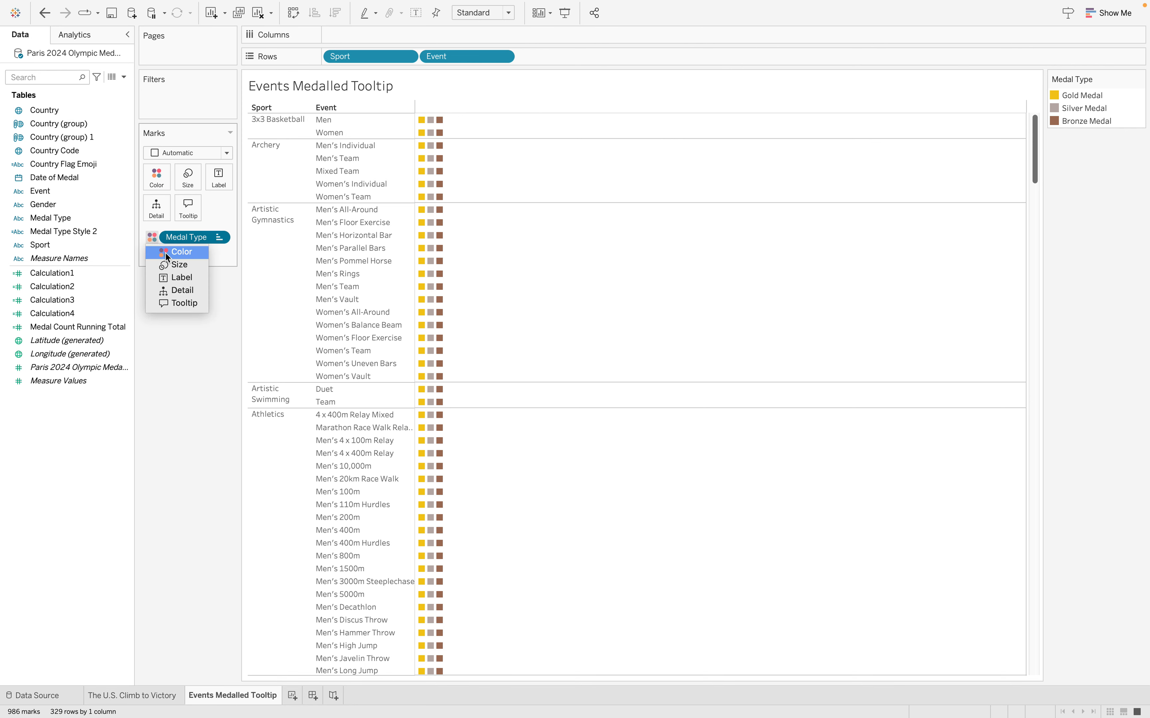
click(153, 236)
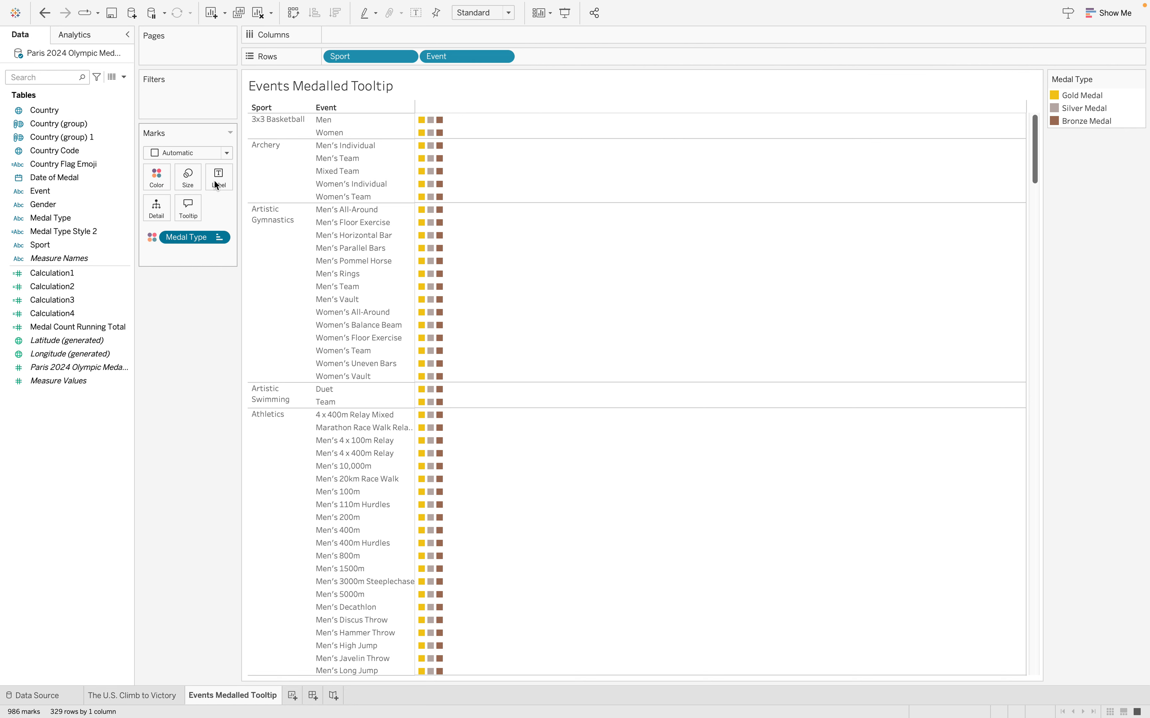
click(224, 156)
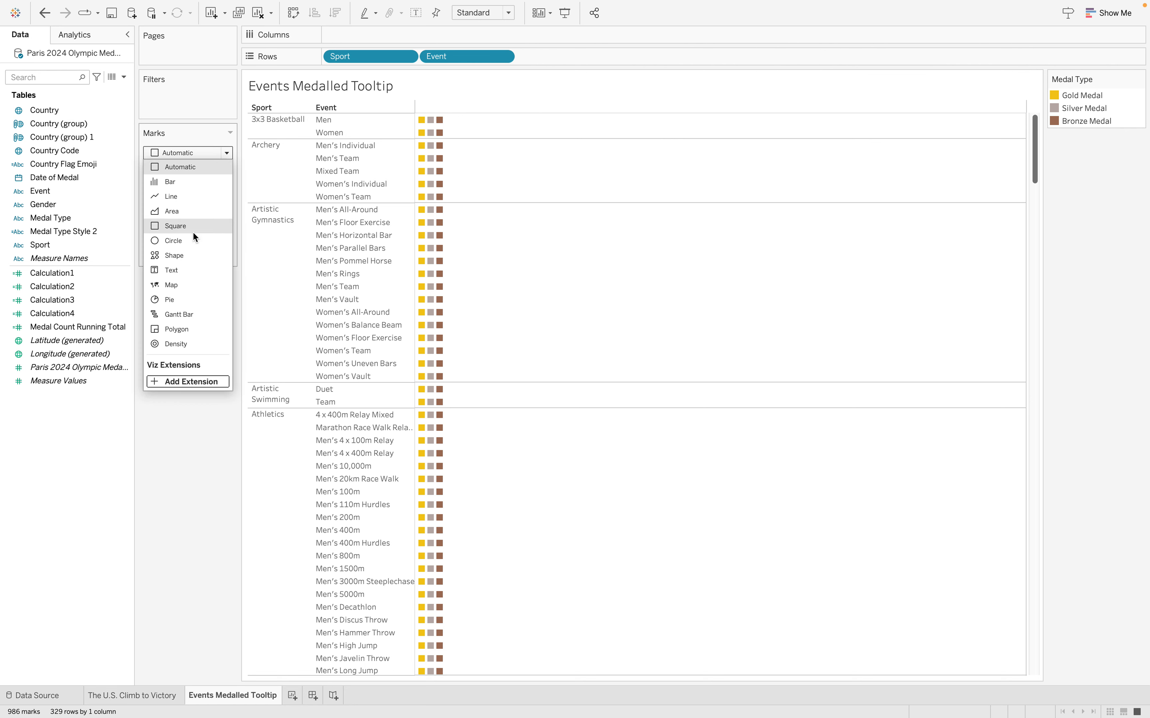
click(183, 257)
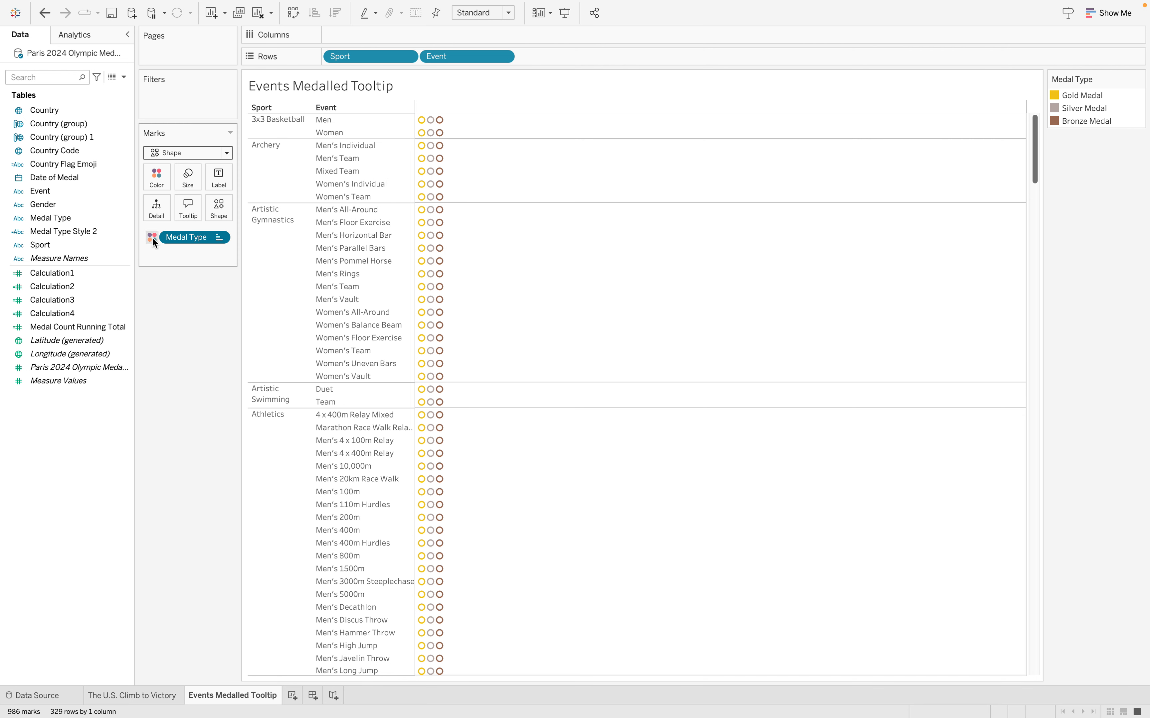
click(152, 239)
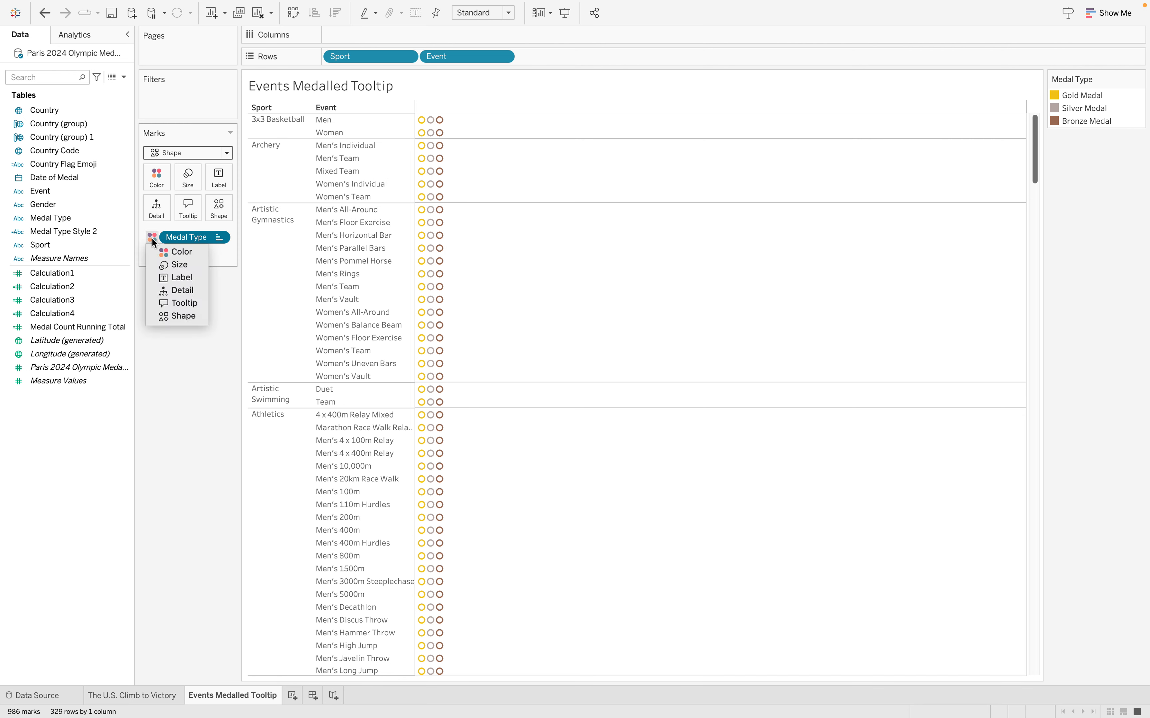
click(219, 211)
click(219, 214)
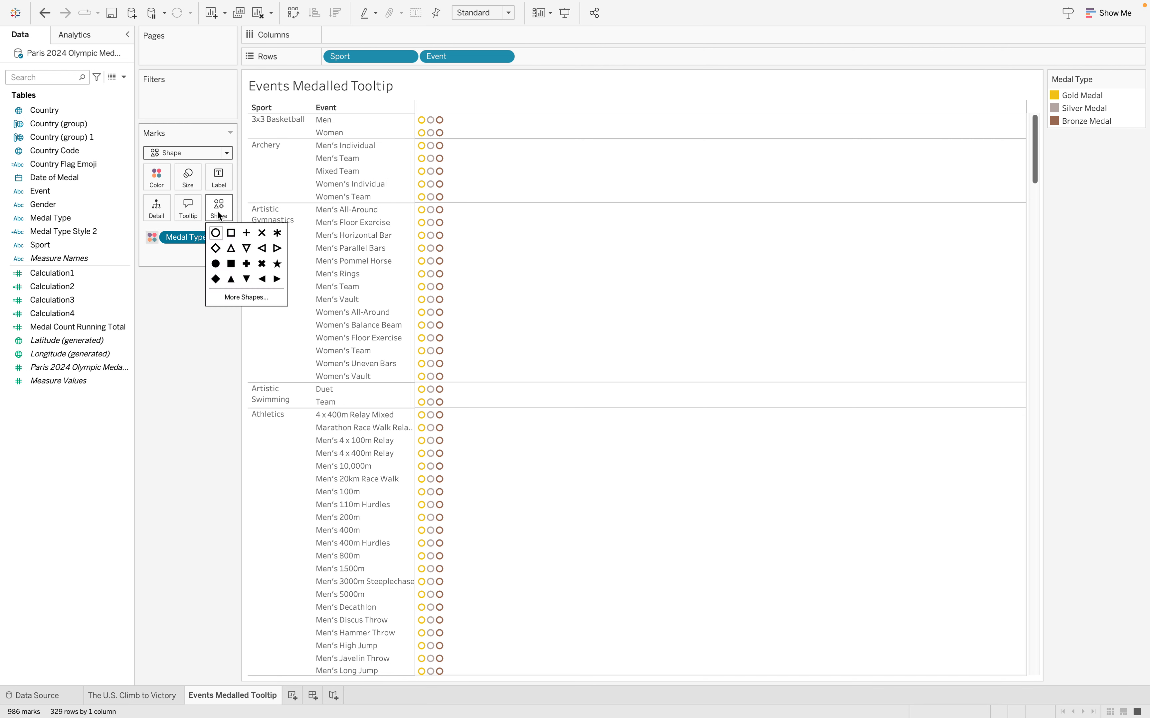
click(250, 296)
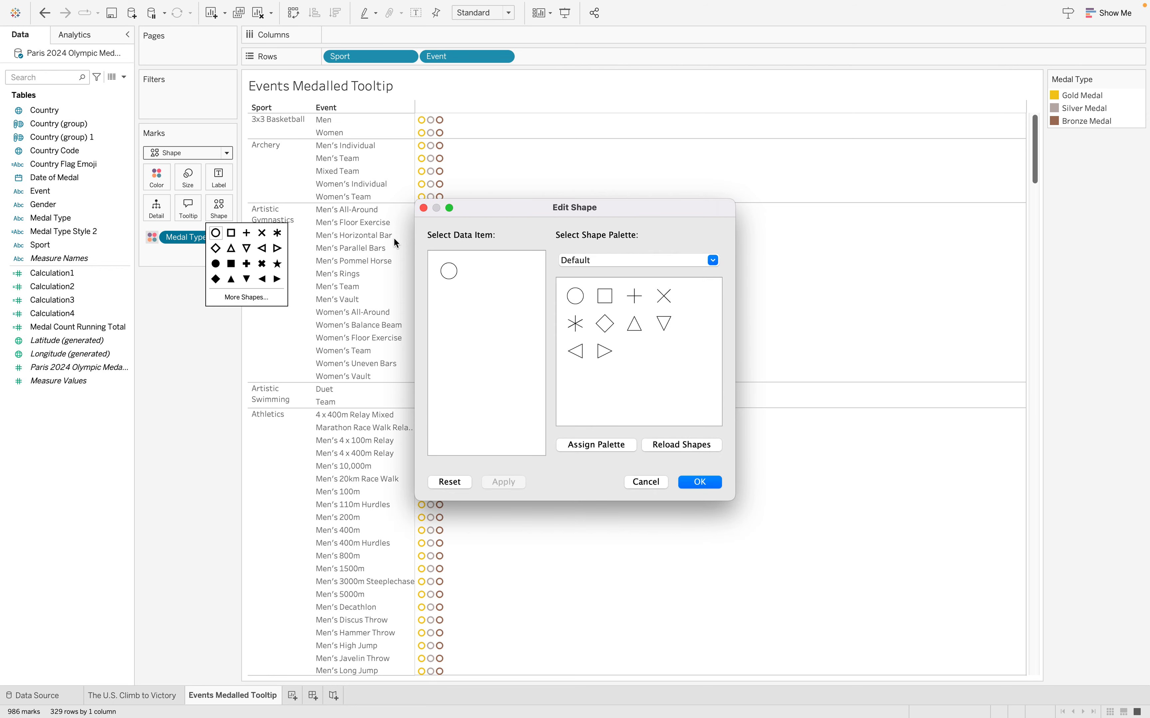
click(423, 208)
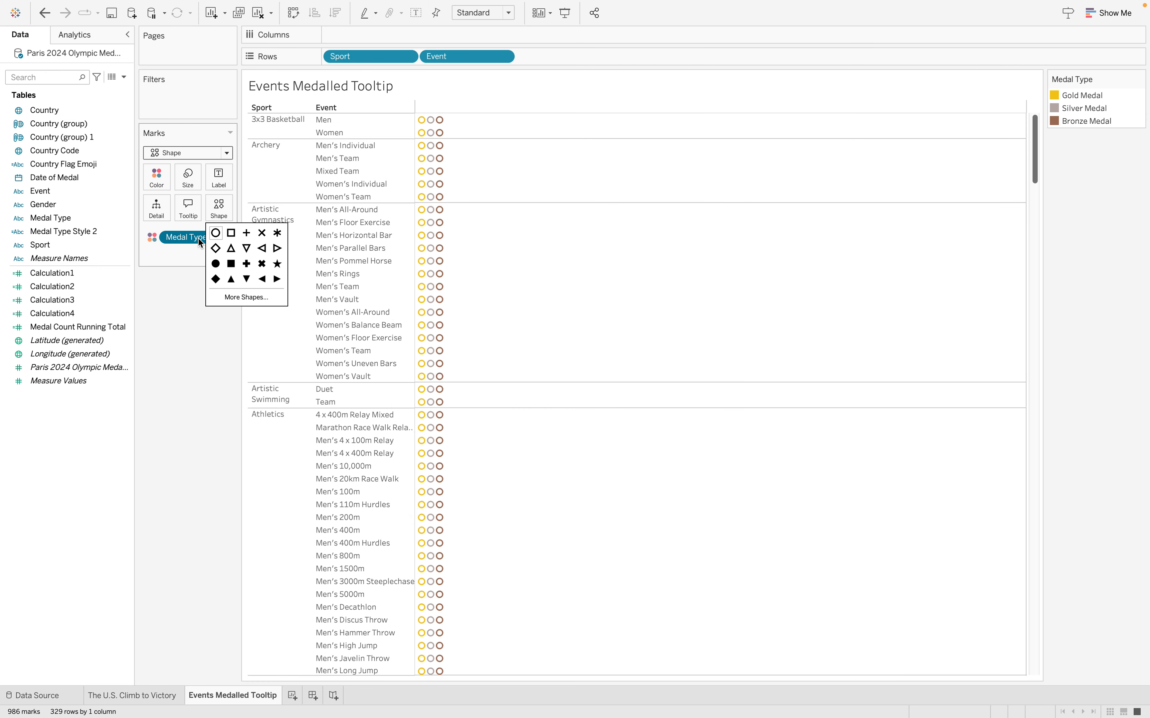
Assign Medal Type to Shape instead of Color, and open its shape editor to check the available shape palettes
click(152, 240)
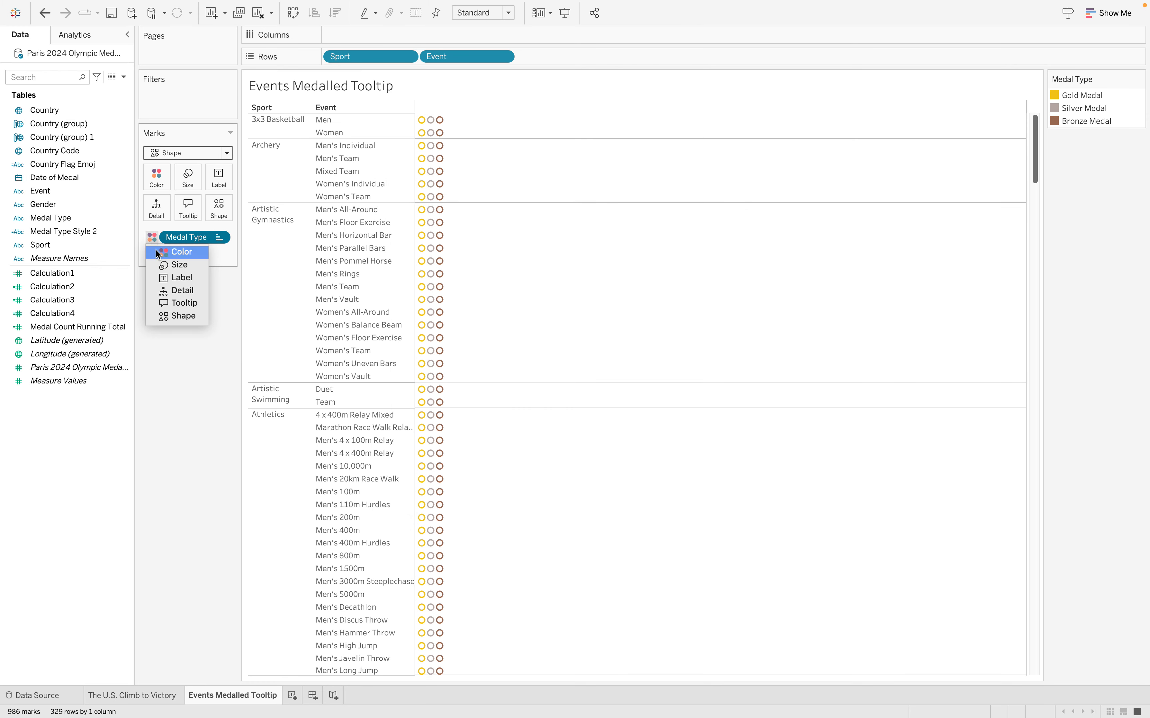
click(178, 317)
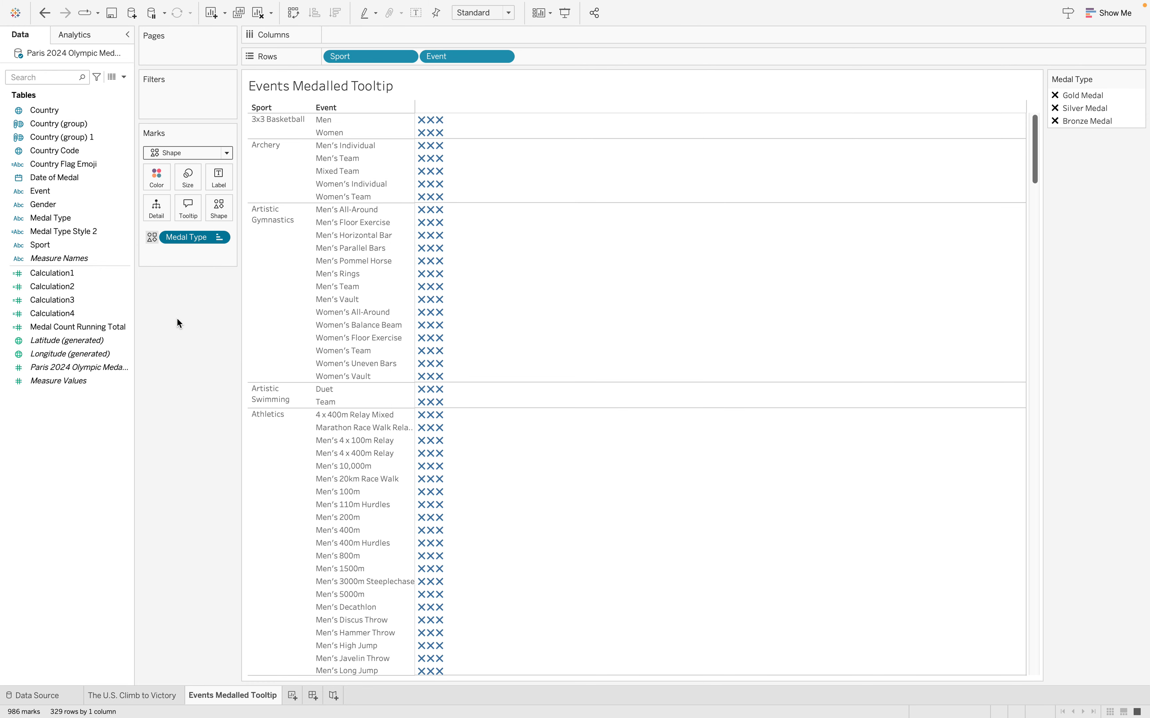
click(224, 213)
drag(471, 213, 575, 209)
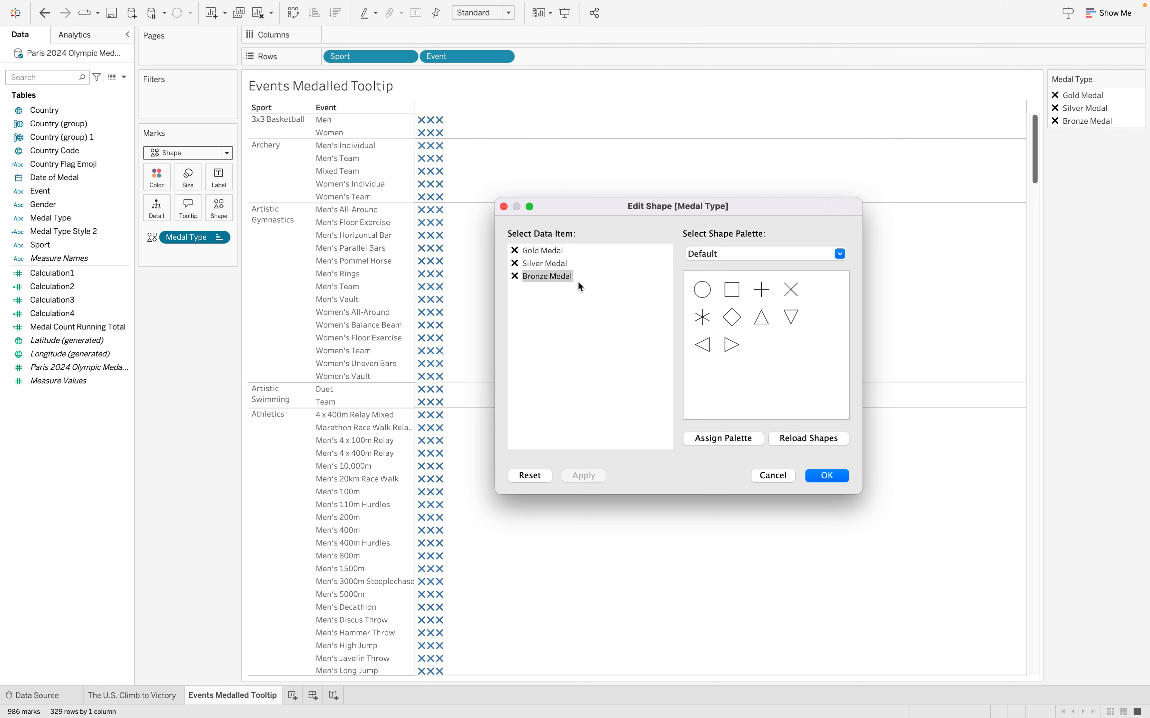
click(712, 253)
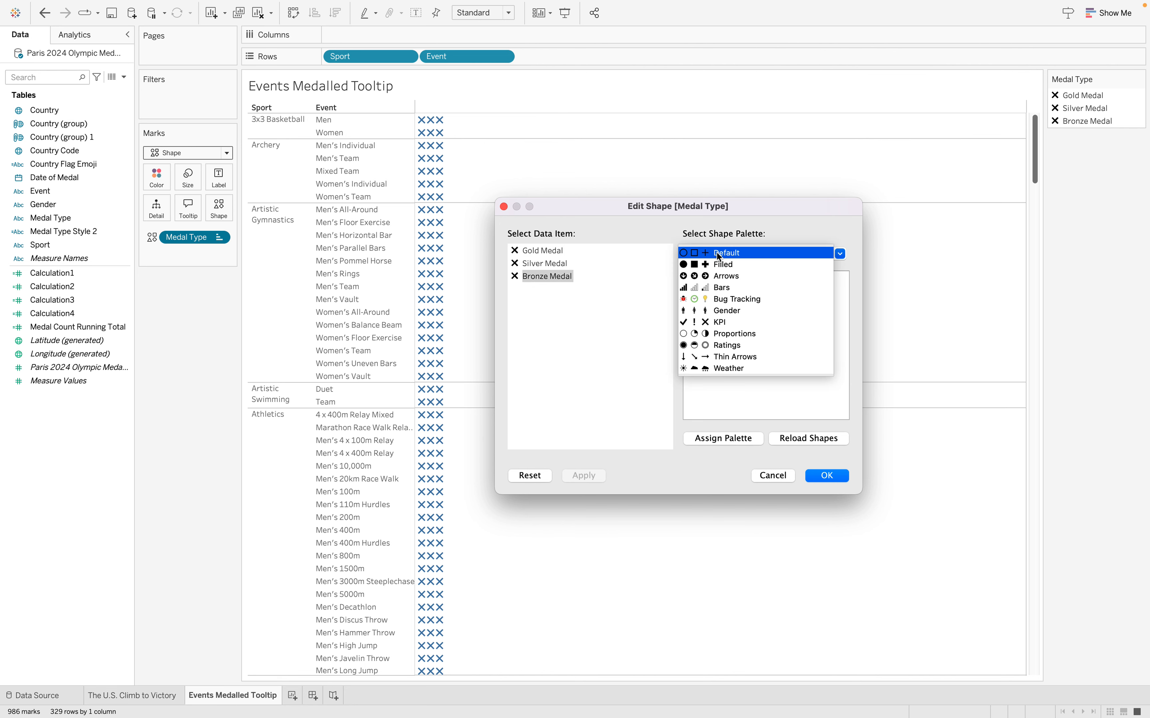
click(731, 398)
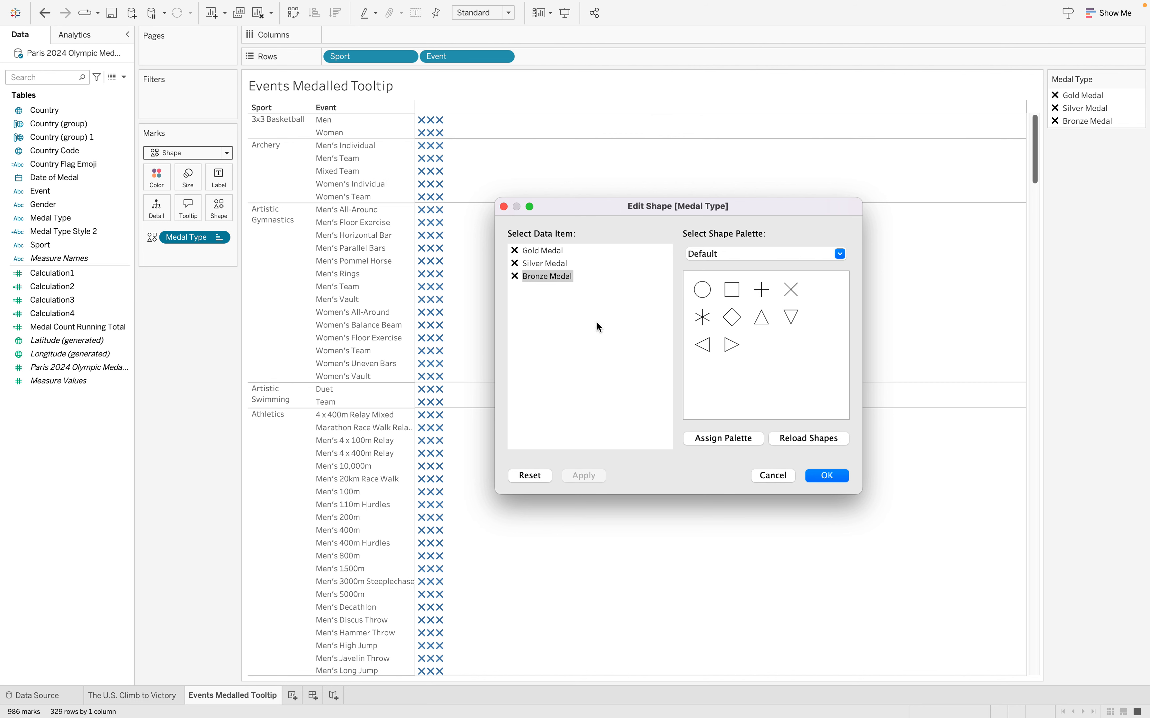
Switch to Finder, expand the Shapes folder inside Tooltip Charts + Custom Shapes Starter, and move the window to free up desktop space
key(ctrl+Left)
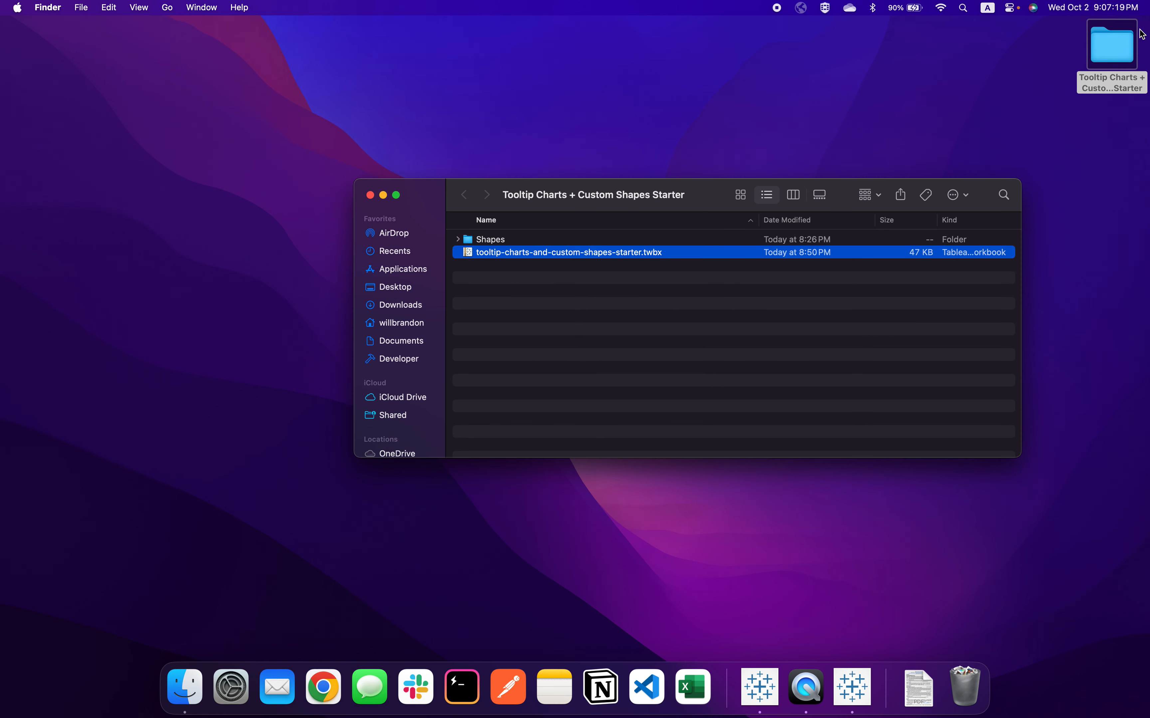
click(457, 239)
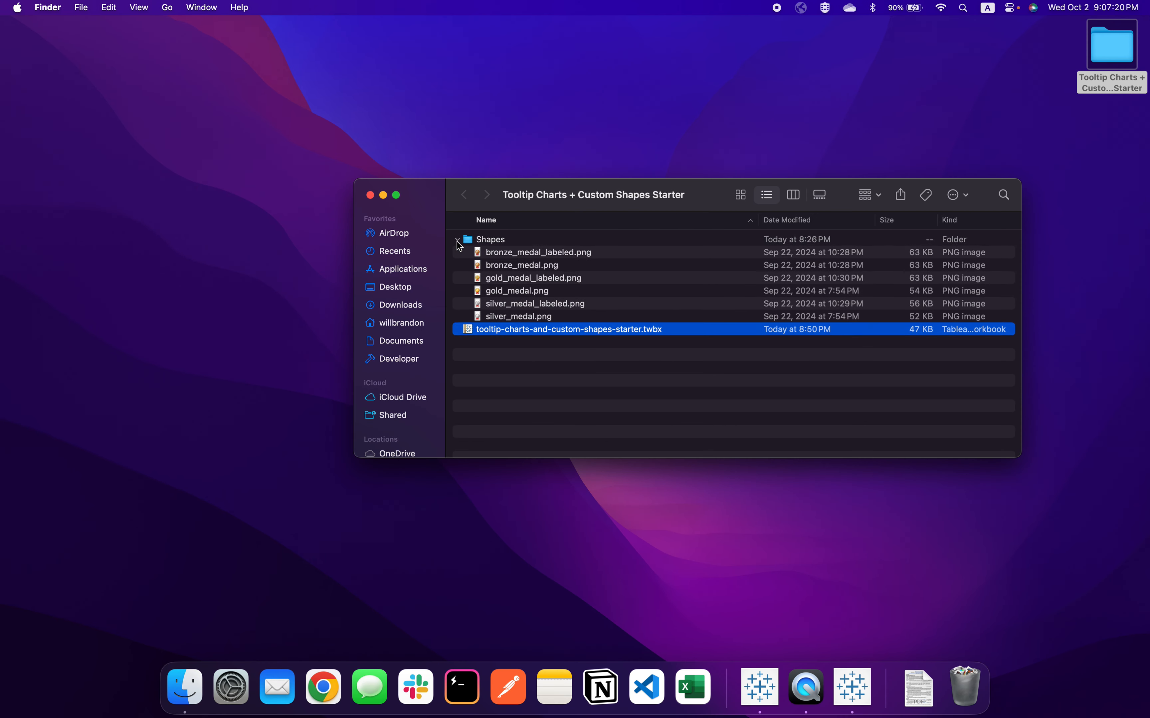
click(531, 256)
click(519, 318)
click(530, 369)
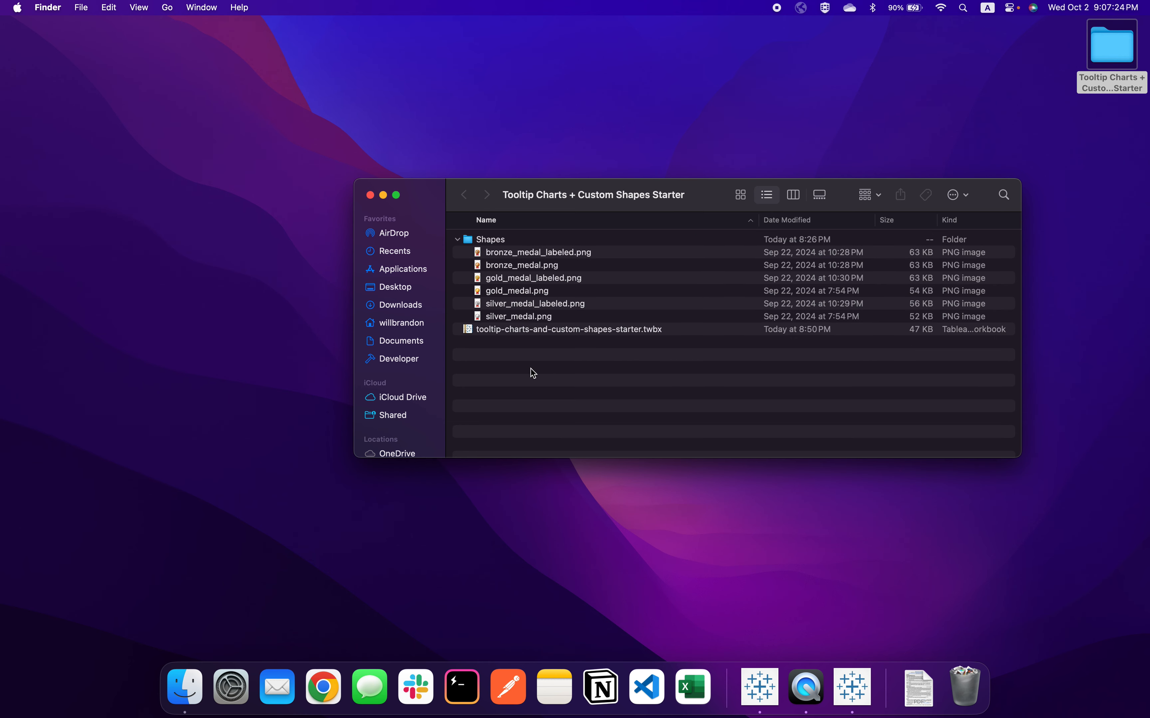
drag(418, 190, 496, 142)
right_click(230, 199)
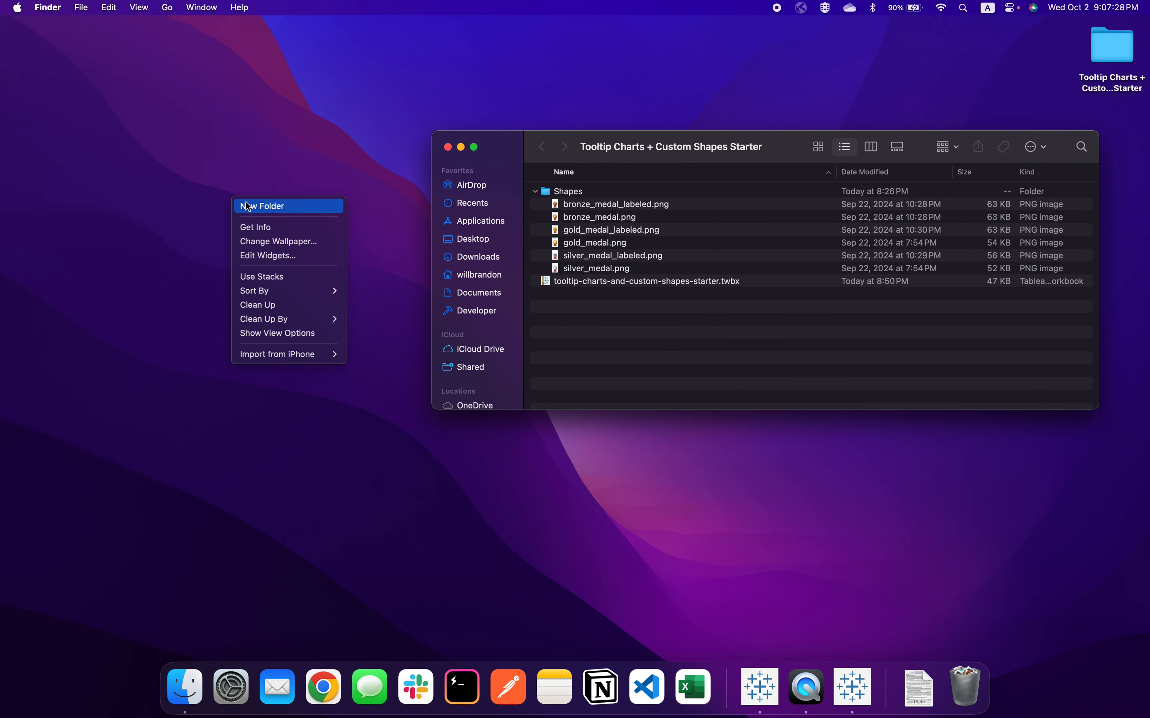
click(245, 188)
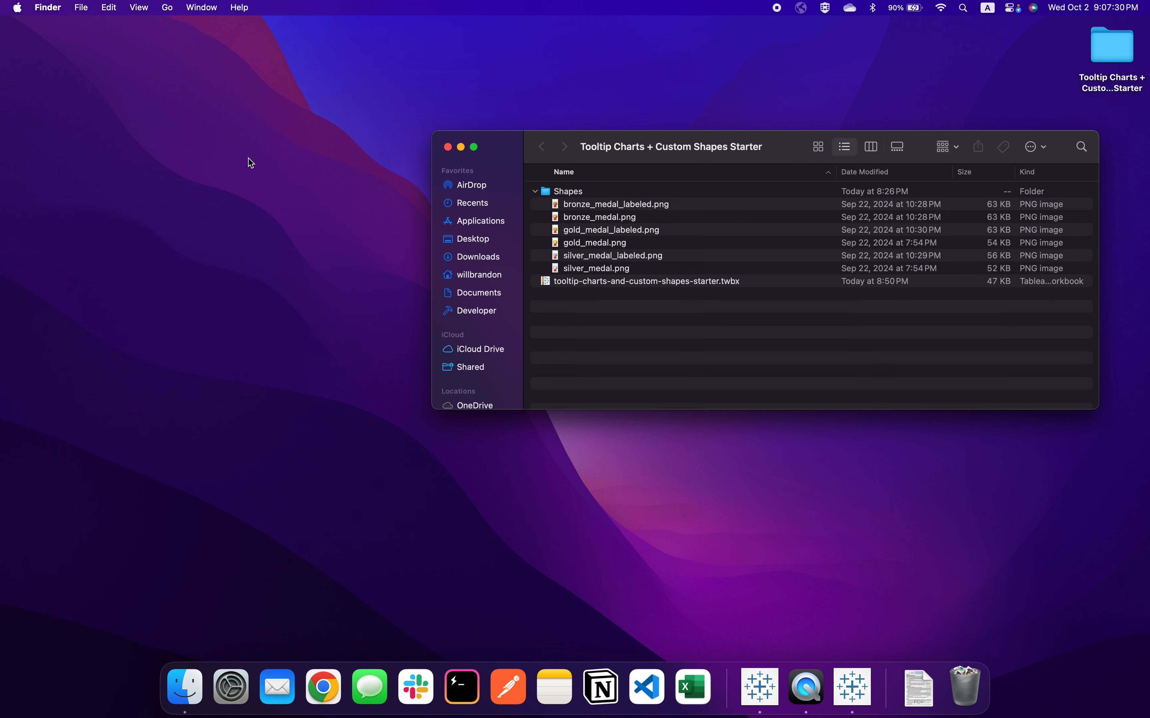
drag(510, 145, 466, 50)
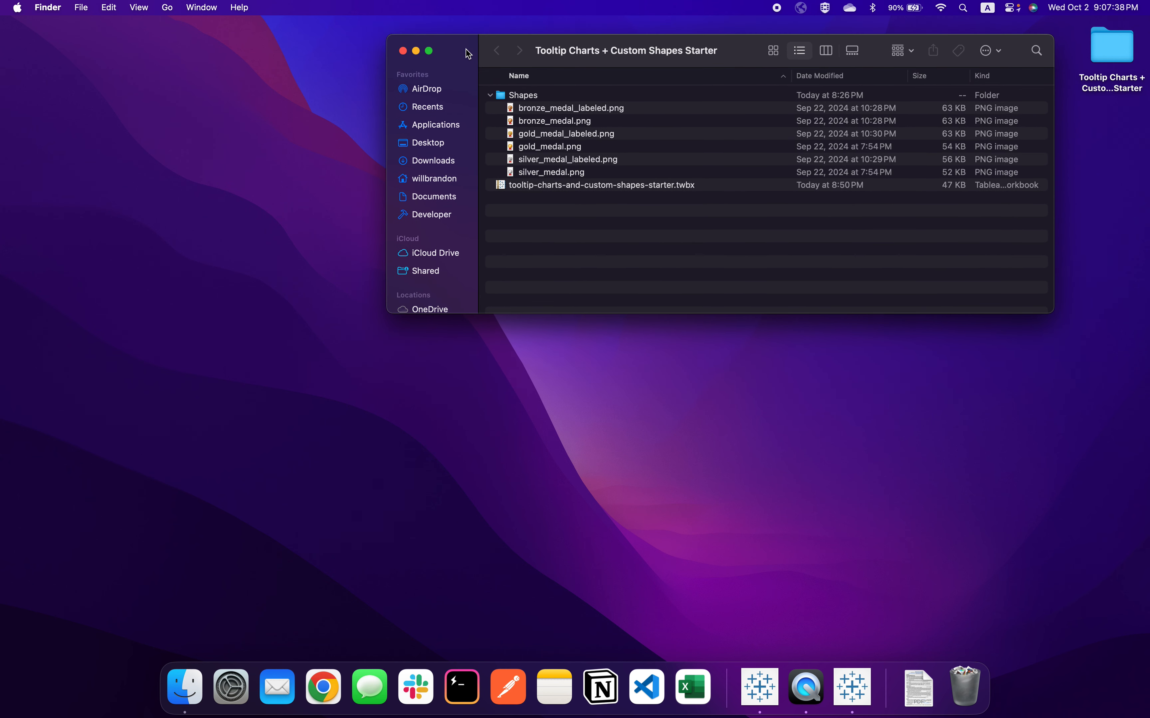
Open a second Finder window on the Documents folder and place it below the starter folder's window
click(86, 9)
click(108, 32)
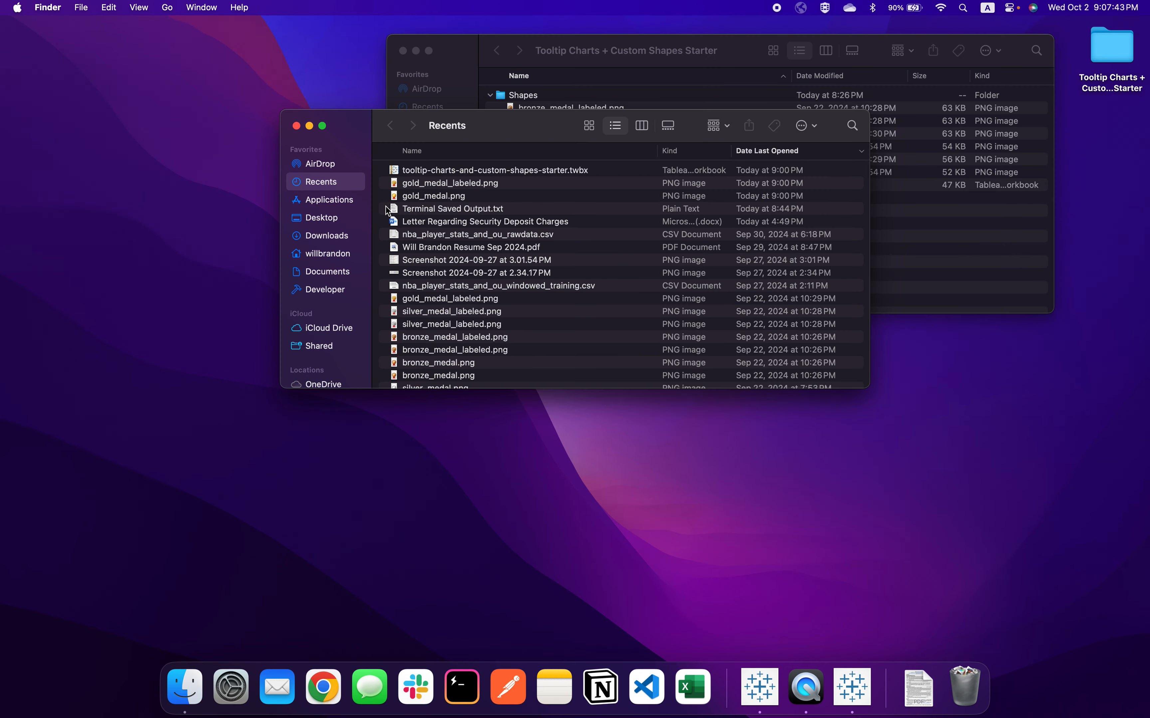
click(338, 272)
drag(362, 124, 441, 333)
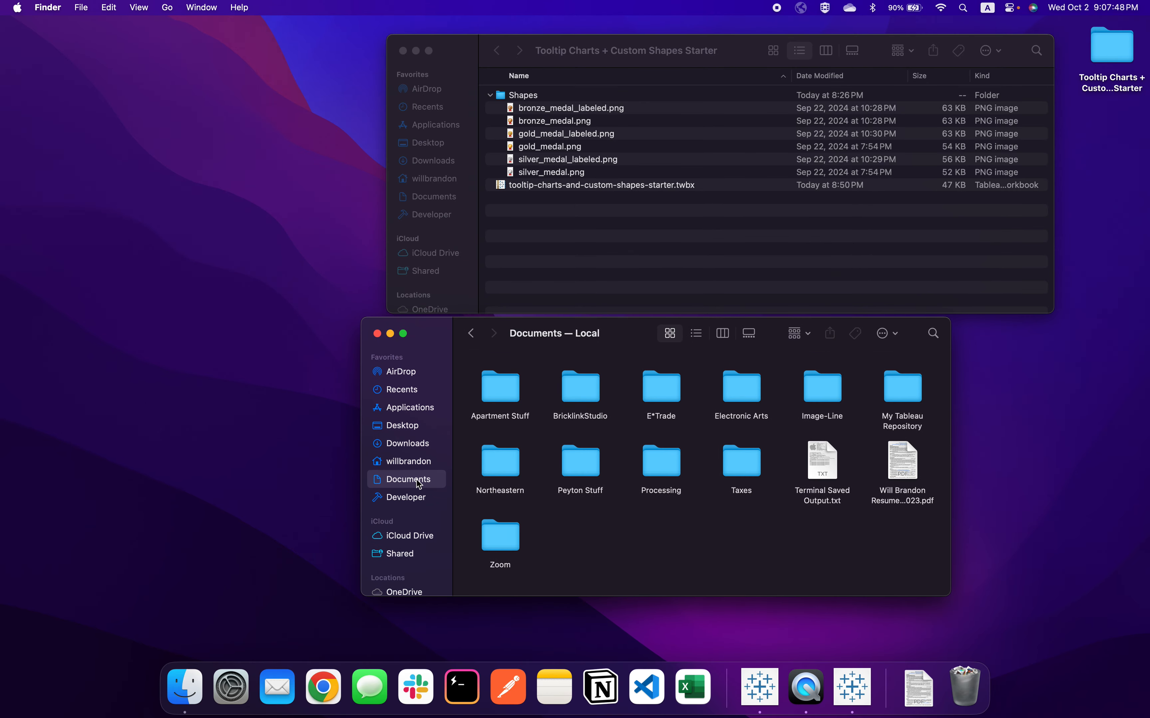
Open the Shapes folder in My Tableau Repository and look at how the Weather subfolder stores its shape images
double_click(910, 393)
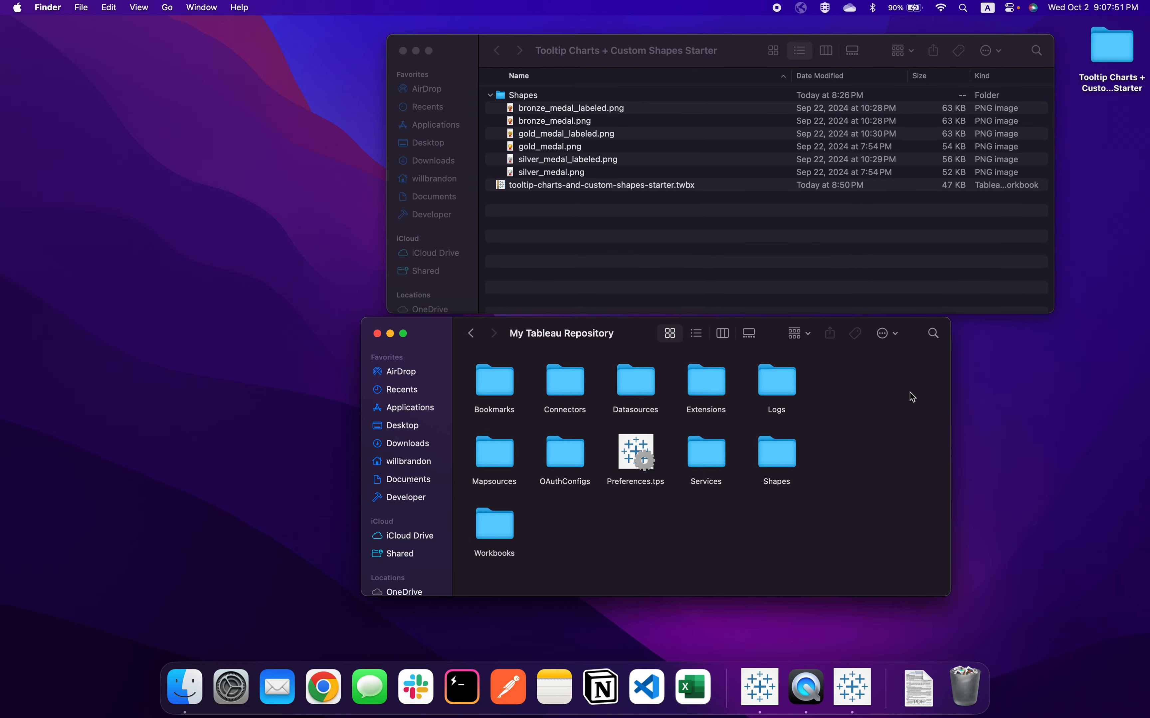
double_click(774, 460)
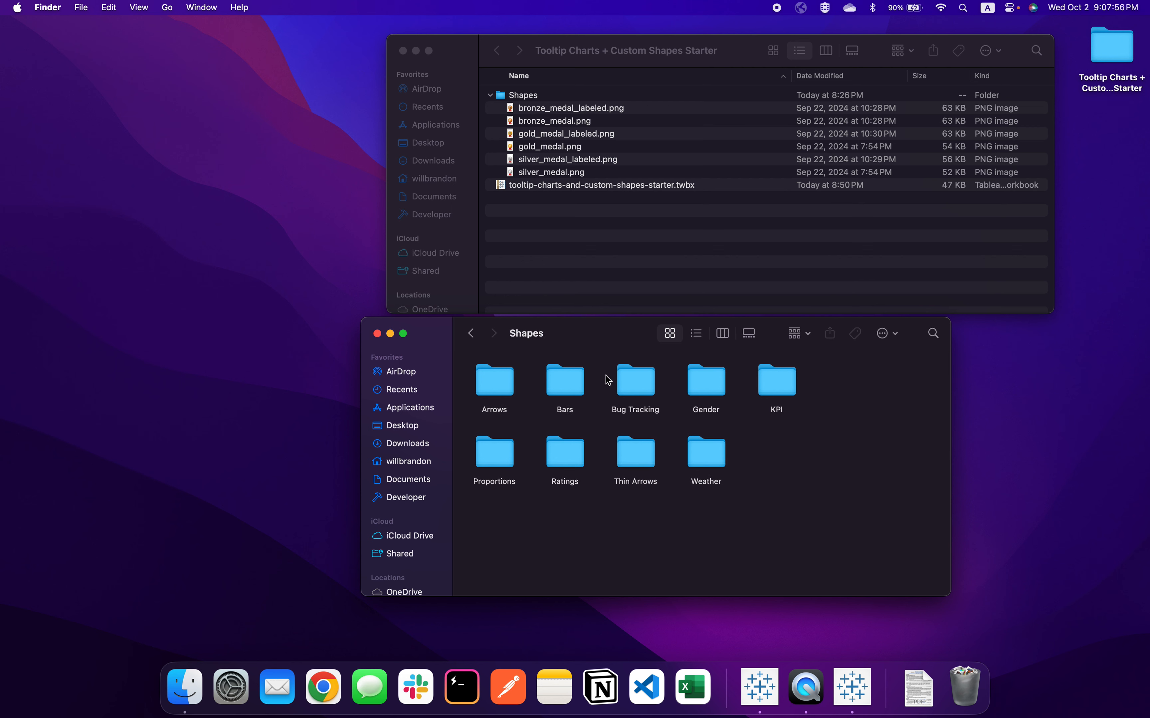
double_click(704, 442)
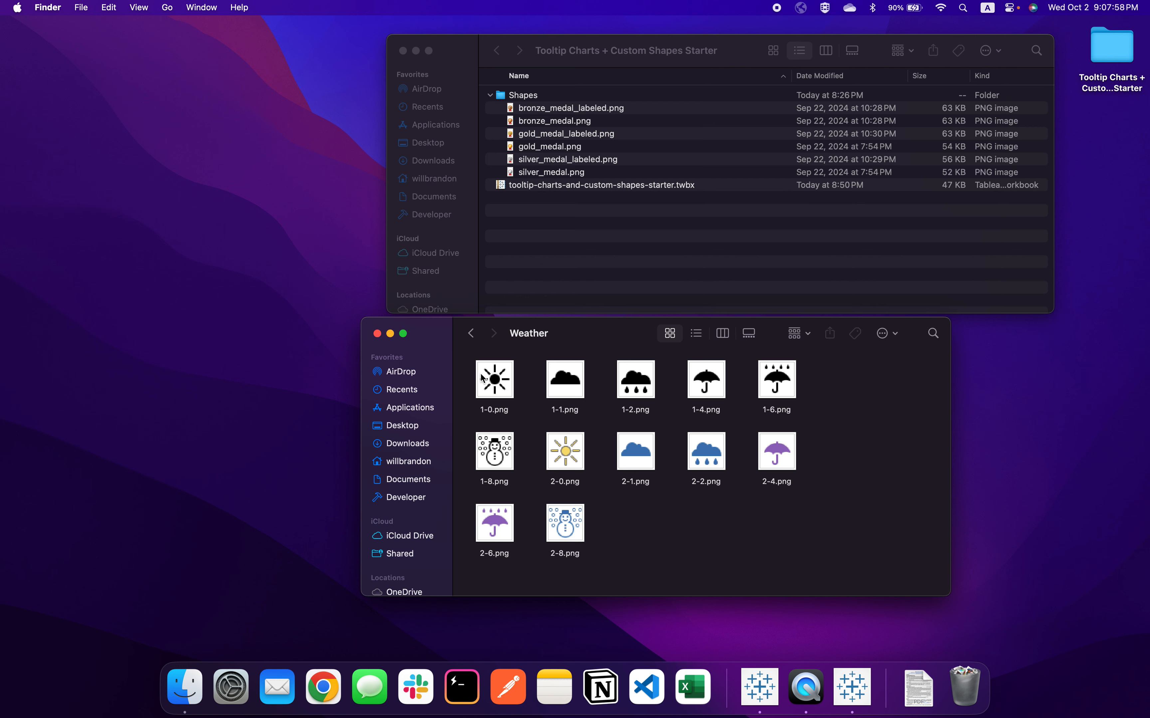
click(471, 333)
Create a new folder named Medals in the repository's Shapes folder and clean up the icon arrangement
right_click(783, 462)
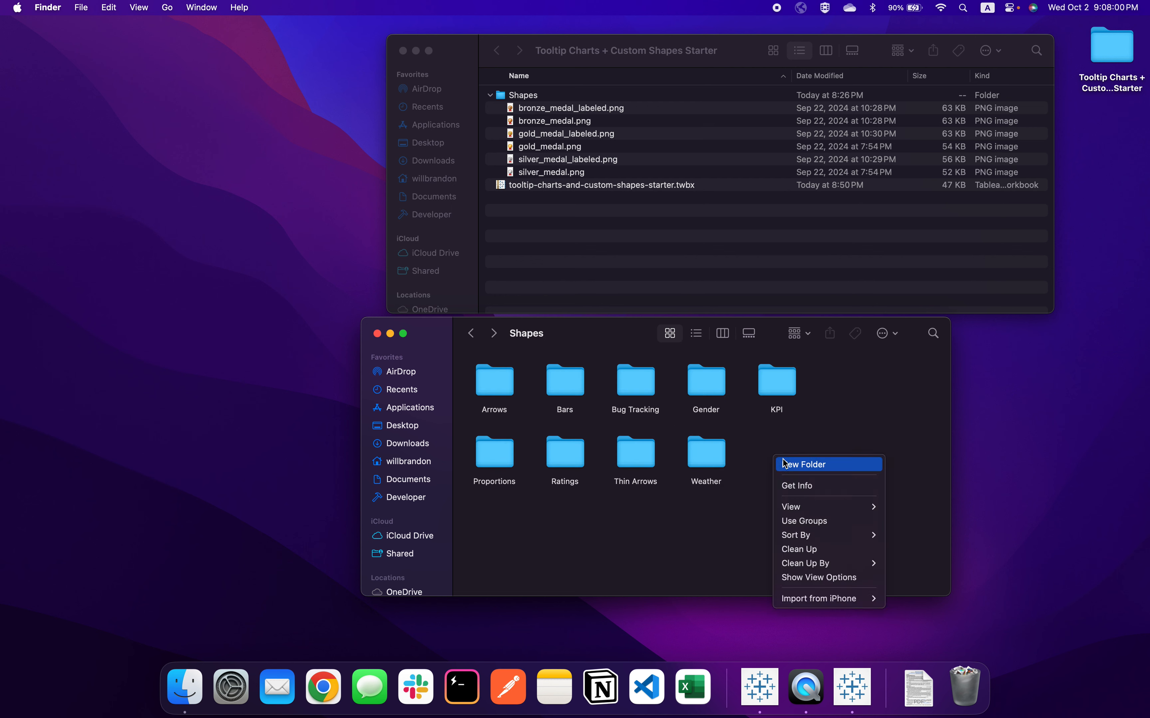
click(783, 459)
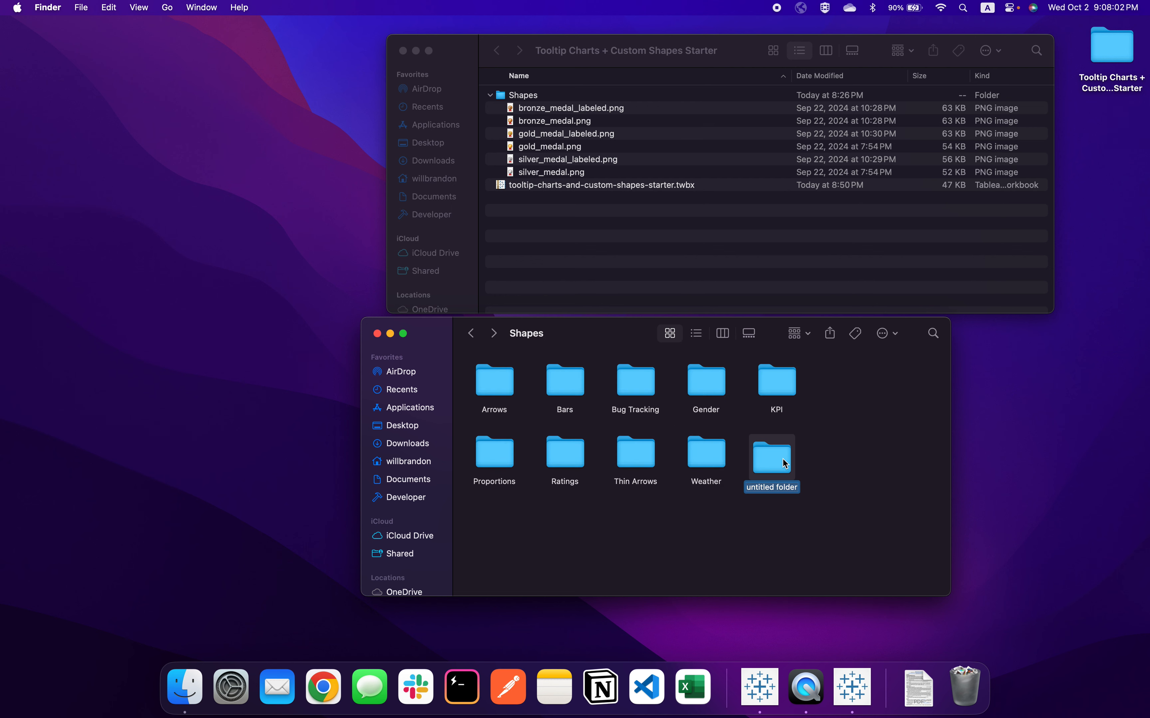
text(Medals)
click(832, 476)
right_click(834, 473)
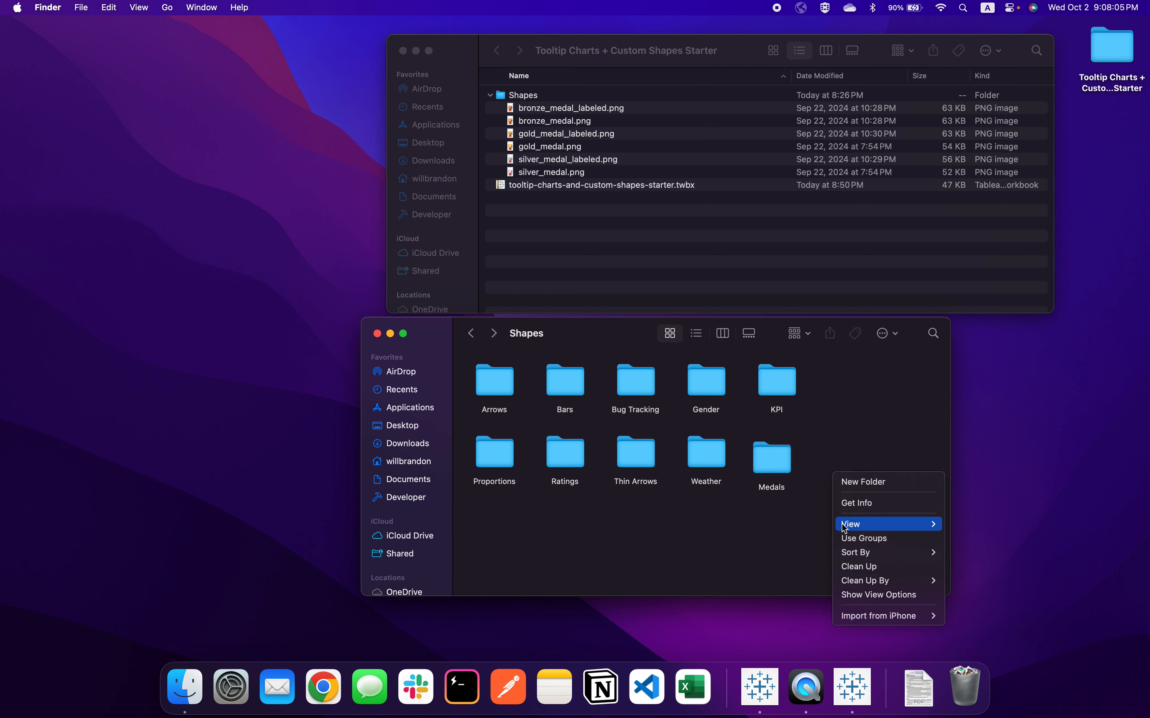
click(859, 566)
Copy all six medal PNG files from the starter's Shapes folder into the repository's Medals folder, and return to its parent folder
double_click(777, 451)
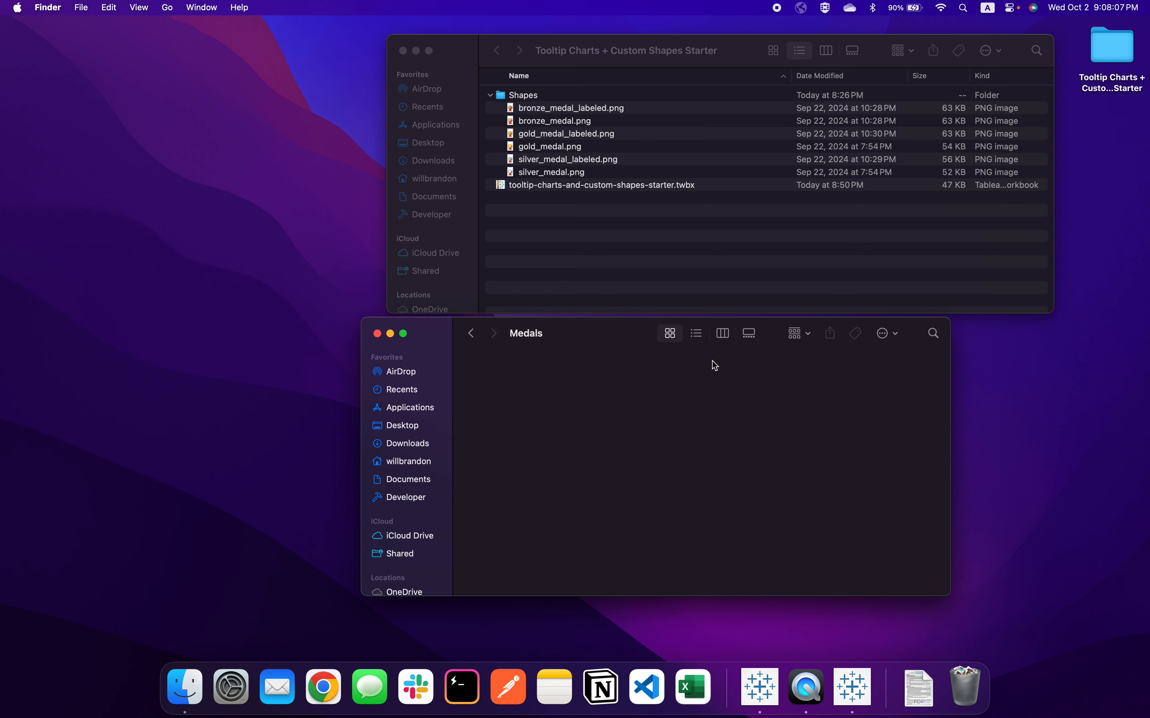
click(594, 172)
shift+click(585, 106)
key(super+c)
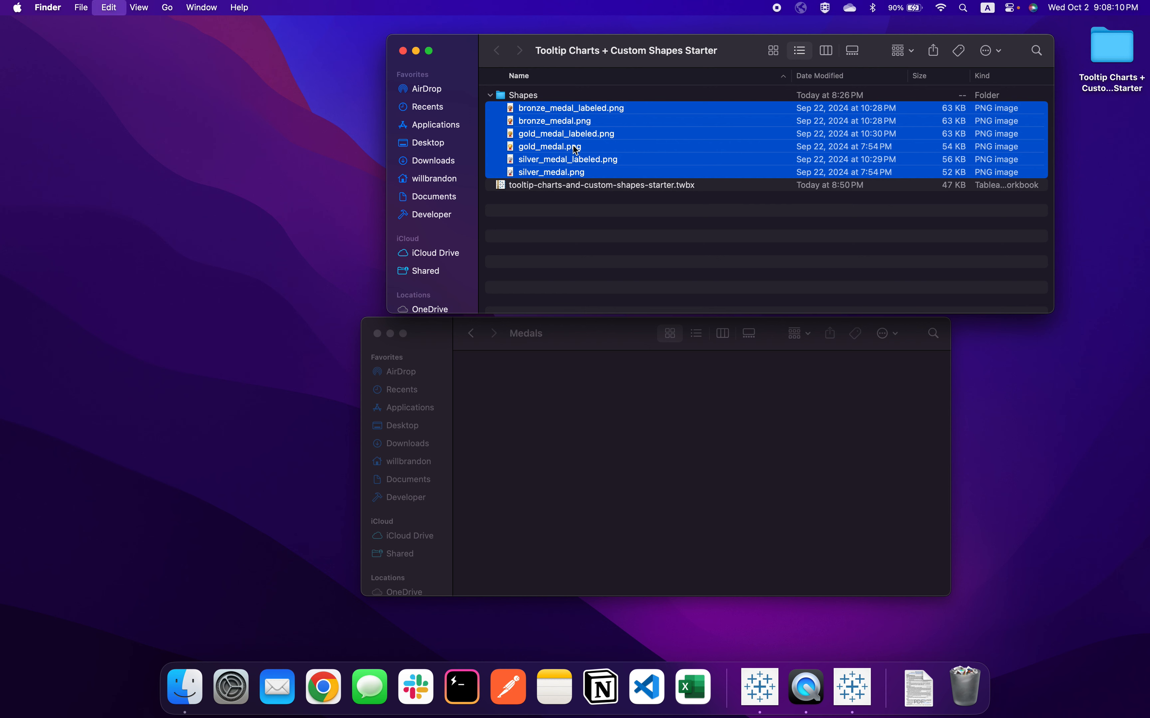
click(545, 397)
key(super+v)
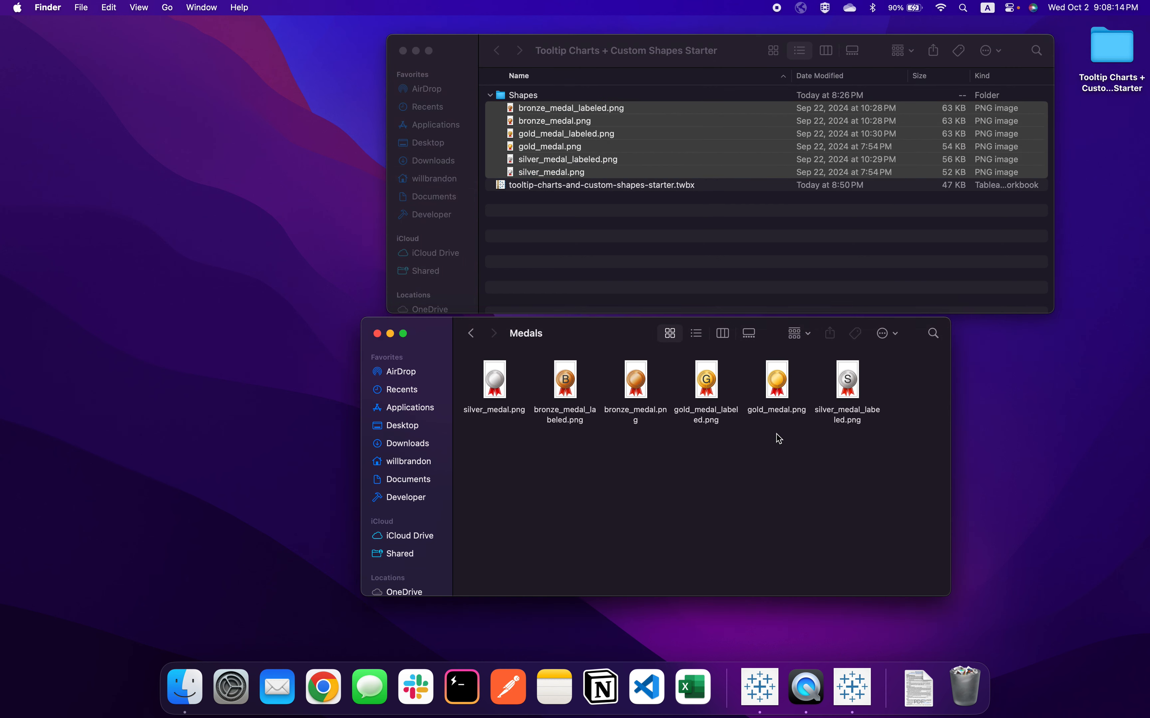
click(470, 333)
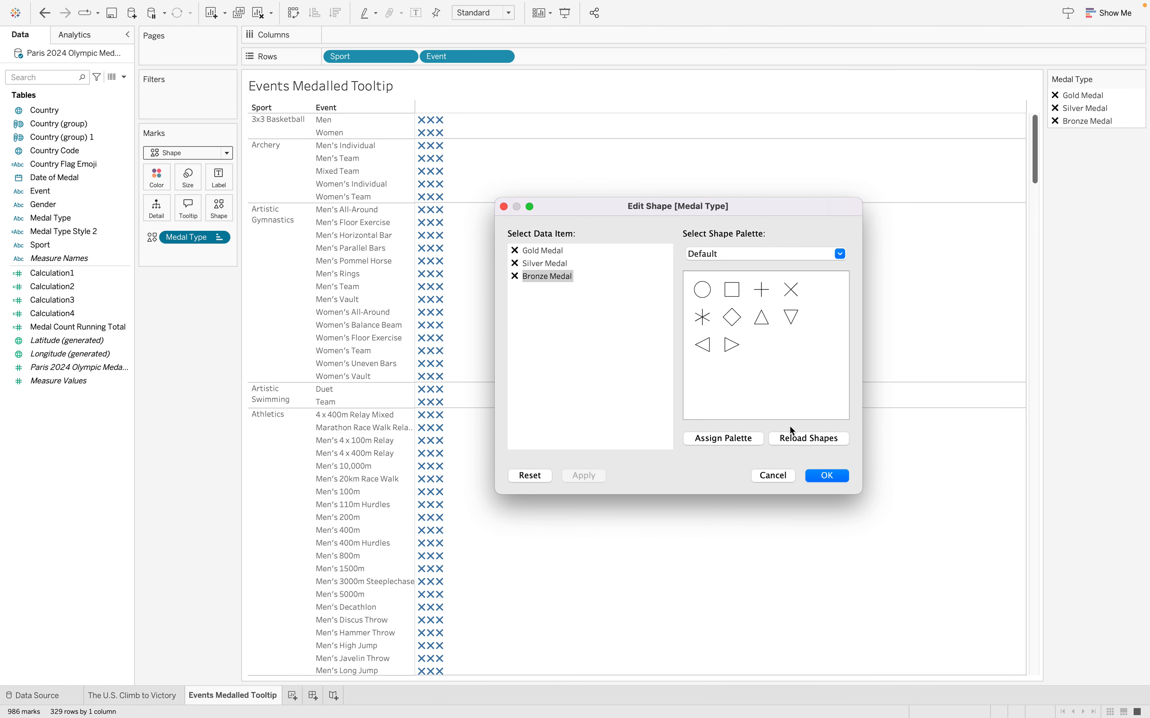
Switch back to Tableau, reload the shapes in the Medal Type shape editor, and select the Medals palette
click(731, 254)
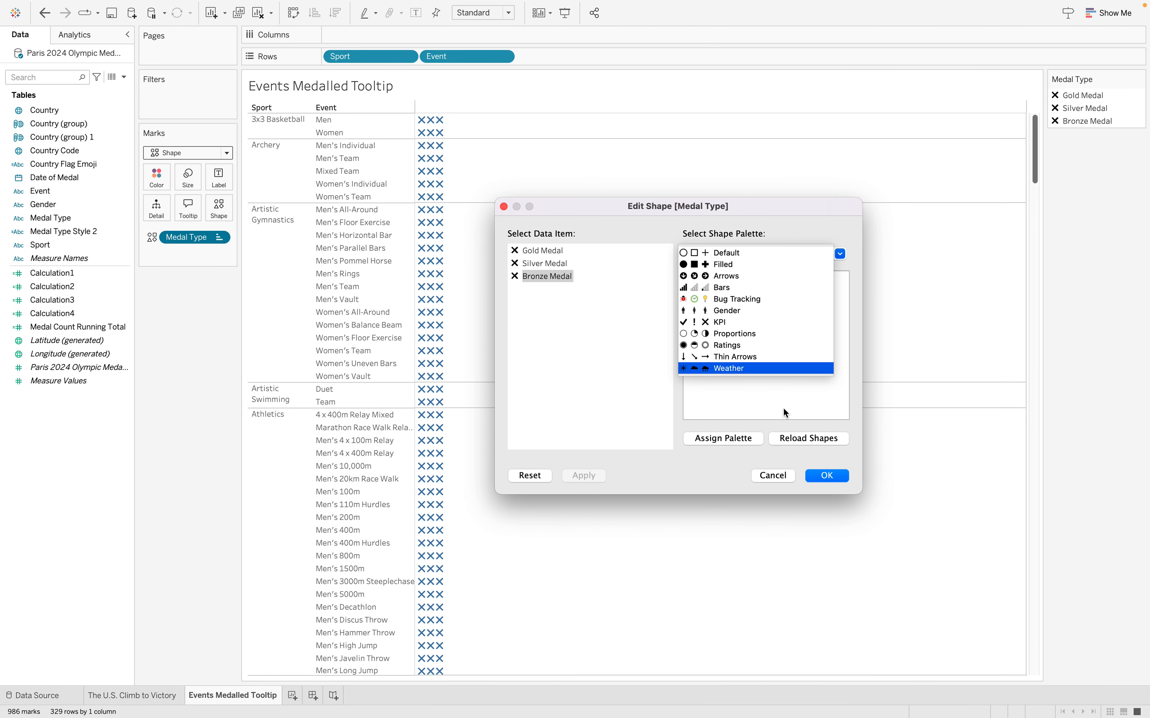
click(794, 440)
click(768, 254)
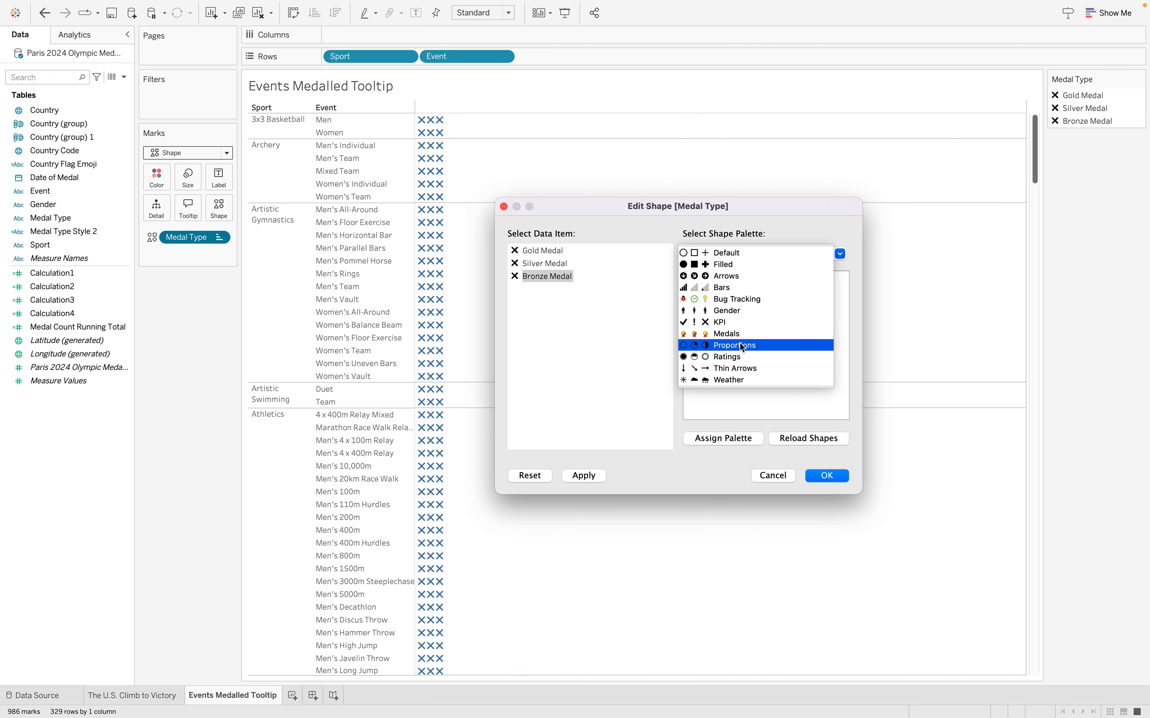
click(735, 334)
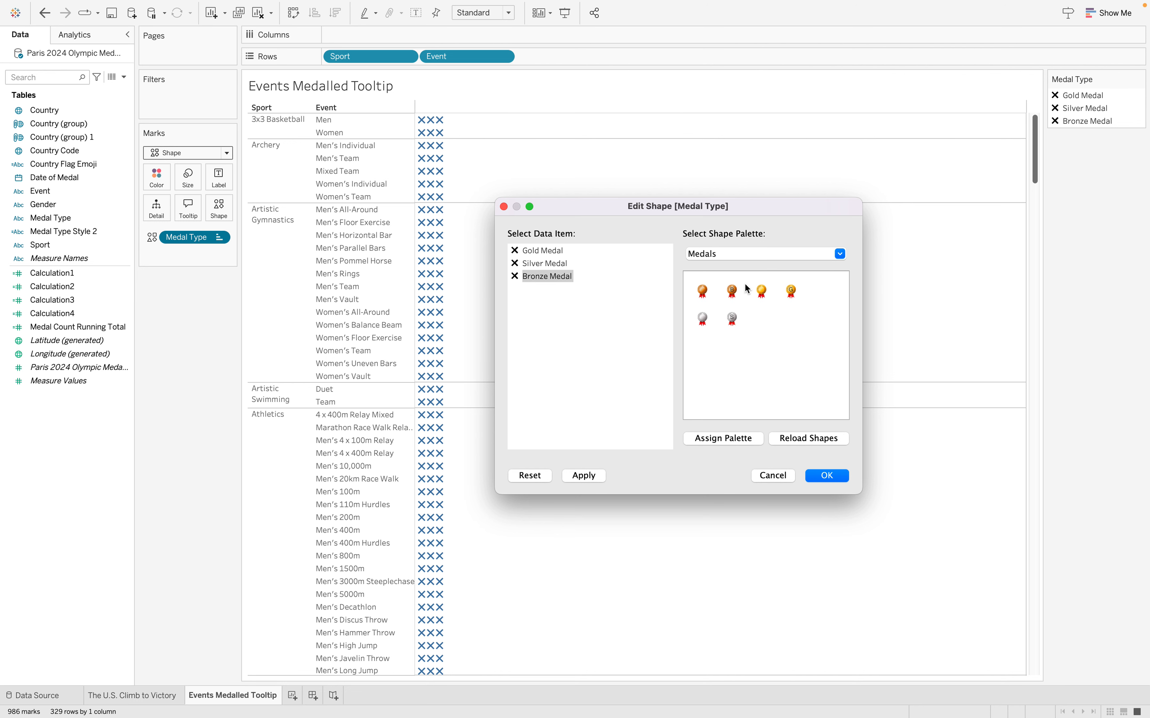
Assign the unlabeled gold, silver and bronze medal shapes to the matching Medal Type items
click(533, 252)
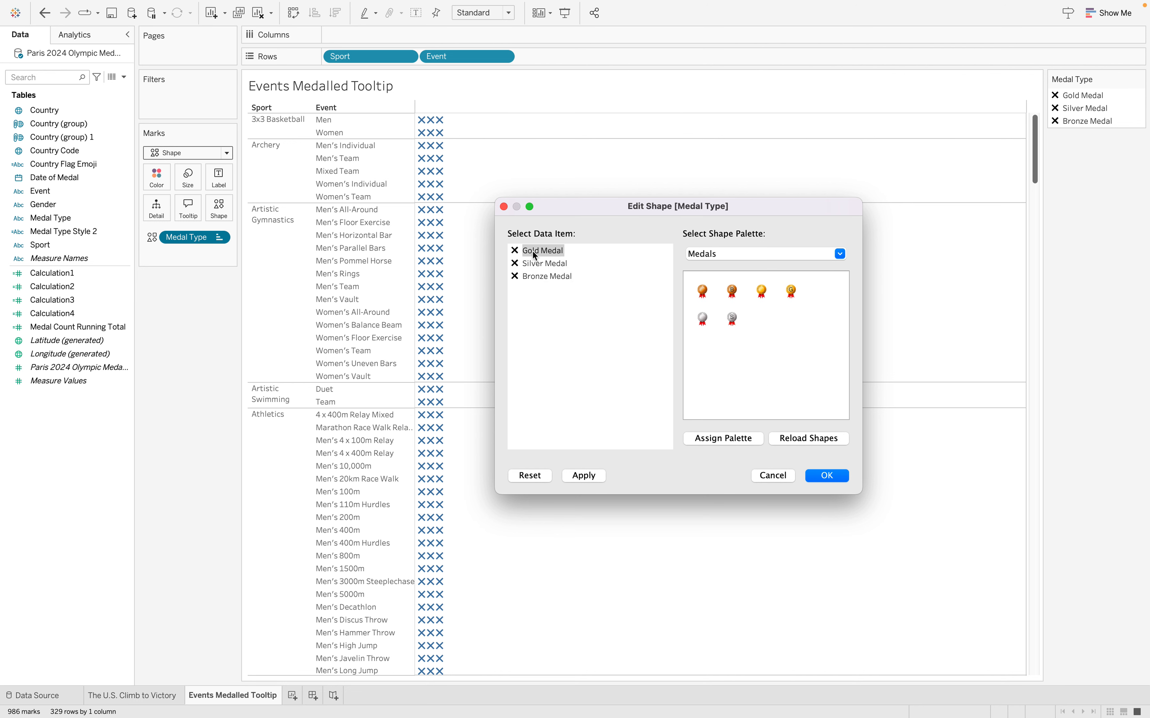
click(761, 291)
click(561, 264)
click(703, 317)
click(546, 276)
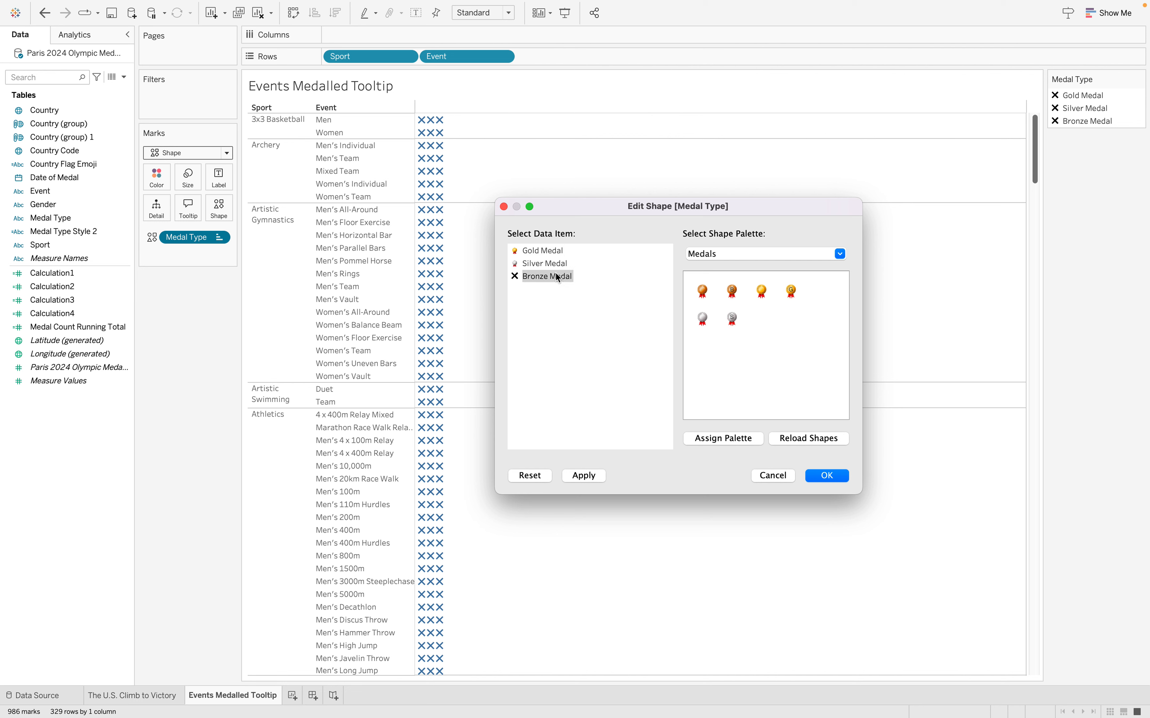
click(703, 291)
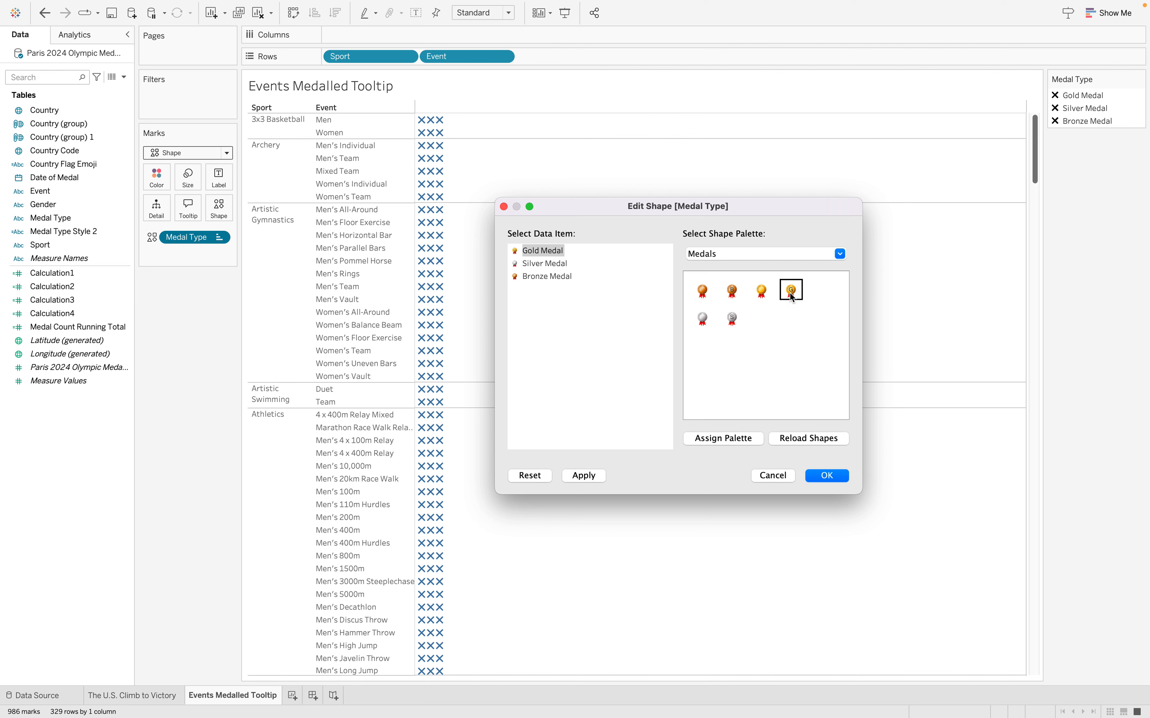
Assign the labeled medal shapes to the Medal Type items instead and apply the shape assignment
click(559, 264)
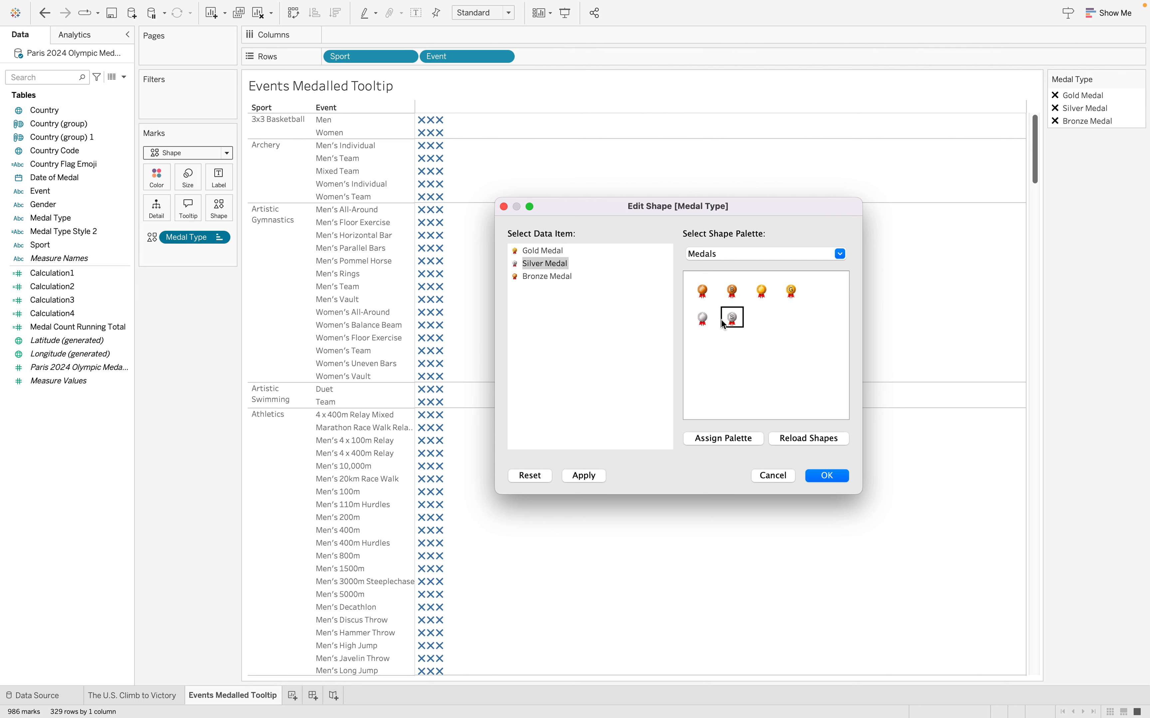
click(541, 277)
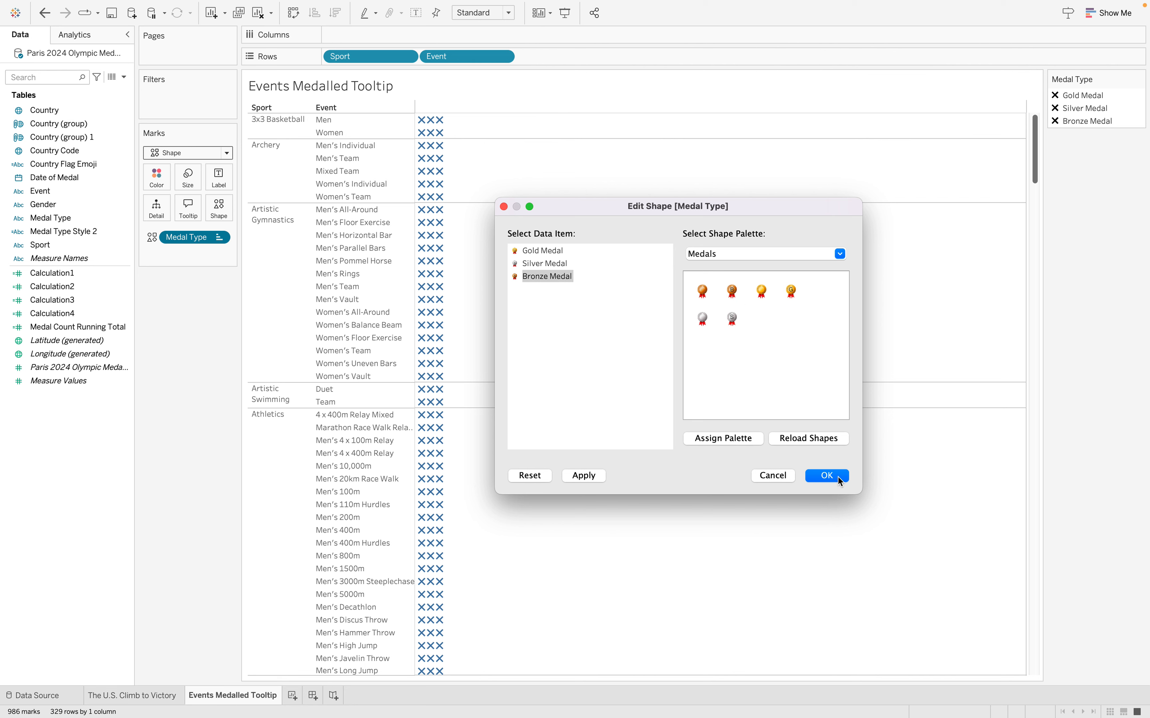
click(827, 476)
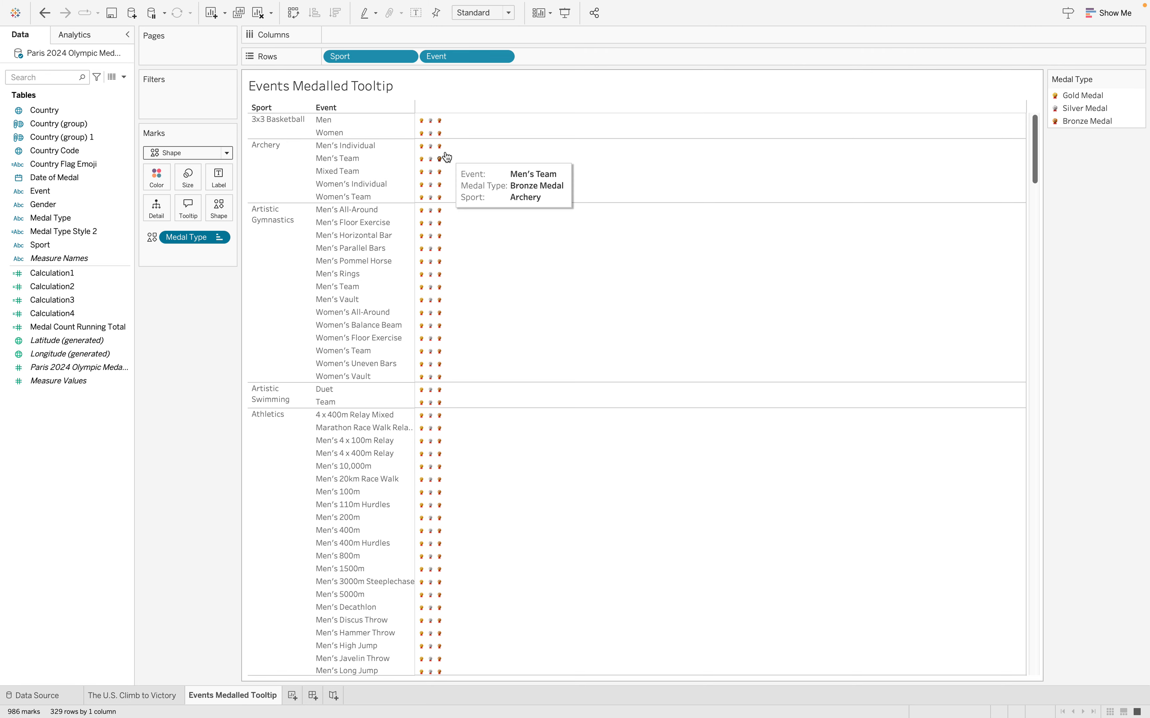
Enlarge the medal shapes on the Events Medalled Tooltip sheet to slightly above the middle of the size range
click(193, 175)
drag(224, 208, 226, 208)
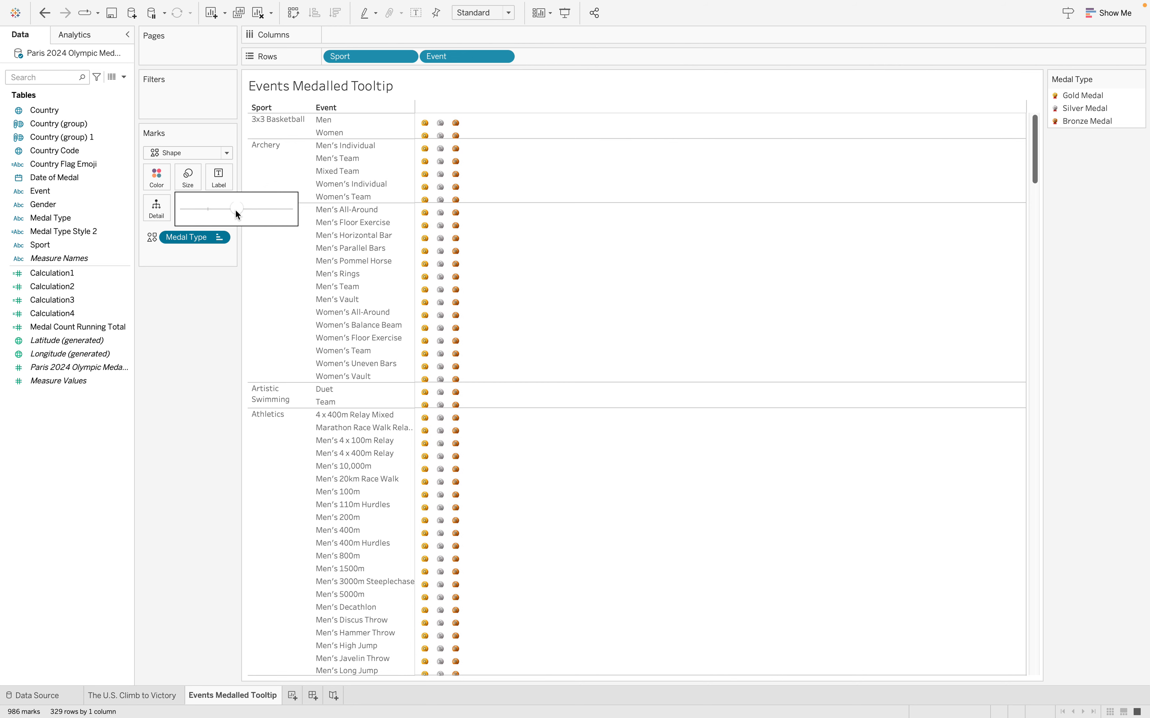
click(597, 316)
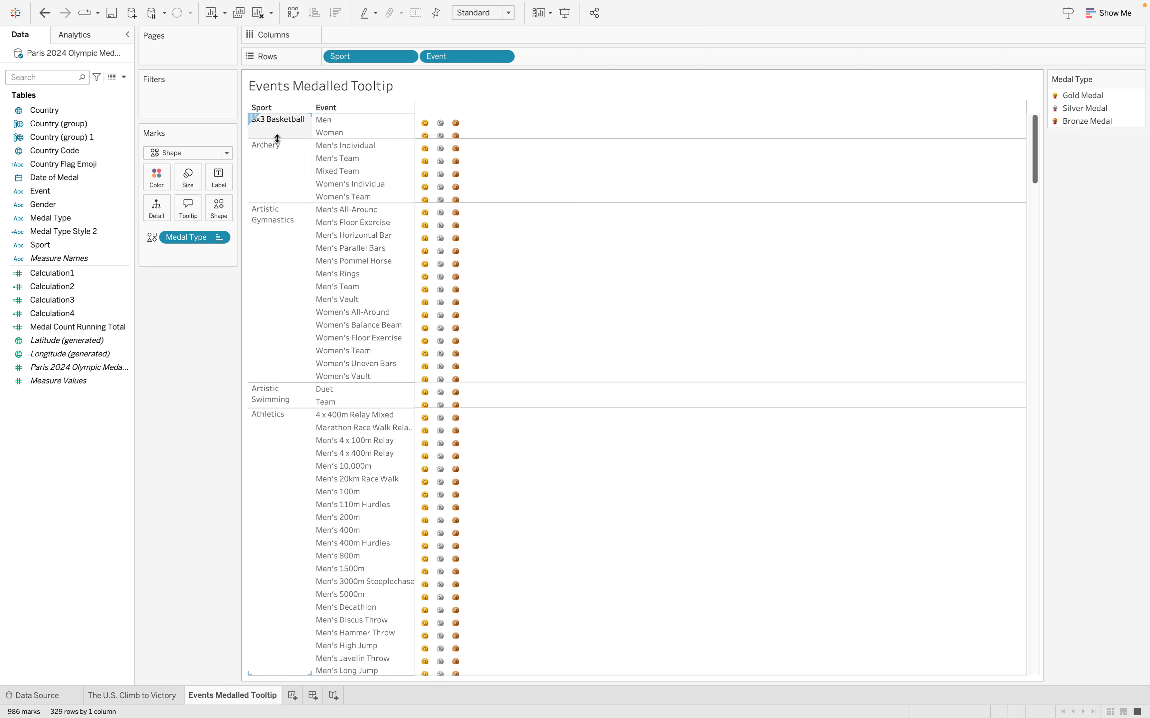
Increase the row height of the sport and event table so the full medals fit, and save the workbook
drag(276, 139, 278, 152)
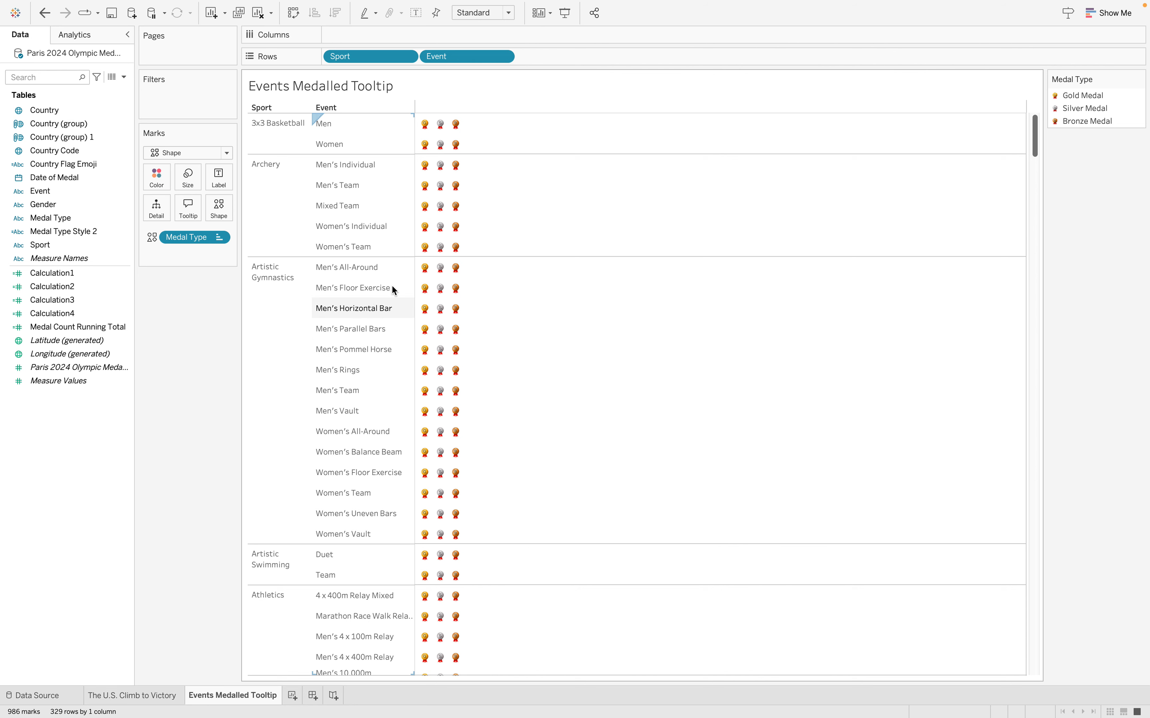
scroll(449, 330, down, 3)
scroll(449, 331, up, 3)
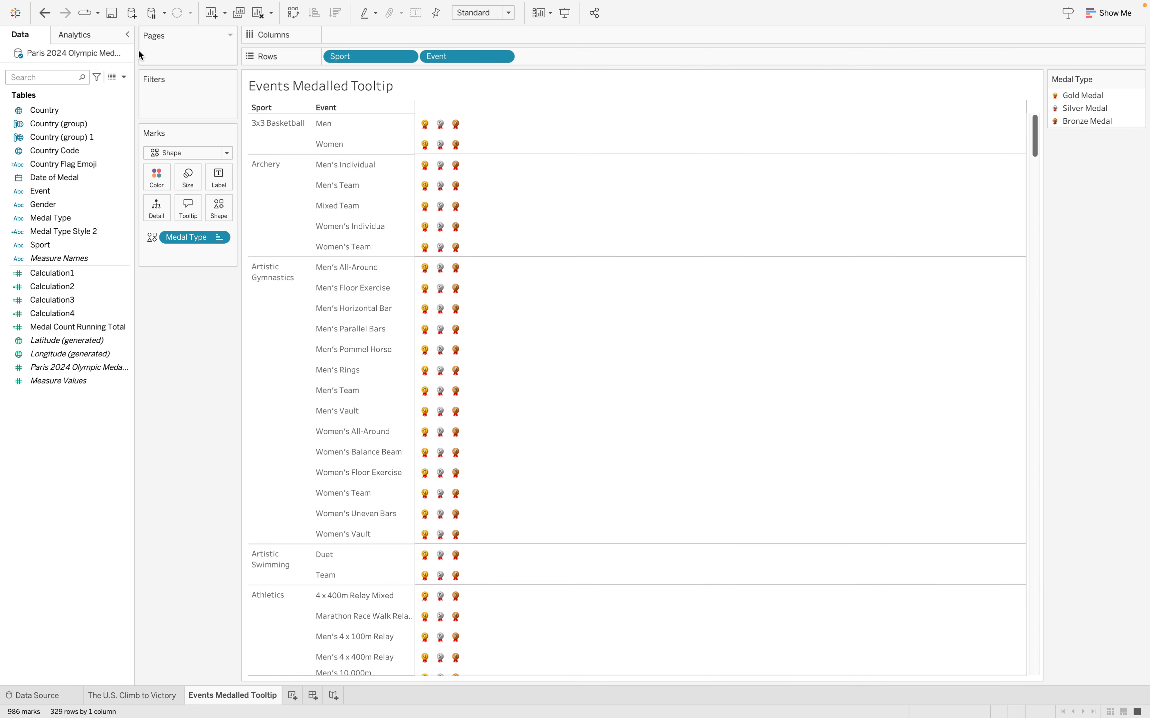
click(112, 13)
Open the tooltip editor of The U.S. Climb to Victory sheet and add a blank line below the existing text
click(141, 697)
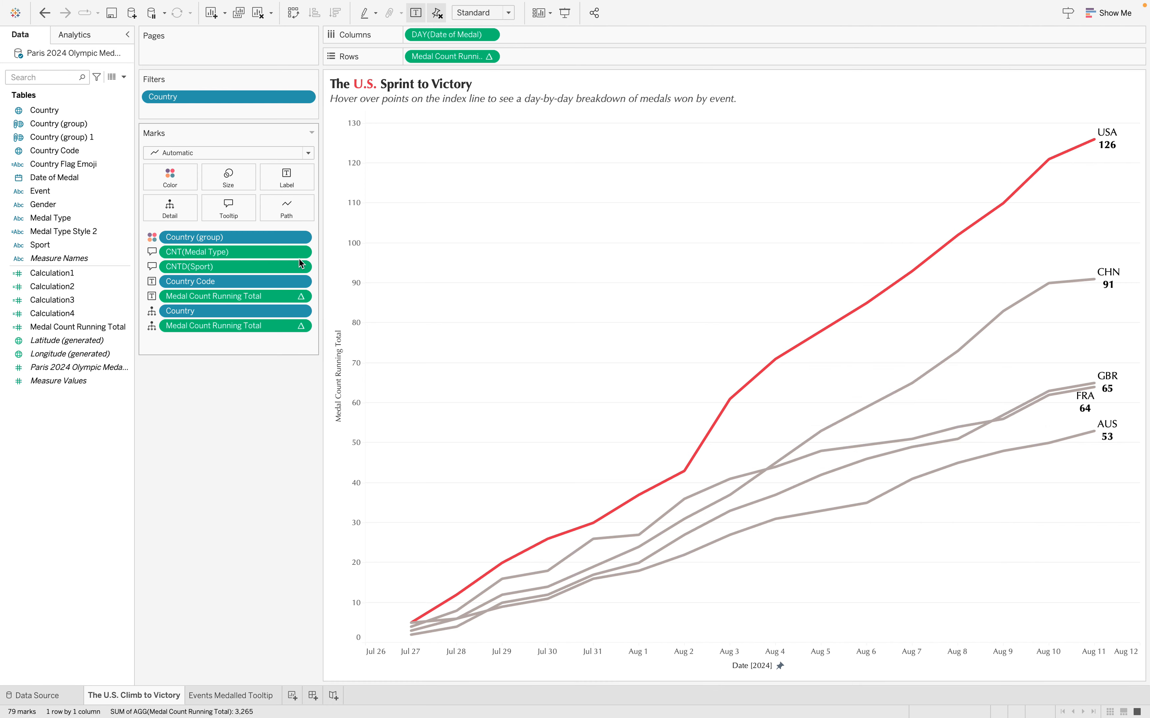
click(224, 212)
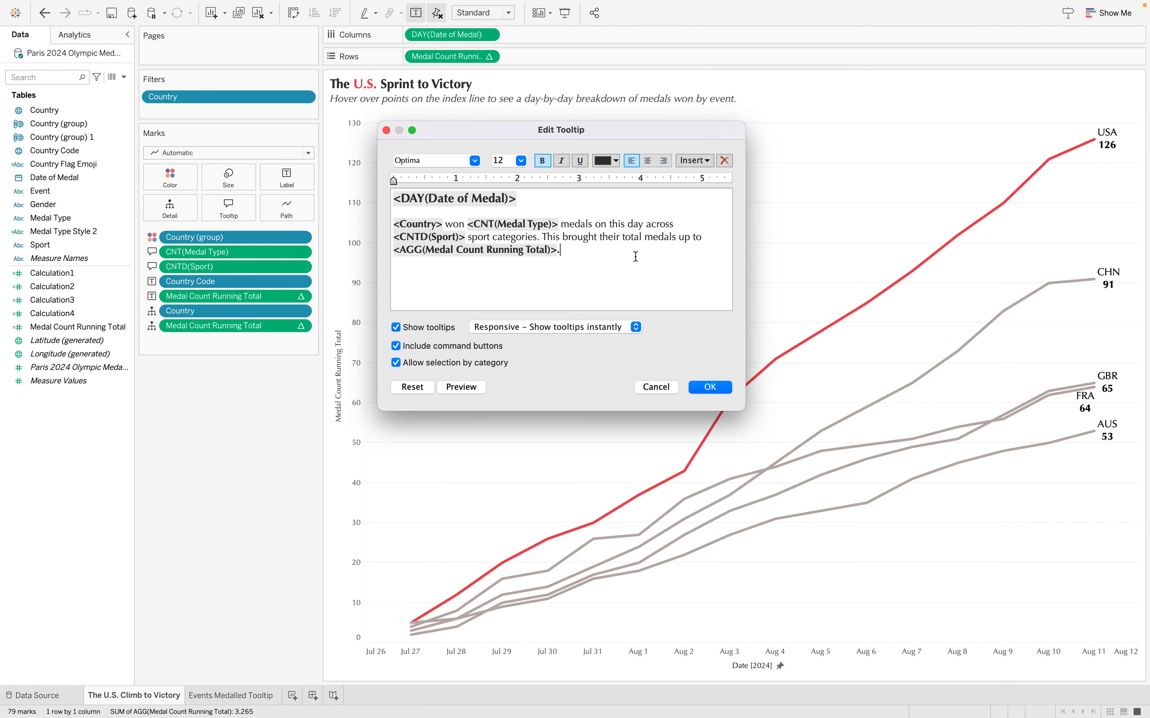
key(Return)
key(Return)
drag(593, 251, 401, 197)
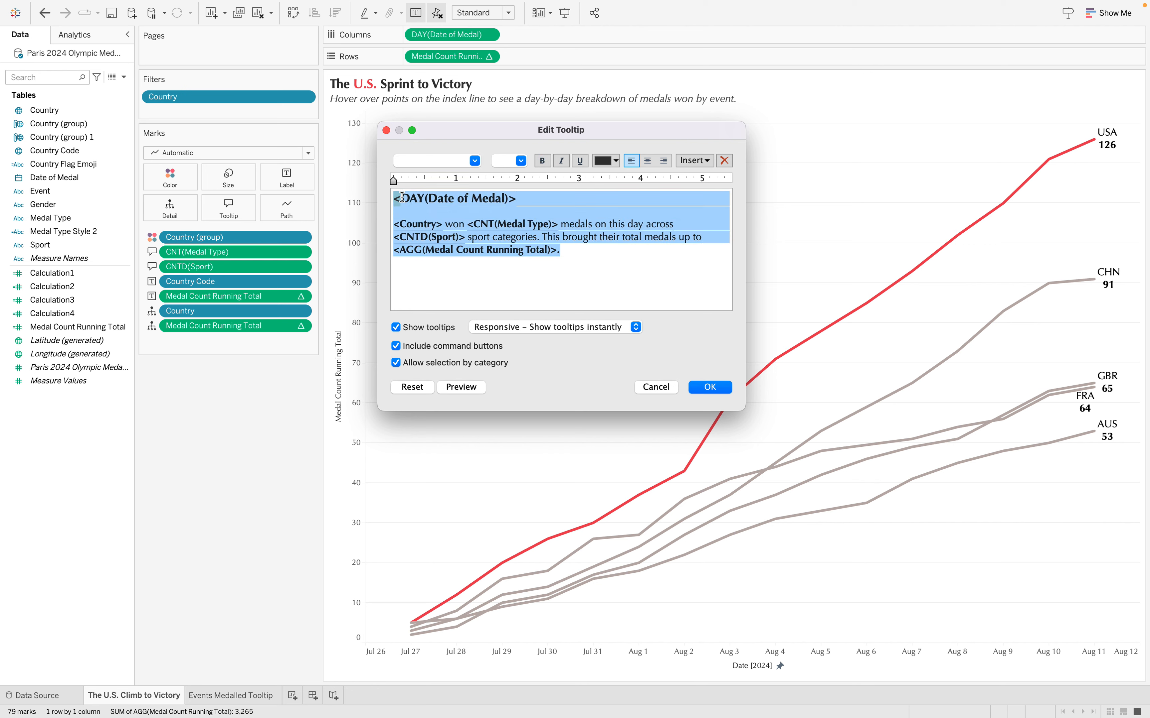
click(452, 281)
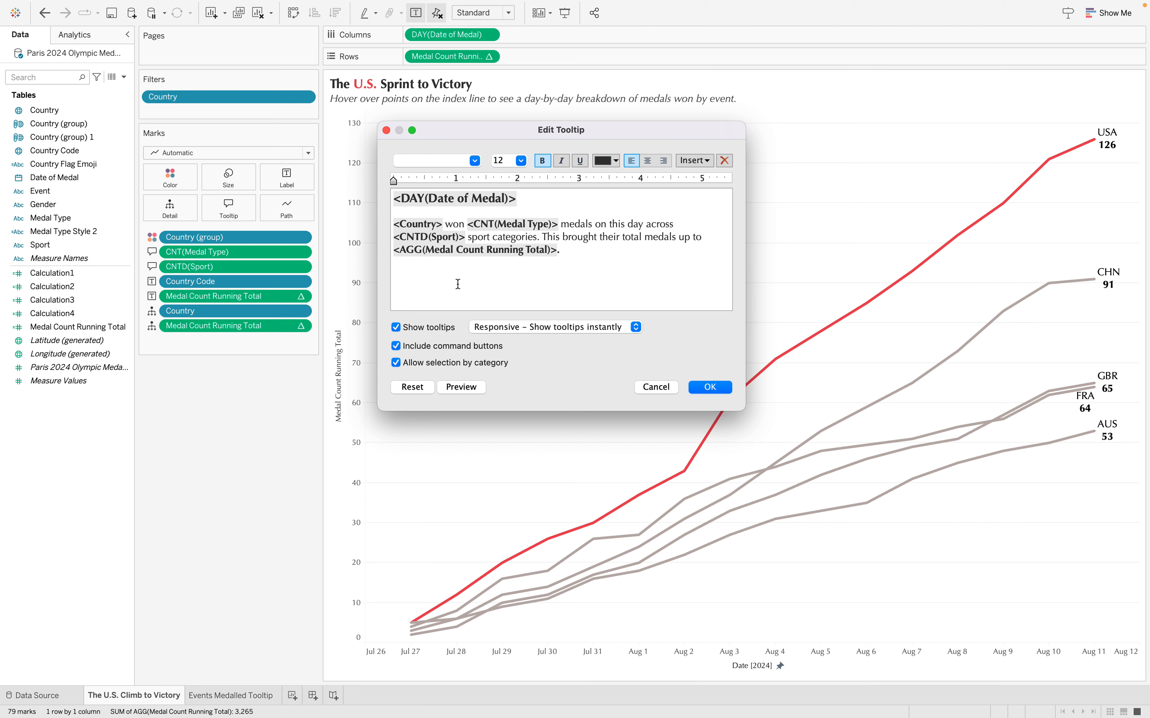
Insert the Events Medalled Tooltip sheet below the tooltip text and apply the tooltip changes
click(706, 161)
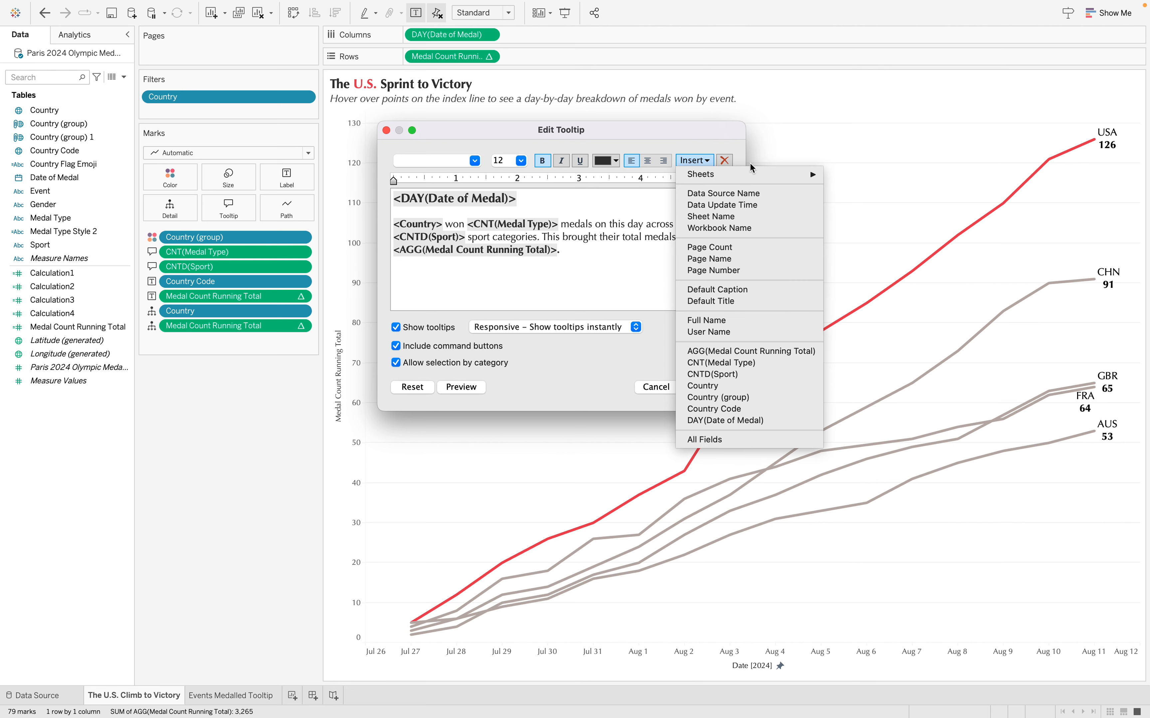
mouse_move(749, 176)
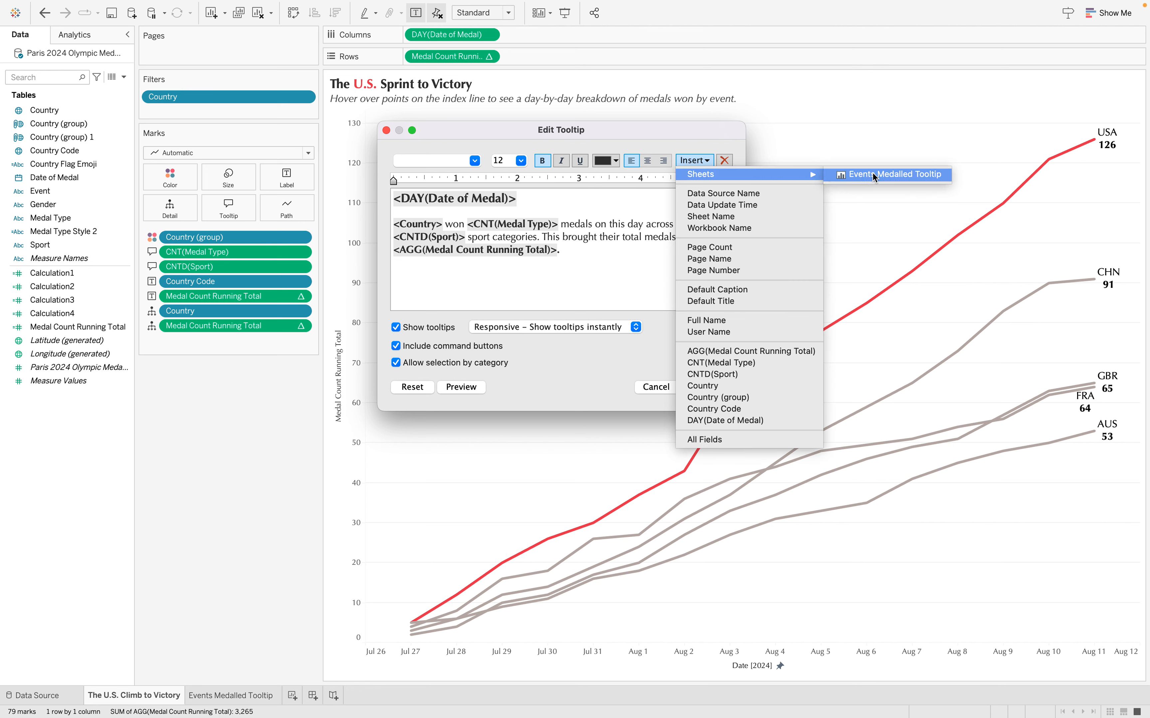
click(888, 174)
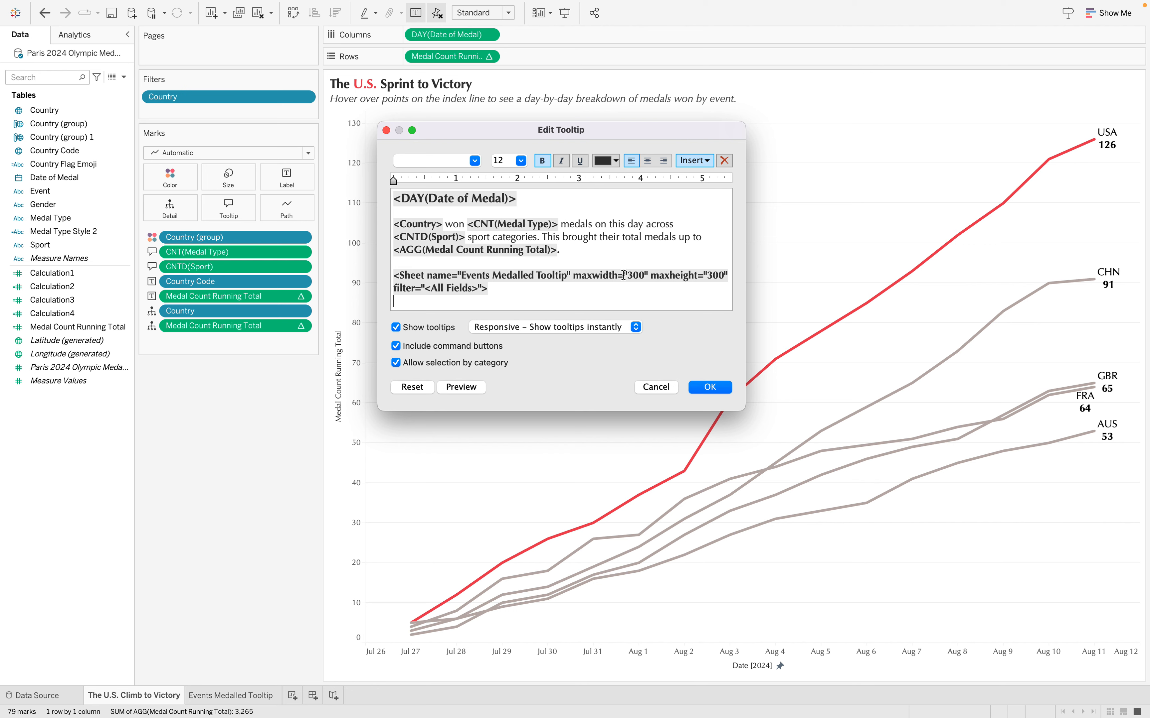
click(711, 387)
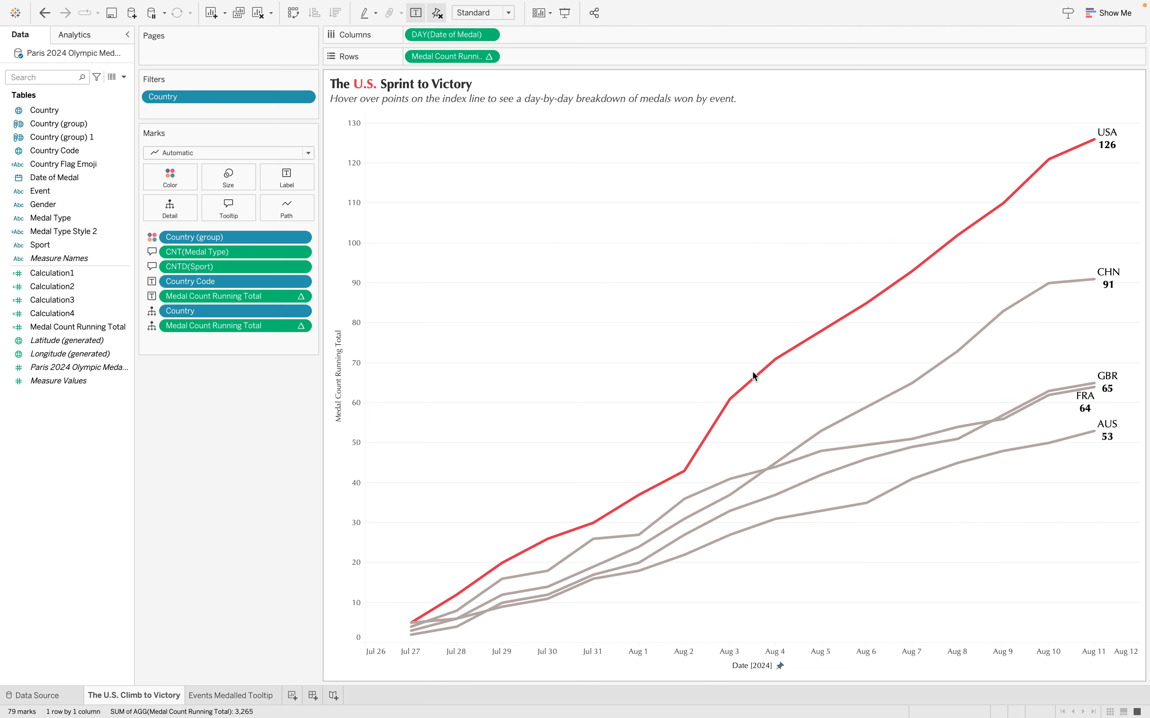
Check the embedded medal table in the USA line's tooltips from August 4 to August 8
mouse_move(762, 379)
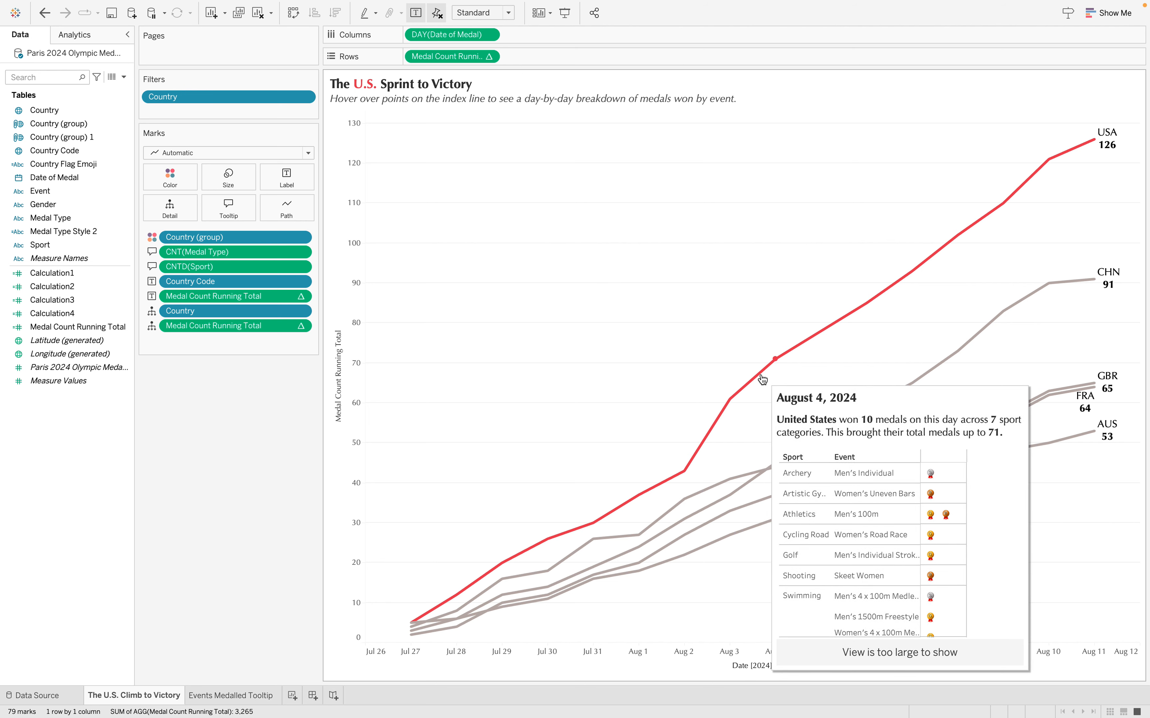
mouse_move(810, 338)
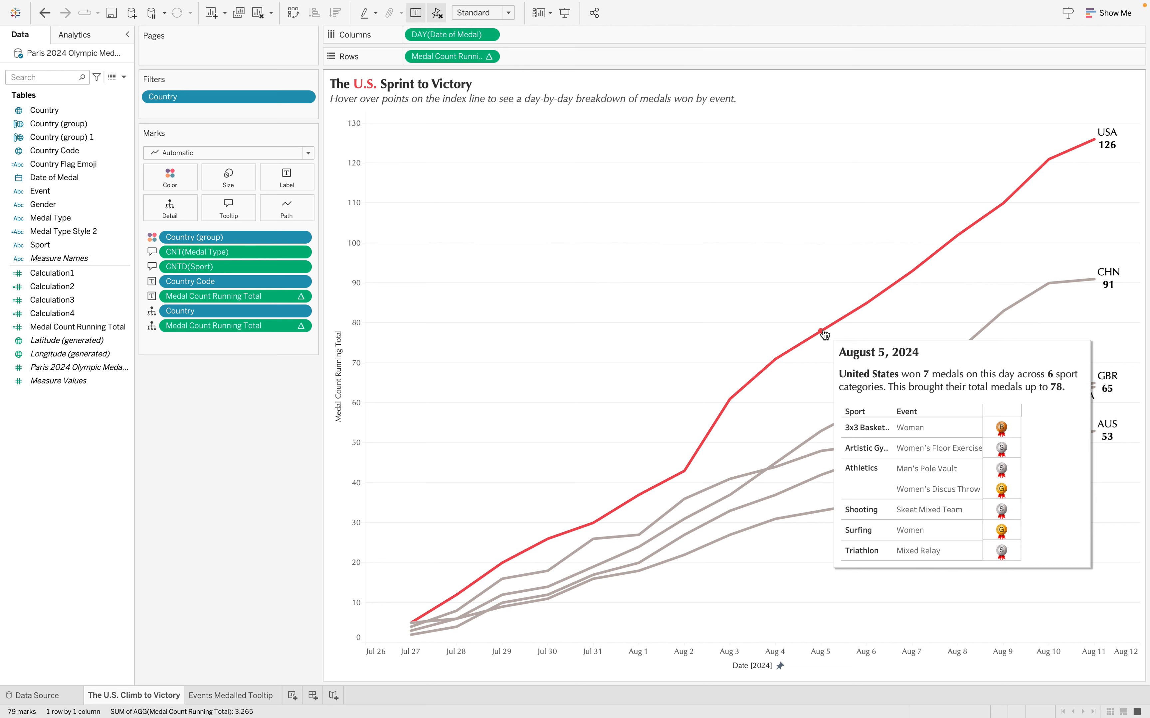
mouse_move(862, 309)
mouse_move(929, 263)
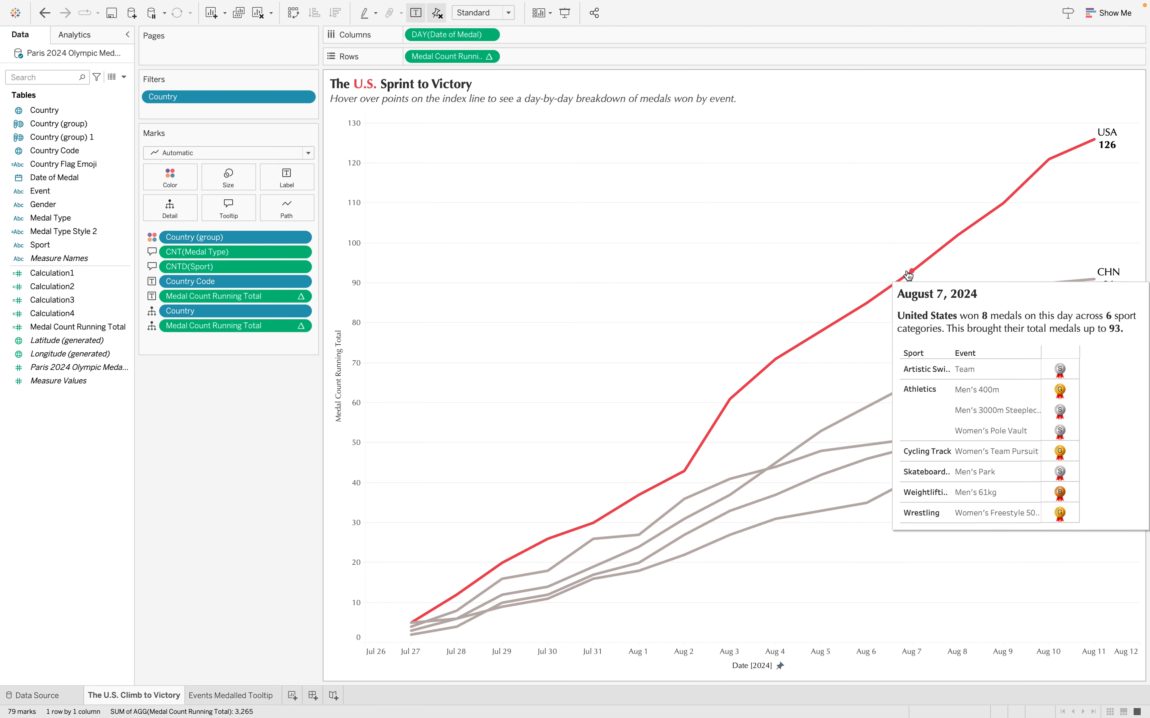
mouse_move(961, 233)
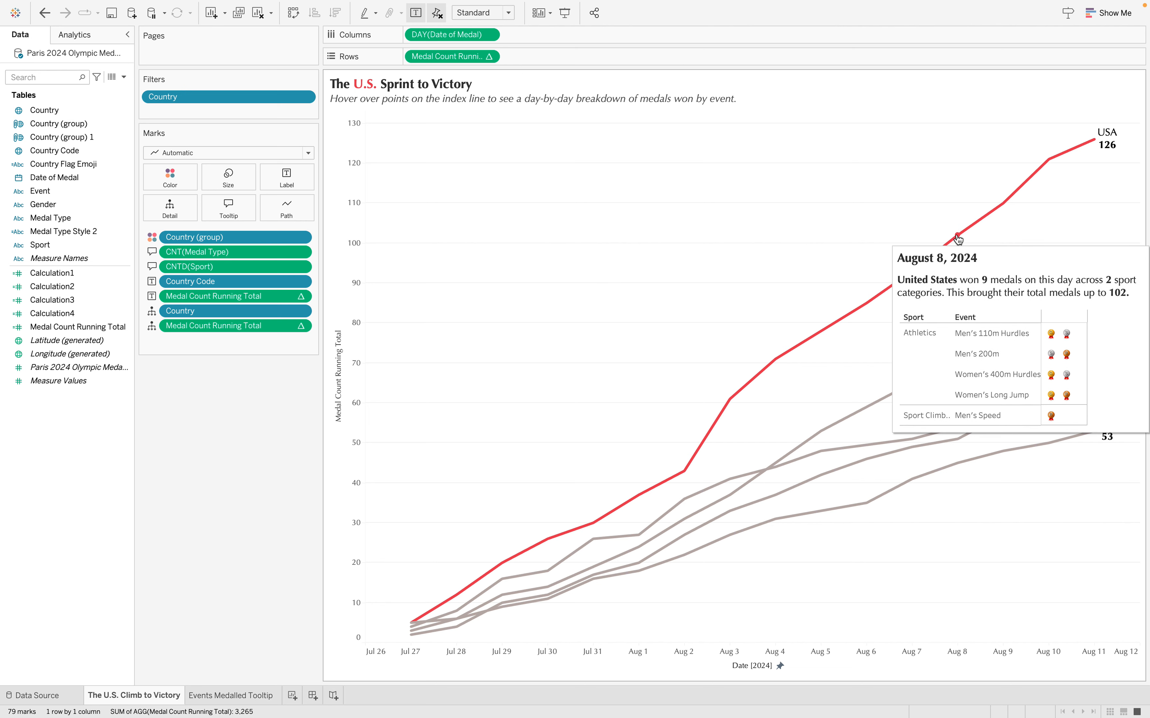
Compare how the embedded medal tables fit in the USA line's tooltips for August 3 and August 4
mouse_move(1048, 164)
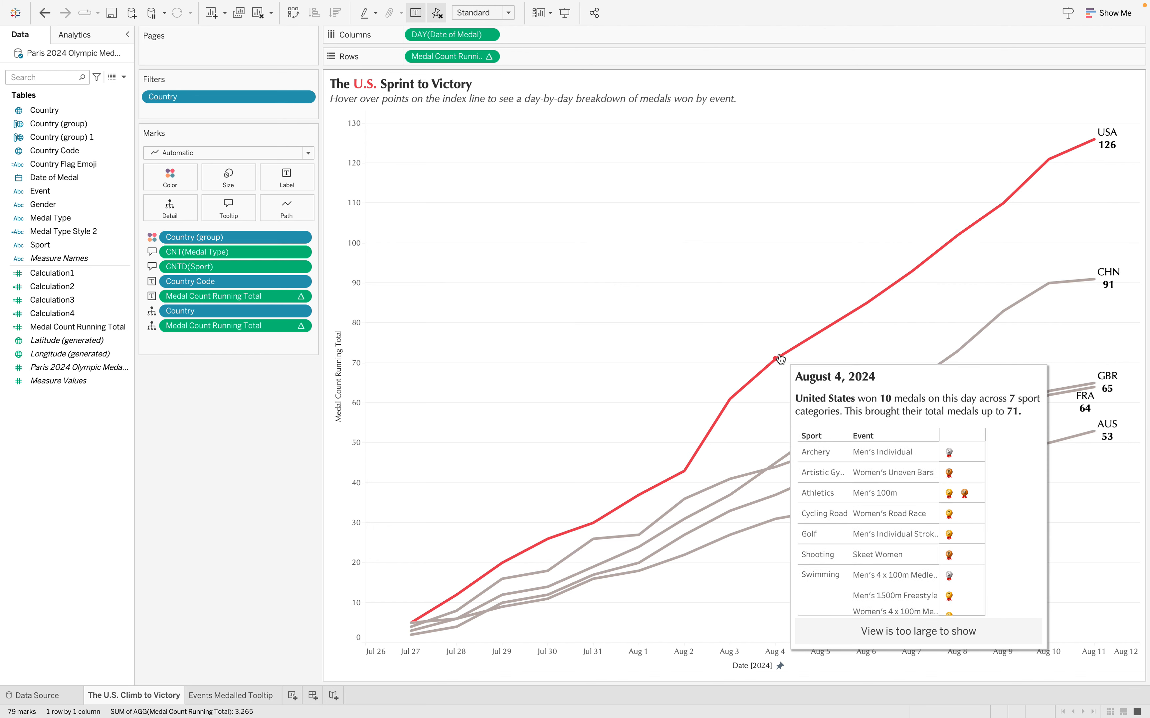
mouse_move(731, 400)
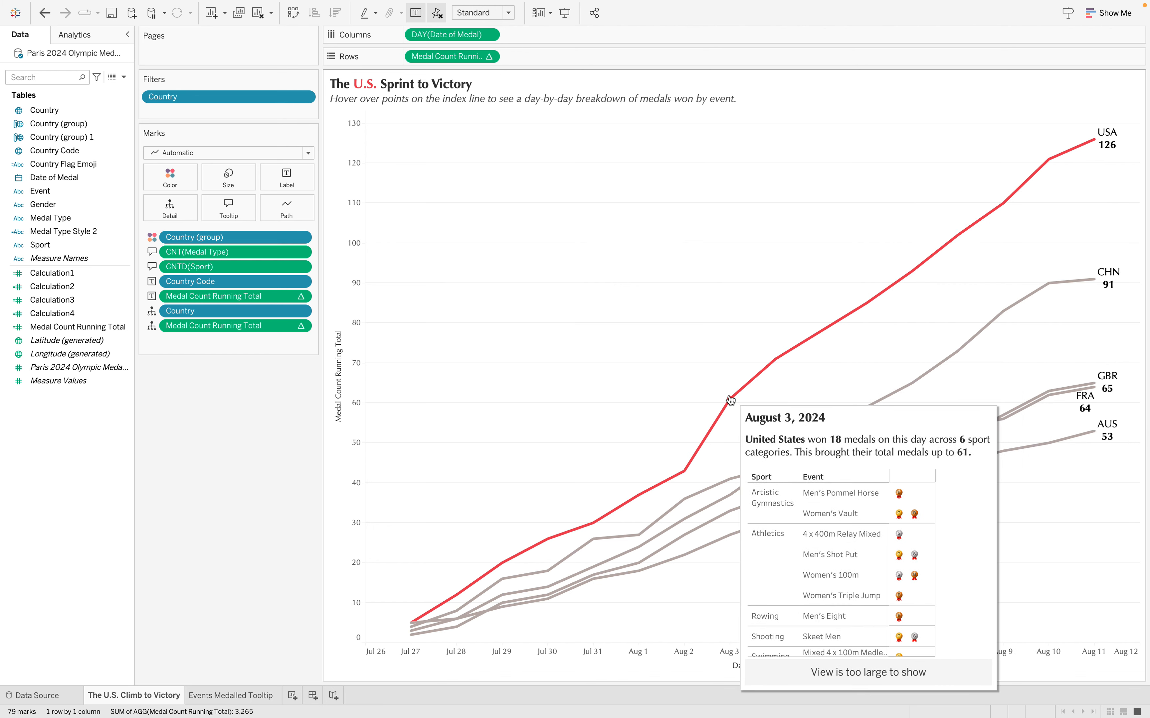
mouse_move(691, 469)
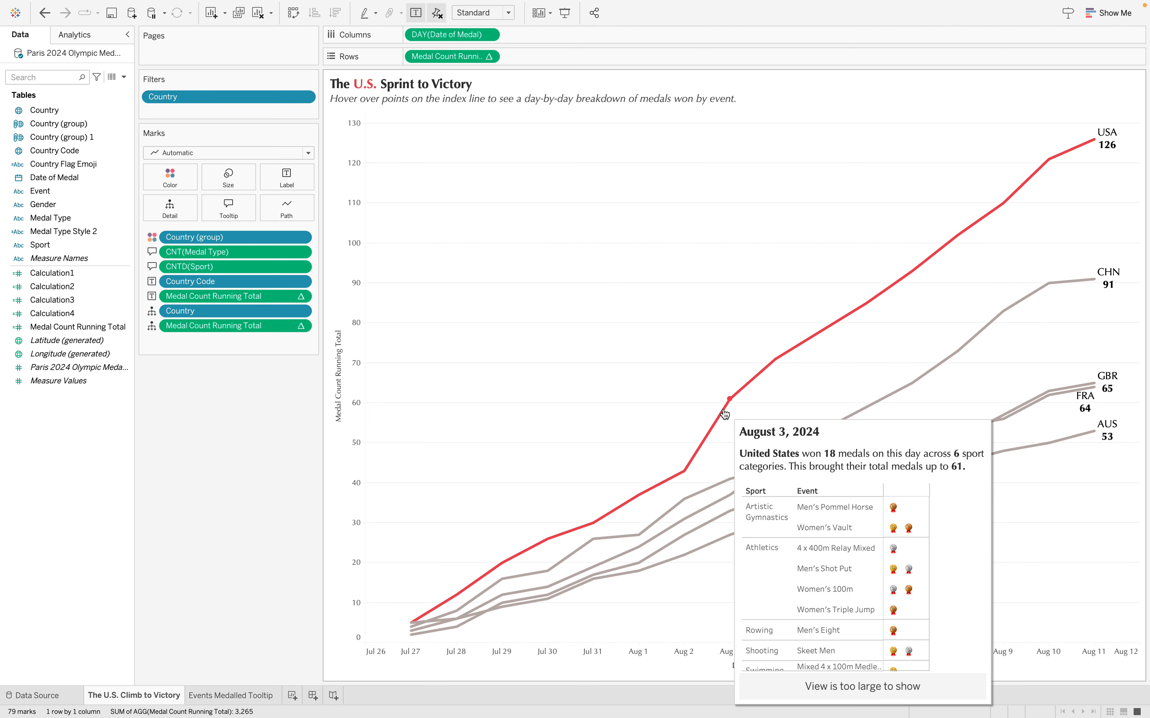
mouse_move(774, 361)
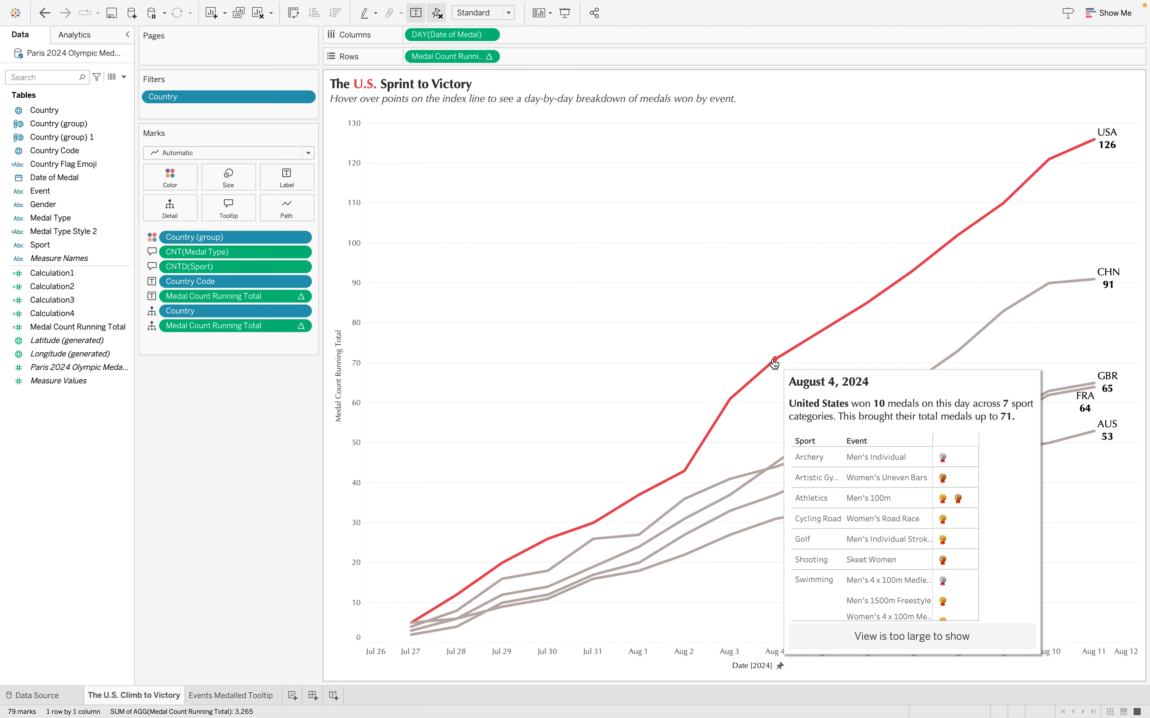
mouse_move(829, 331)
mouse_move(899, 280)
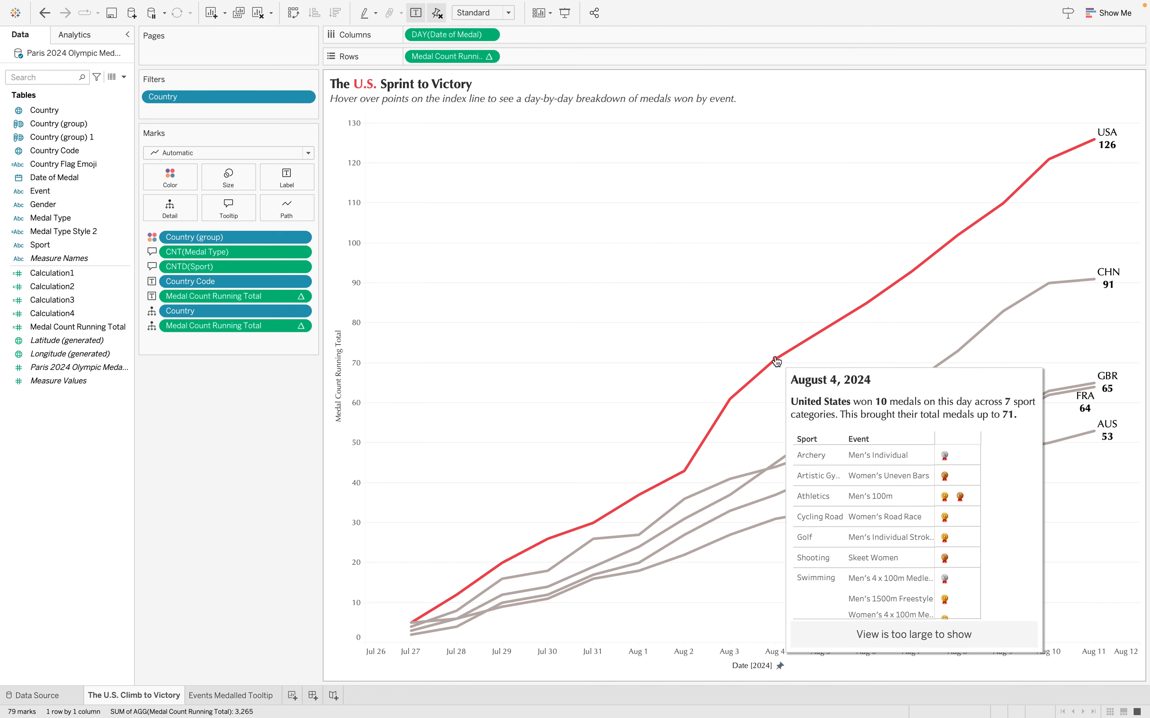
Set the embedded Events Medalled Tooltip sheet's maxwidth to 400 and maxheight to 500 in the chart's tooltip
click(227, 209)
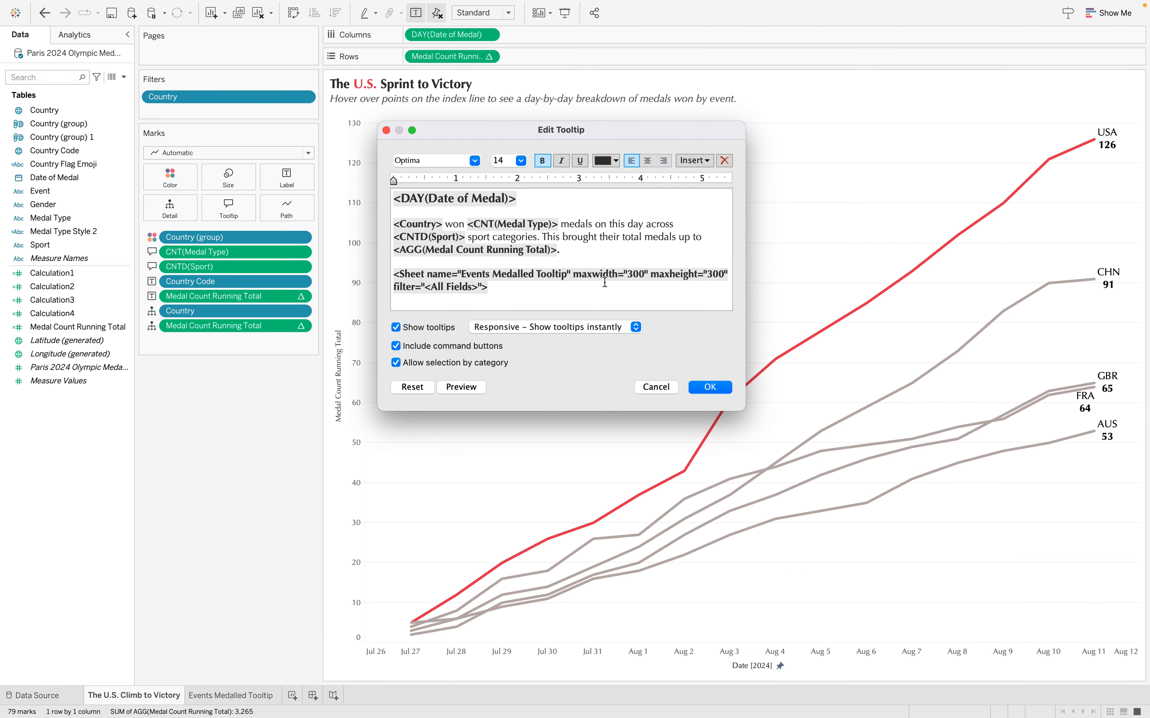
click(630, 276)
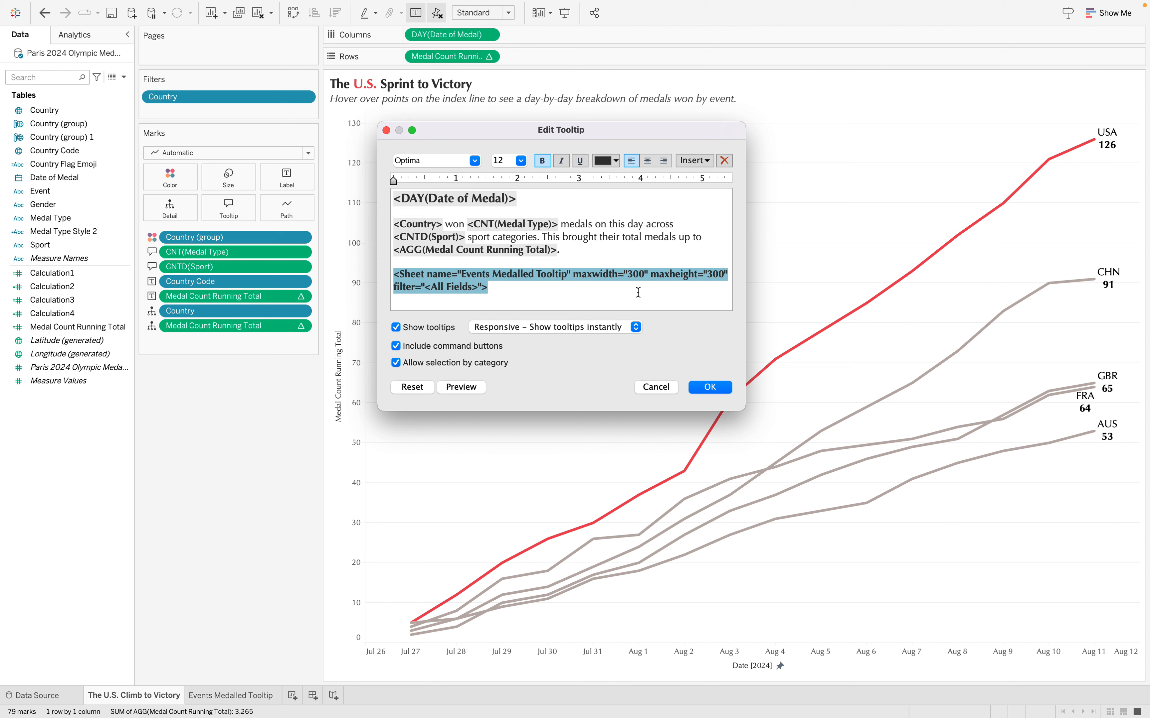
key(BackSpace)
text(4)
key(BackSpace)
text(5)
click(714, 386)
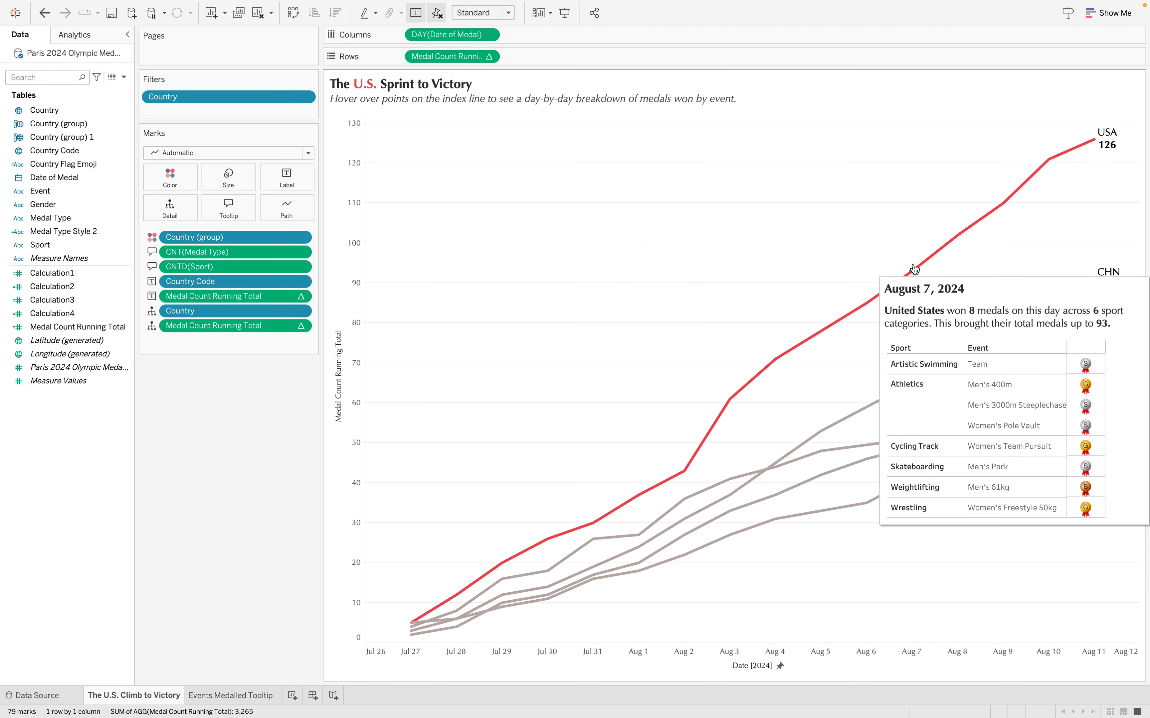
Slightly enlarge the medal shapes on the Events Medalled Tooltip sheet and return to The U.S. Climb to Victory
click(225, 695)
click(190, 181)
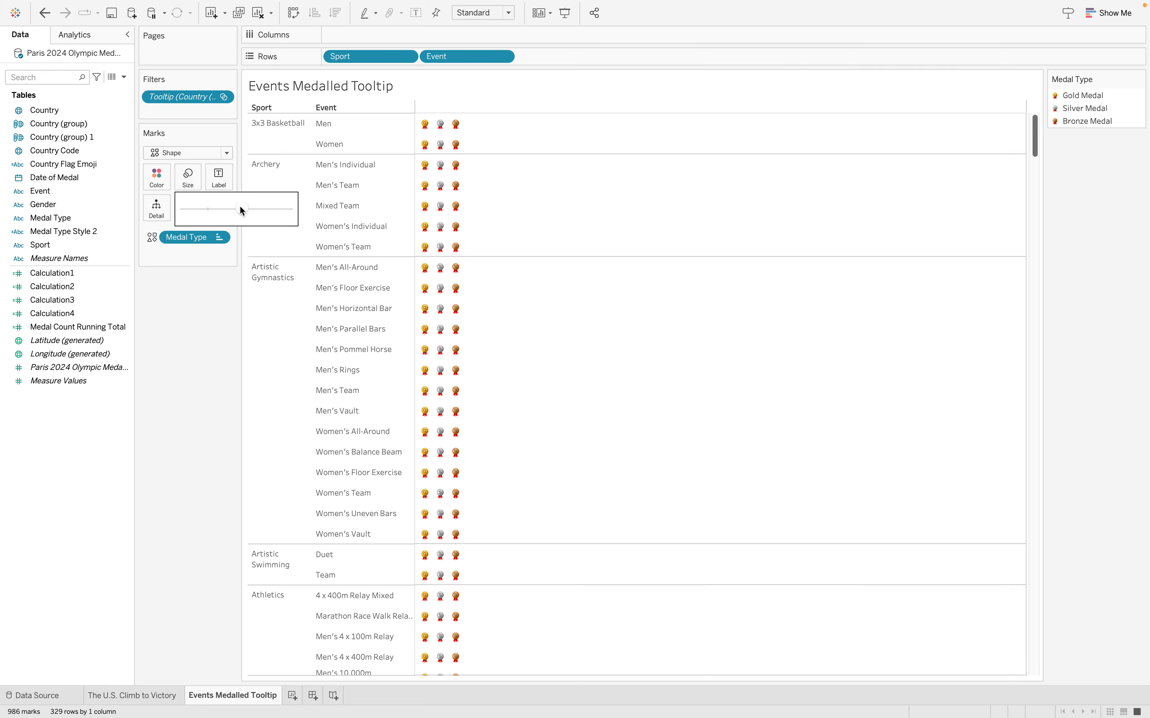
drag(240, 208, 247, 208)
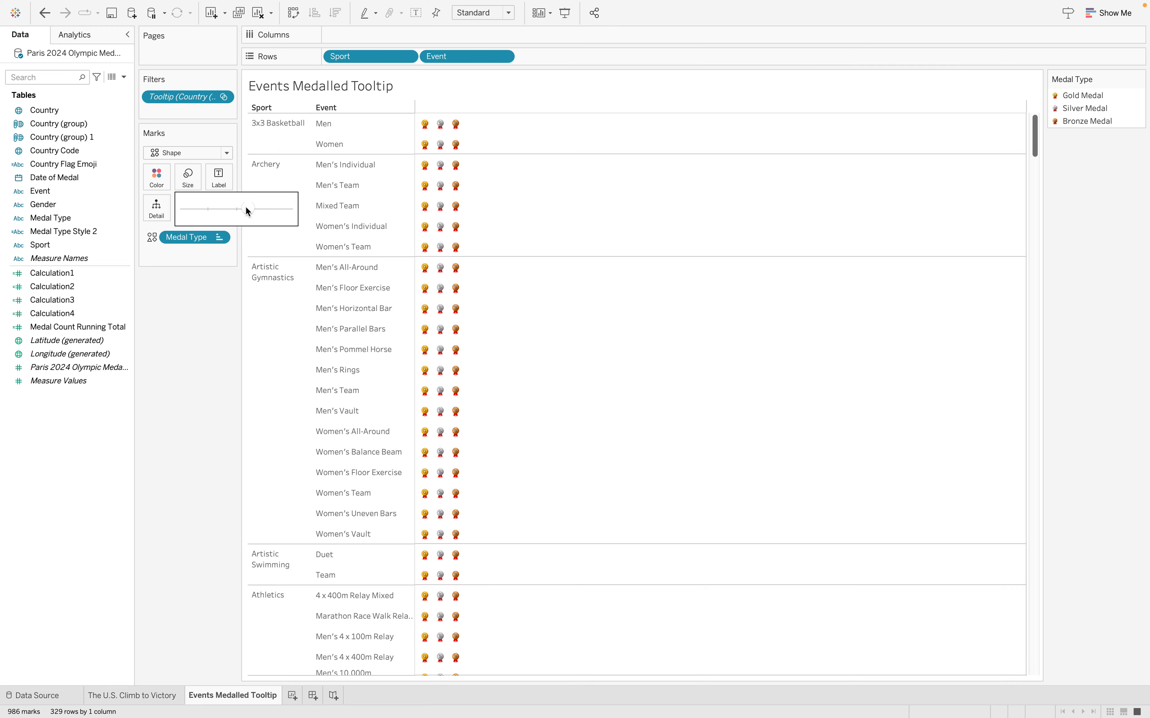
click(138, 697)
mouse_move(787, 364)
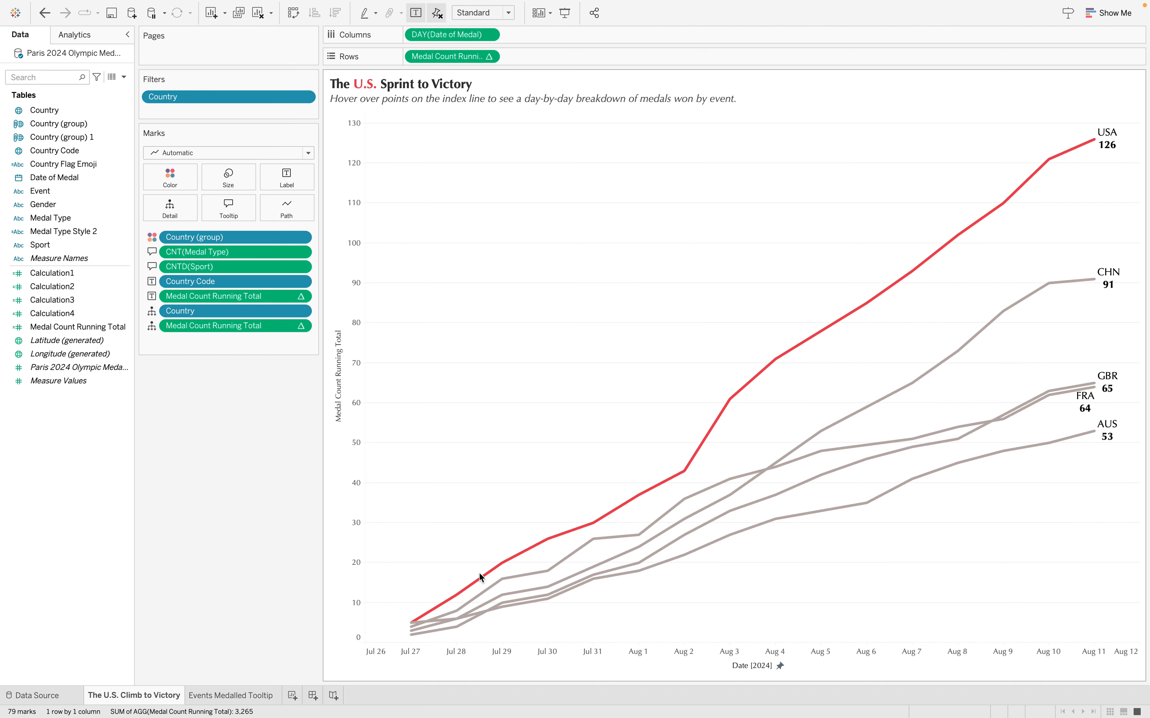
Widen the Event column of the Events Medalled Tooltip sheet to fit long event names and recheck the USA line's tooltips
click(231, 695)
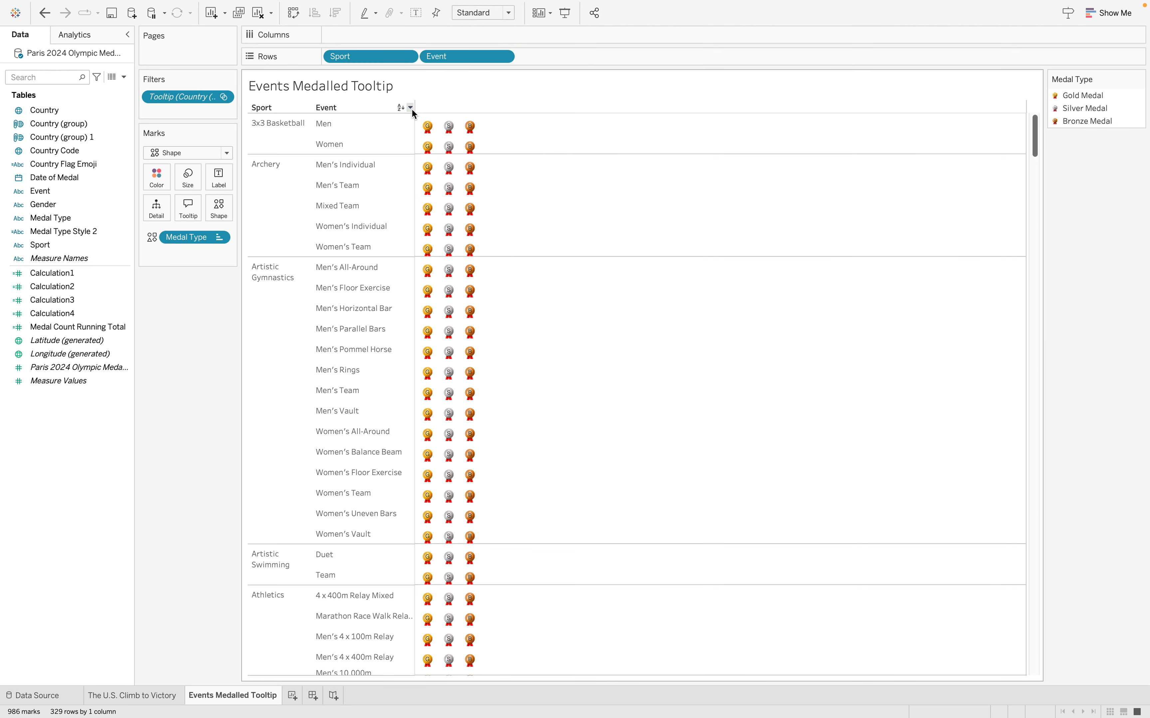
drag(414, 123, 432, 123)
click(146, 695)
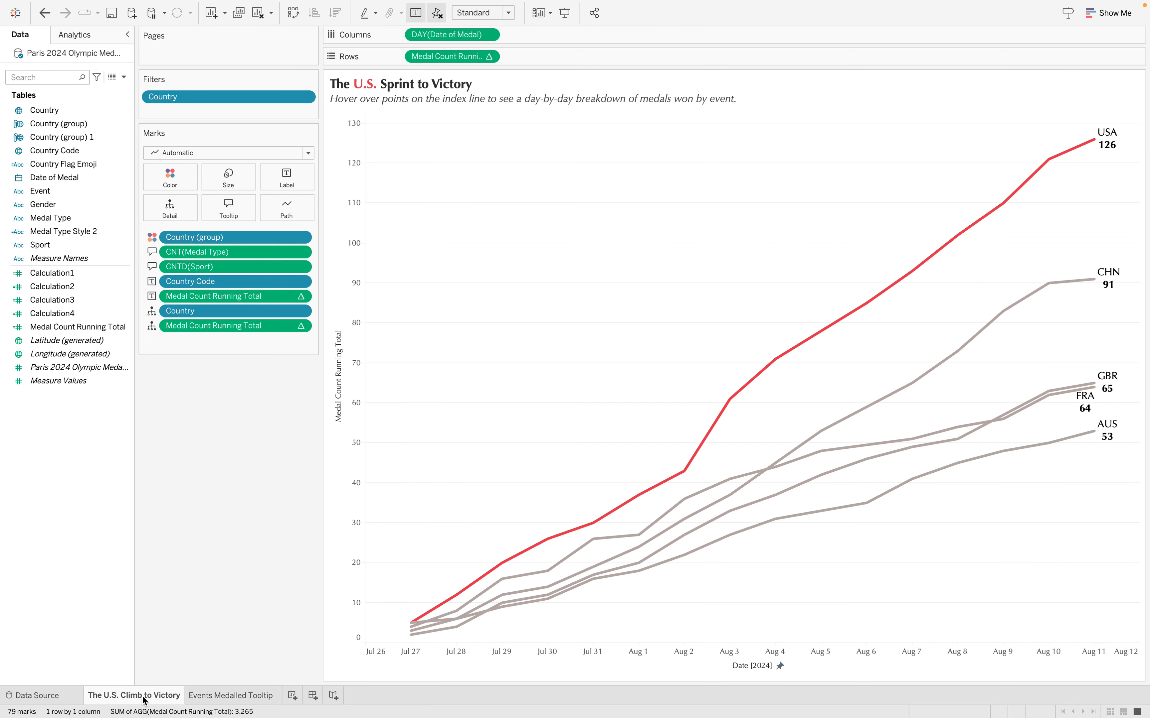
click(231, 696)
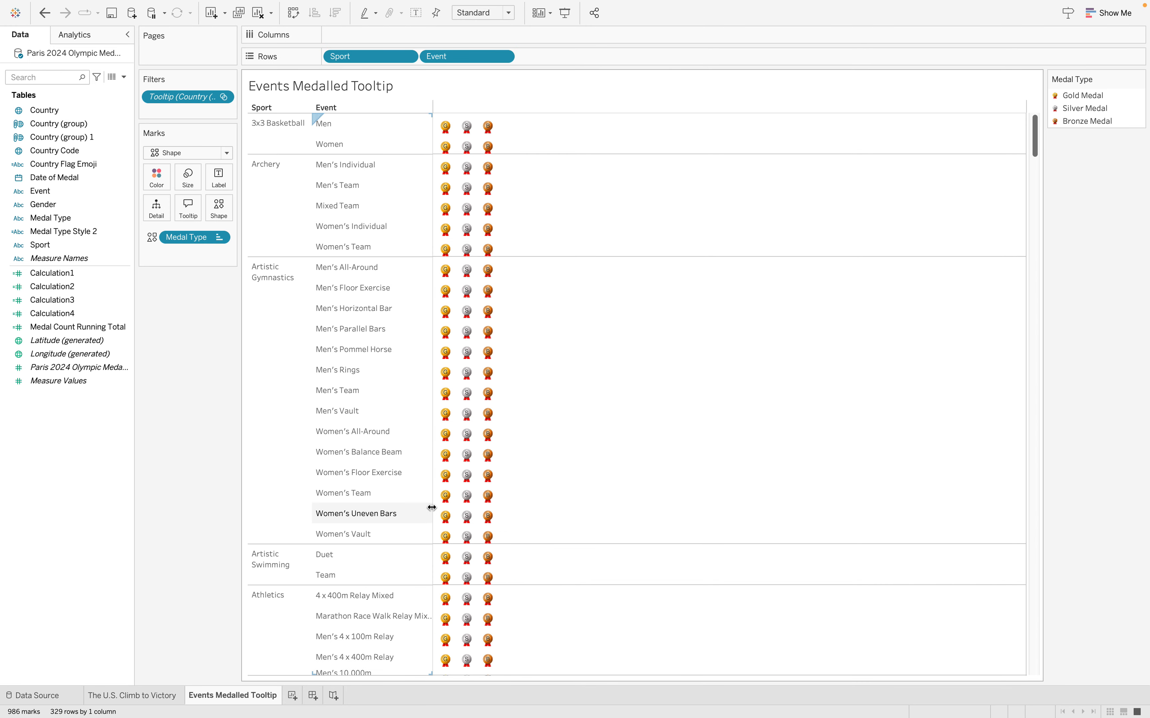
drag(433, 504, 462, 505)
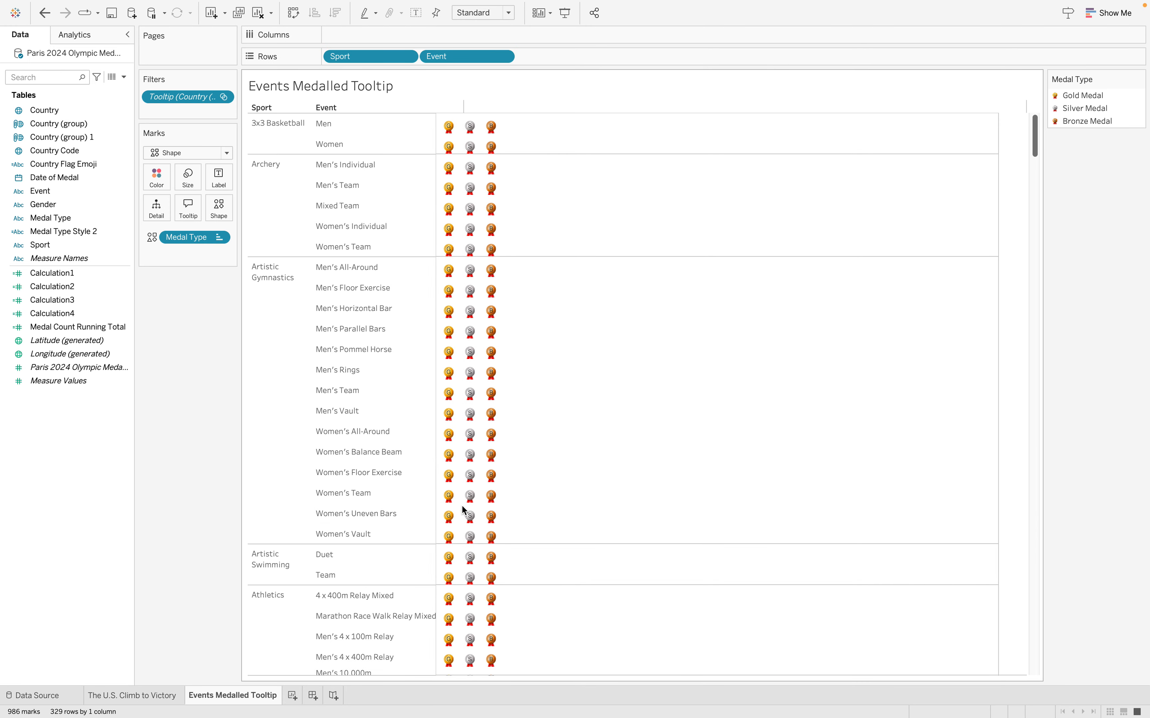
click(154, 696)
mouse_move(852, 321)
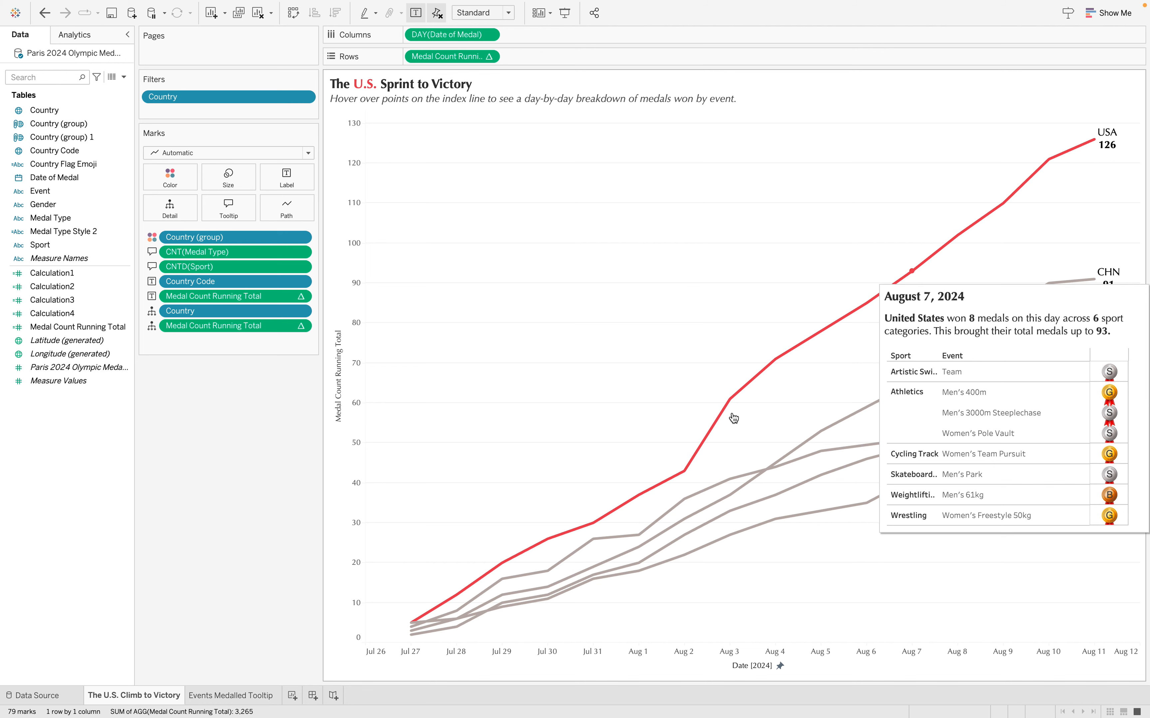
Widen the Filters and Marks area of the Events Medalled Tooltip sheet and review the fields of its Tooltip filter
click(230, 697)
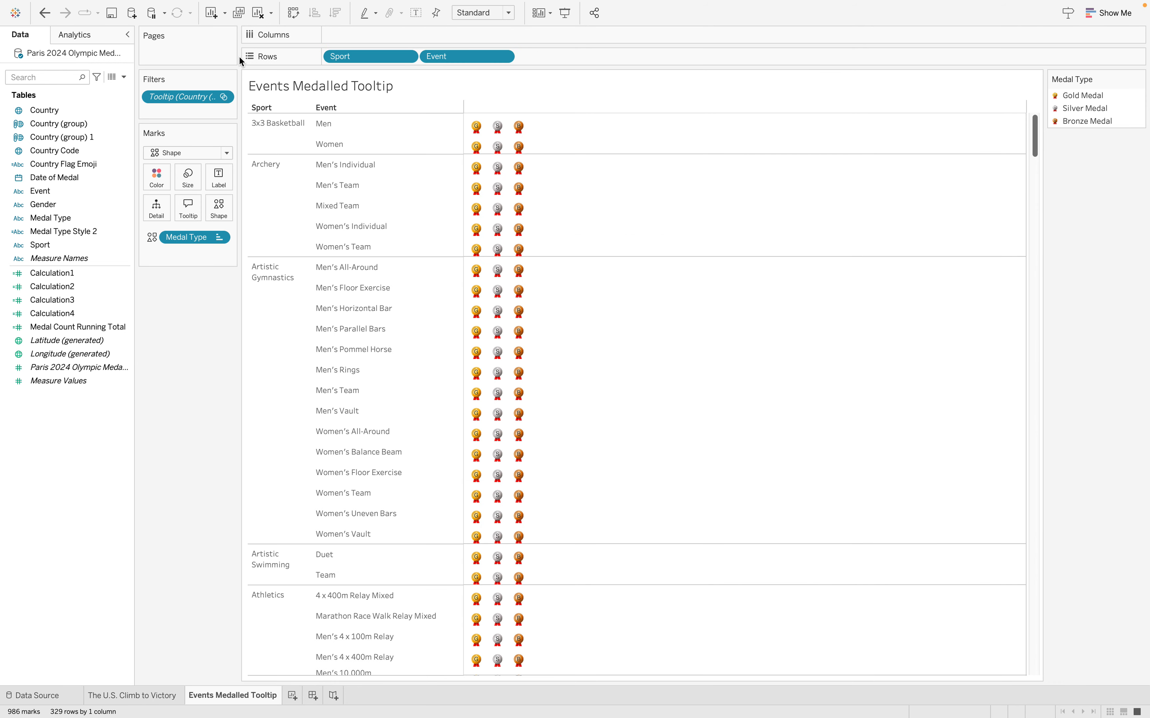
drag(244, 78, 336, 80)
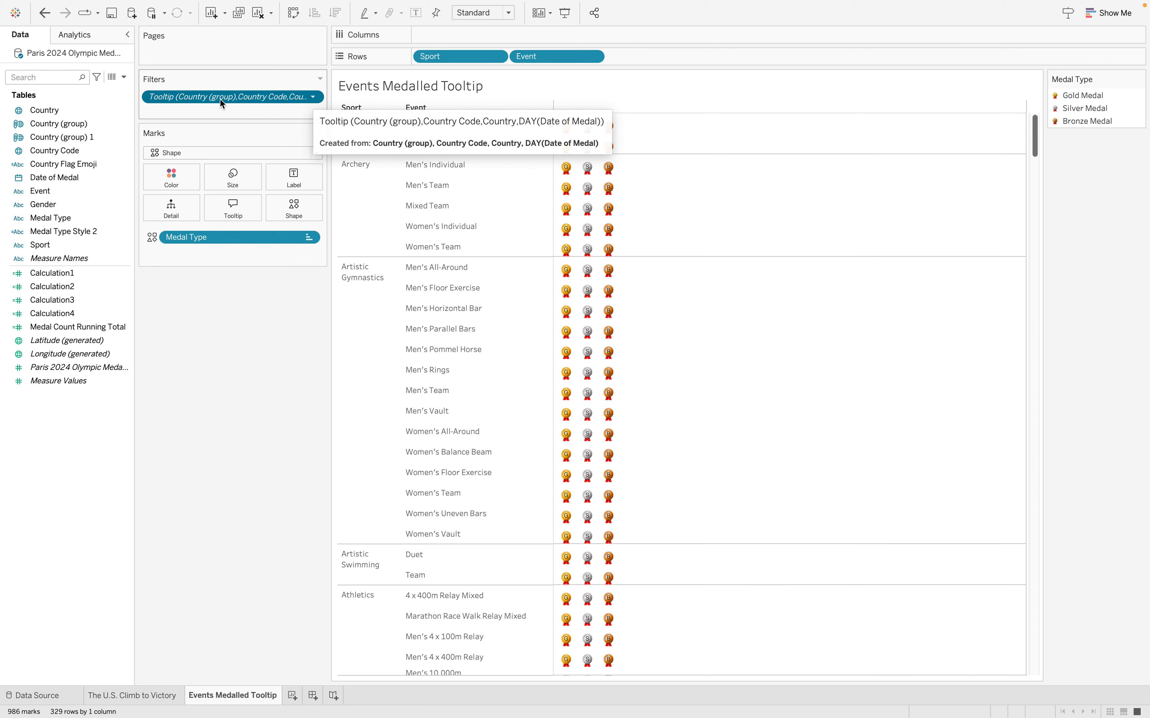
click(318, 98)
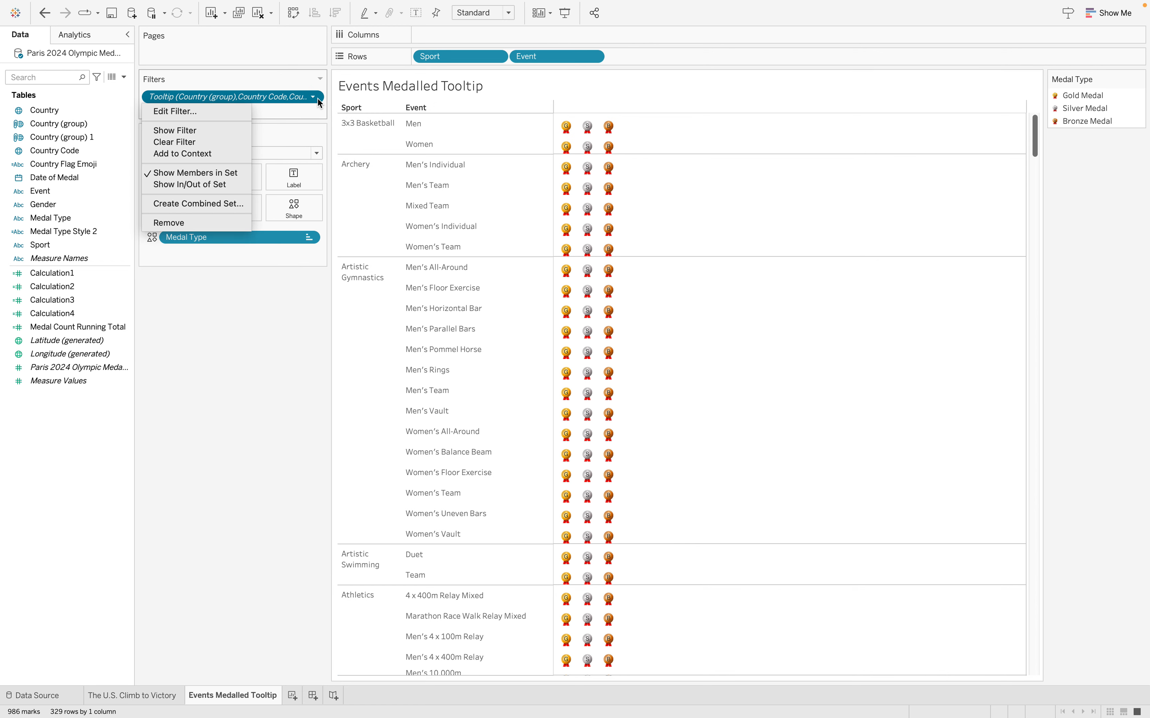
click(314, 97)
click(308, 97)
click(313, 97)
click(309, 97)
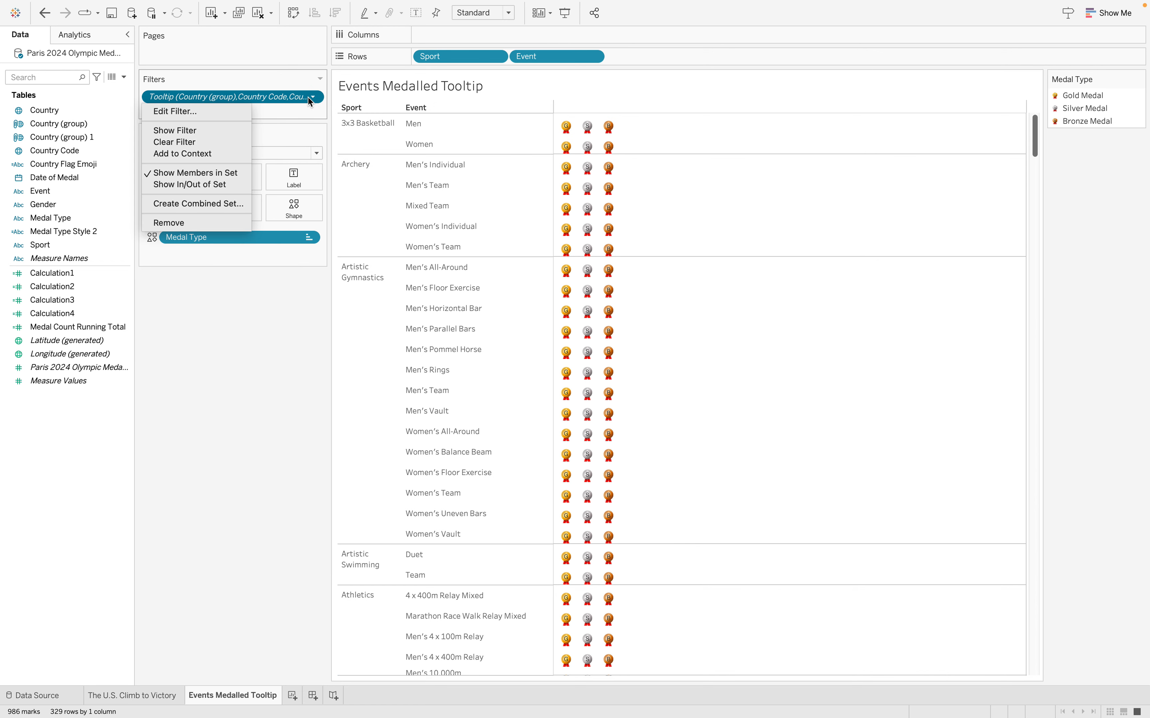
click(225, 111)
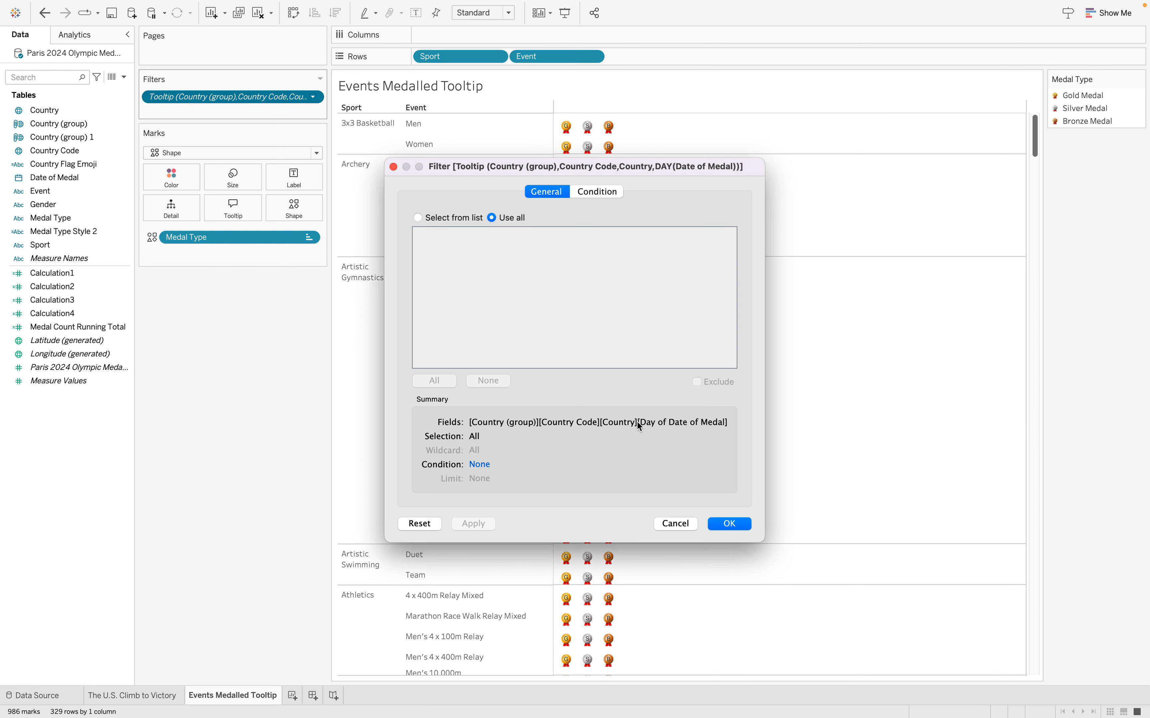
click(684, 525)
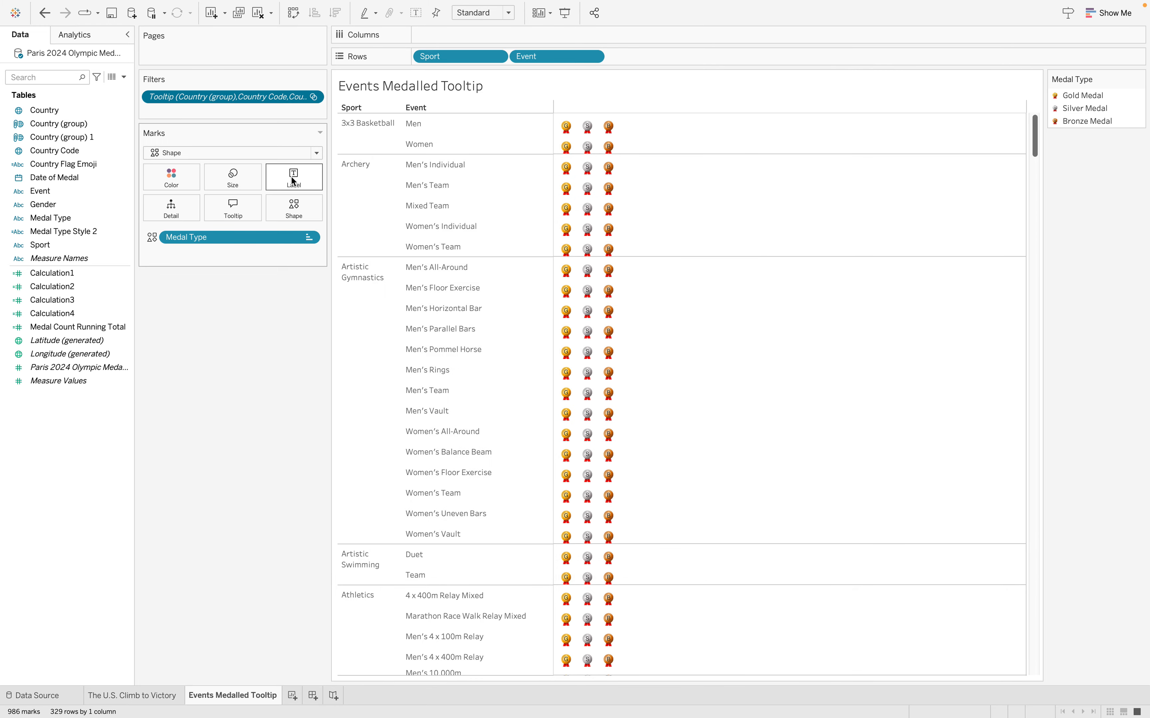
Switch between the two worksheets and check the resized medal tables in the USA line's tooltips from August 3 to August 7
click(145, 695)
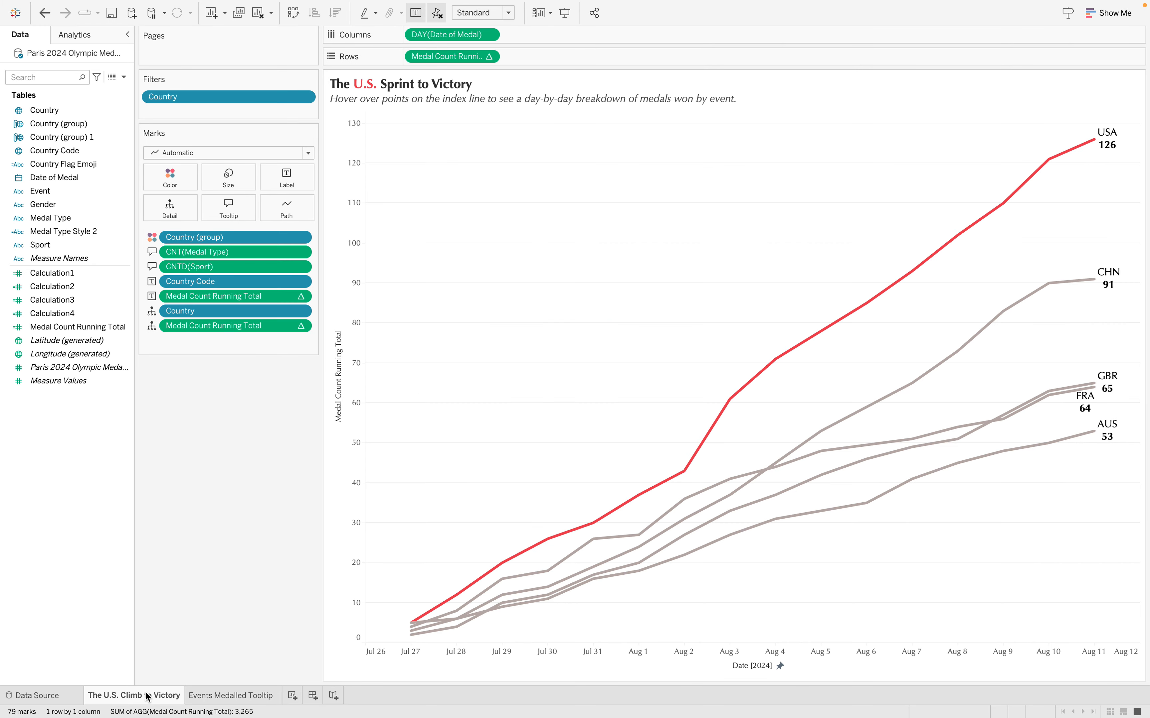
click(239, 698)
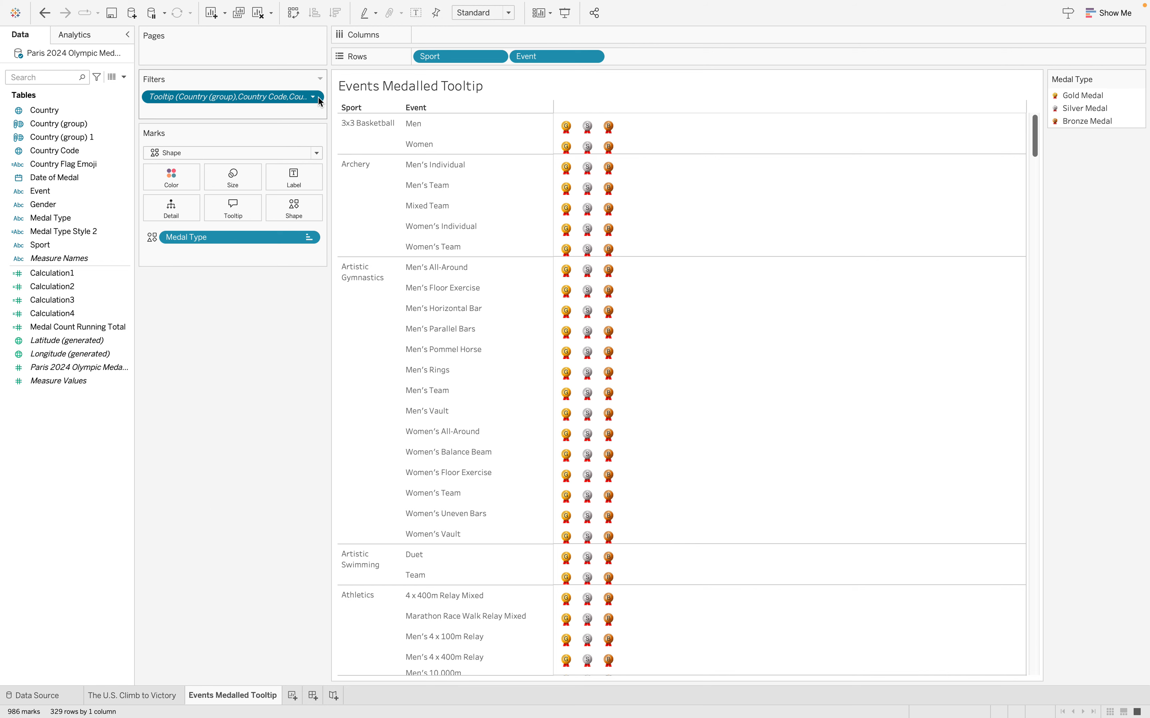
mouse_move(571, 372)
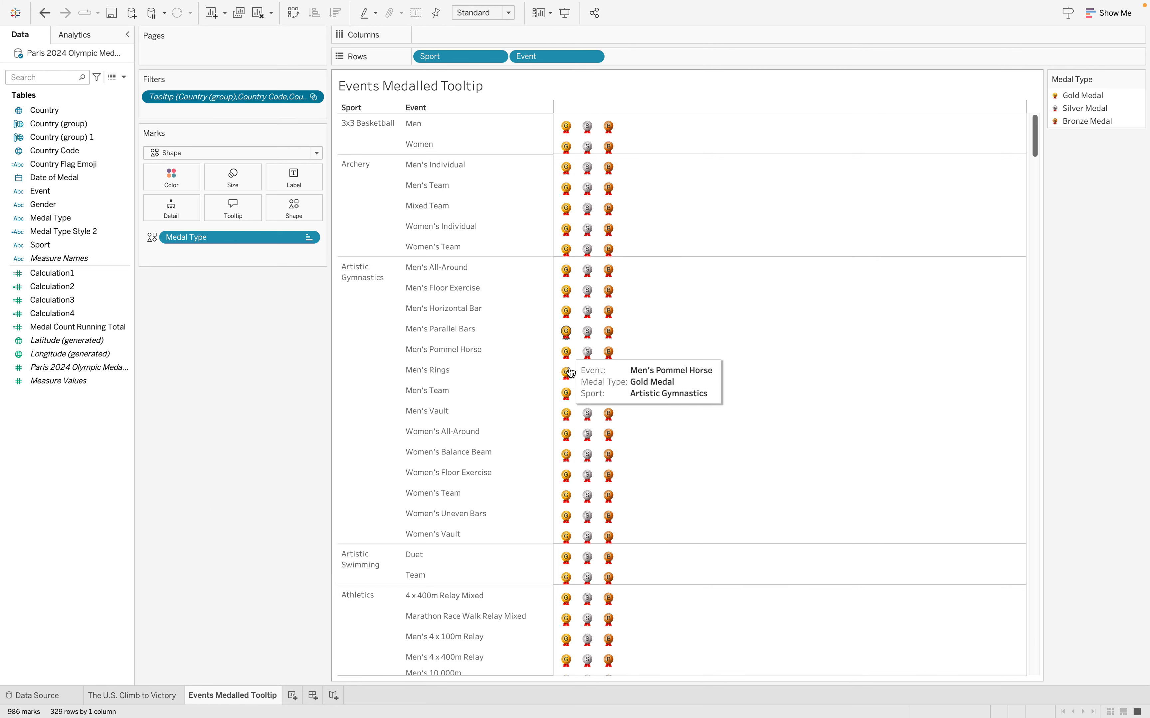
click(153, 698)
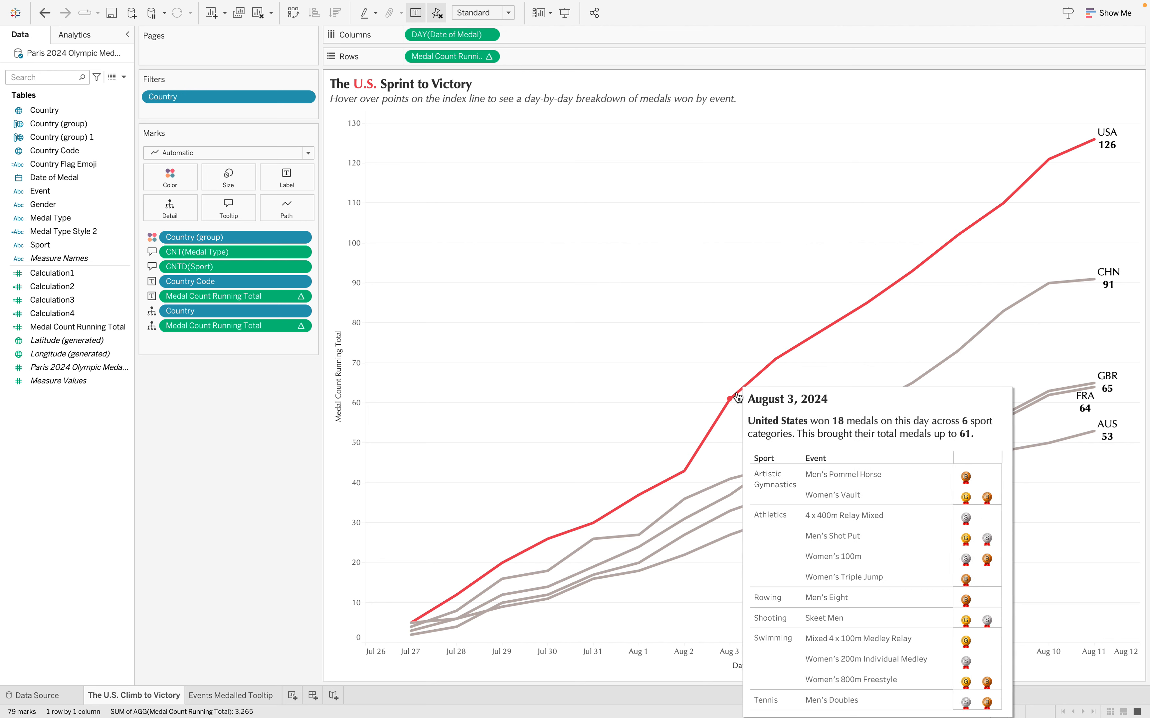
mouse_move(778, 357)
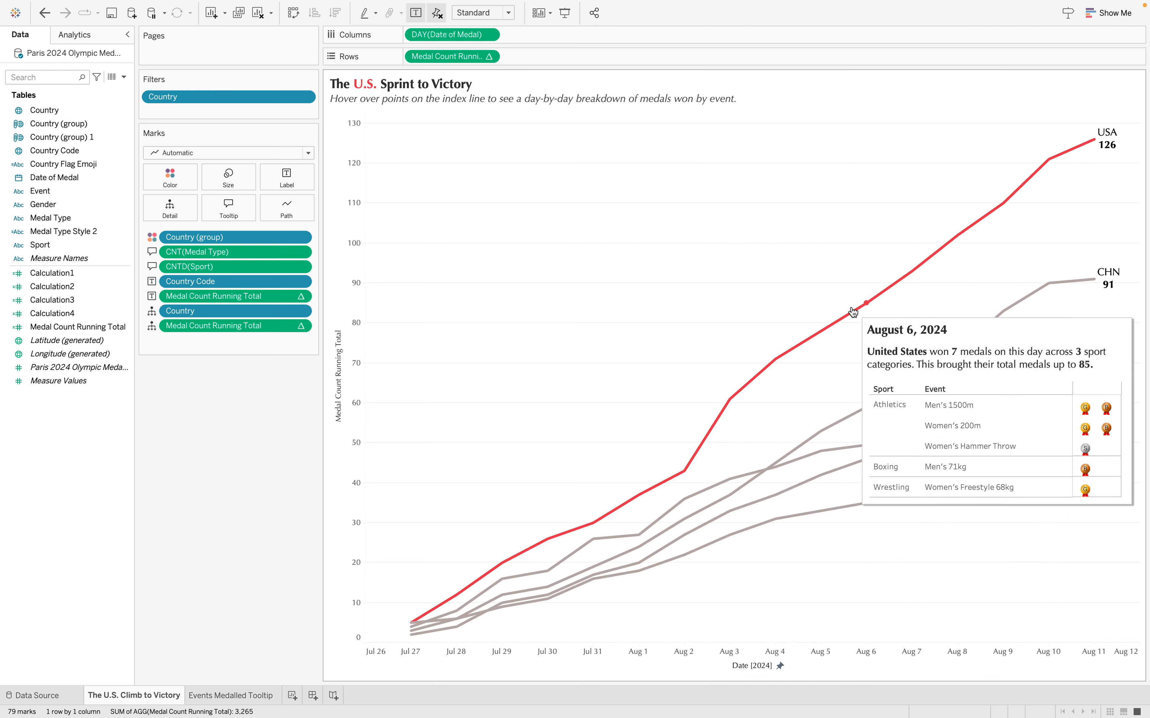
mouse_move(910, 271)
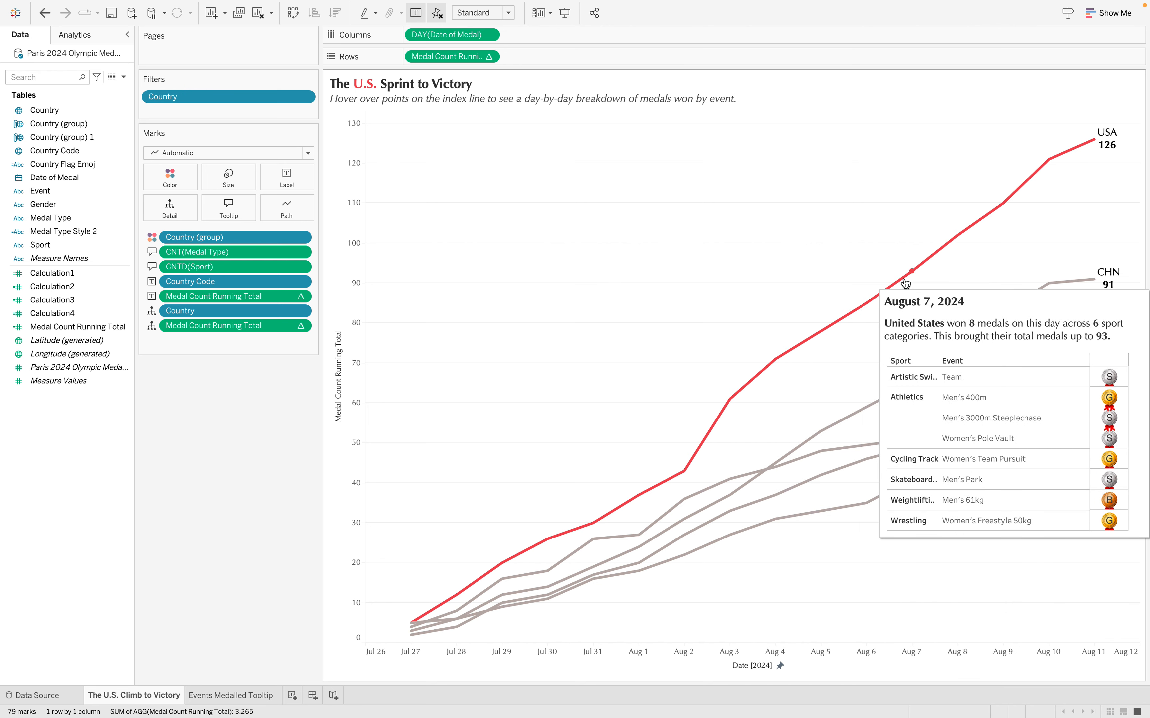